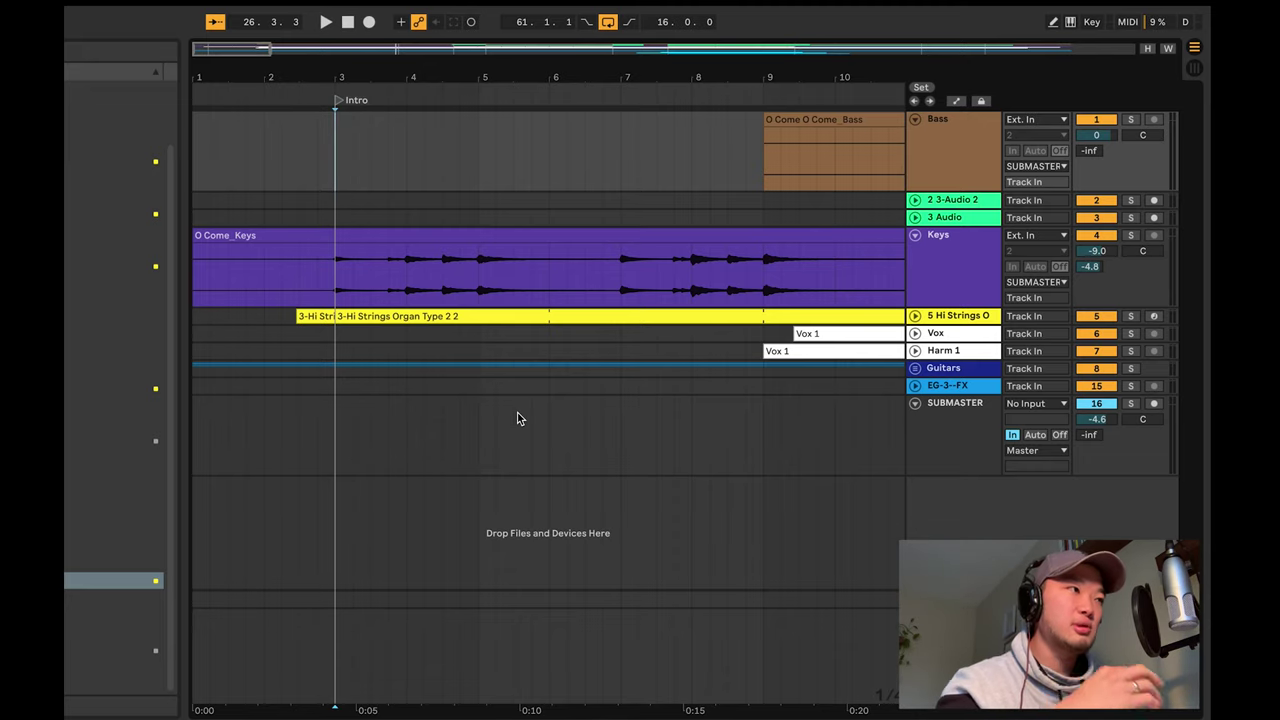
# Step: Turn off loop playback for the arrangement
pyautogui.hscroll(1, 706, 324)
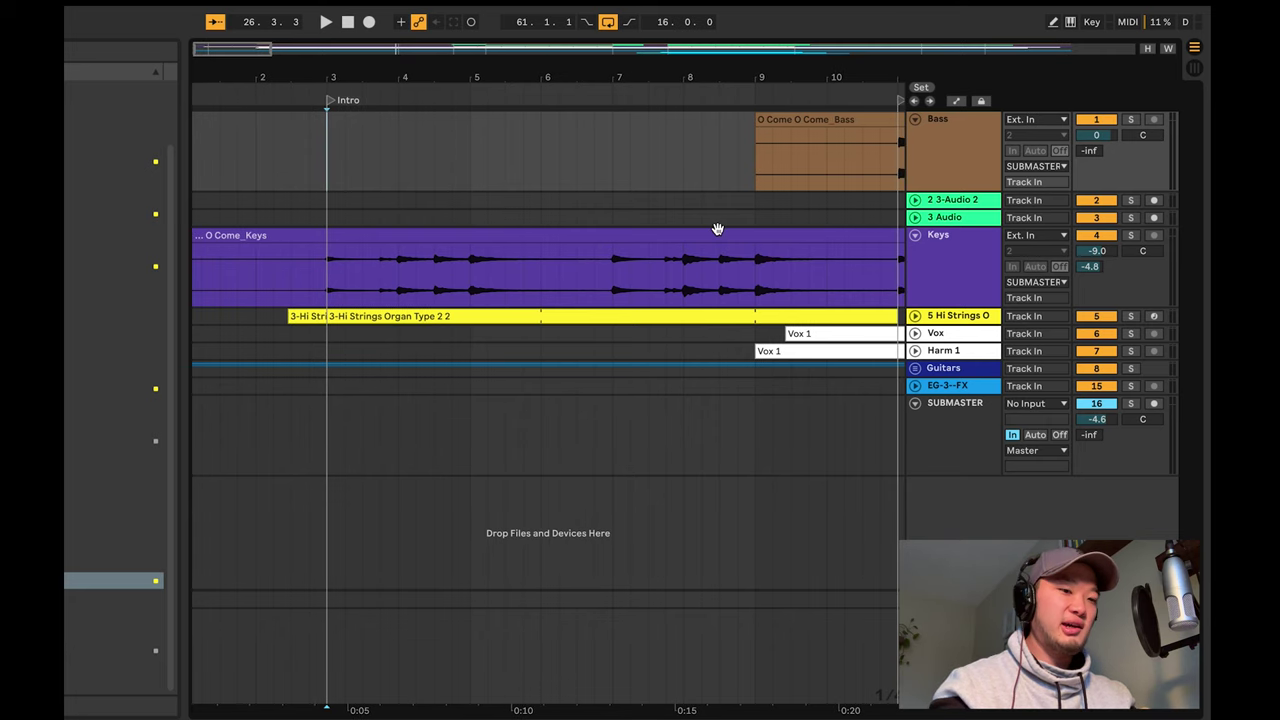
pyautogui.press('Tab')
pyautogui.hscroll(-3, 554, 180)
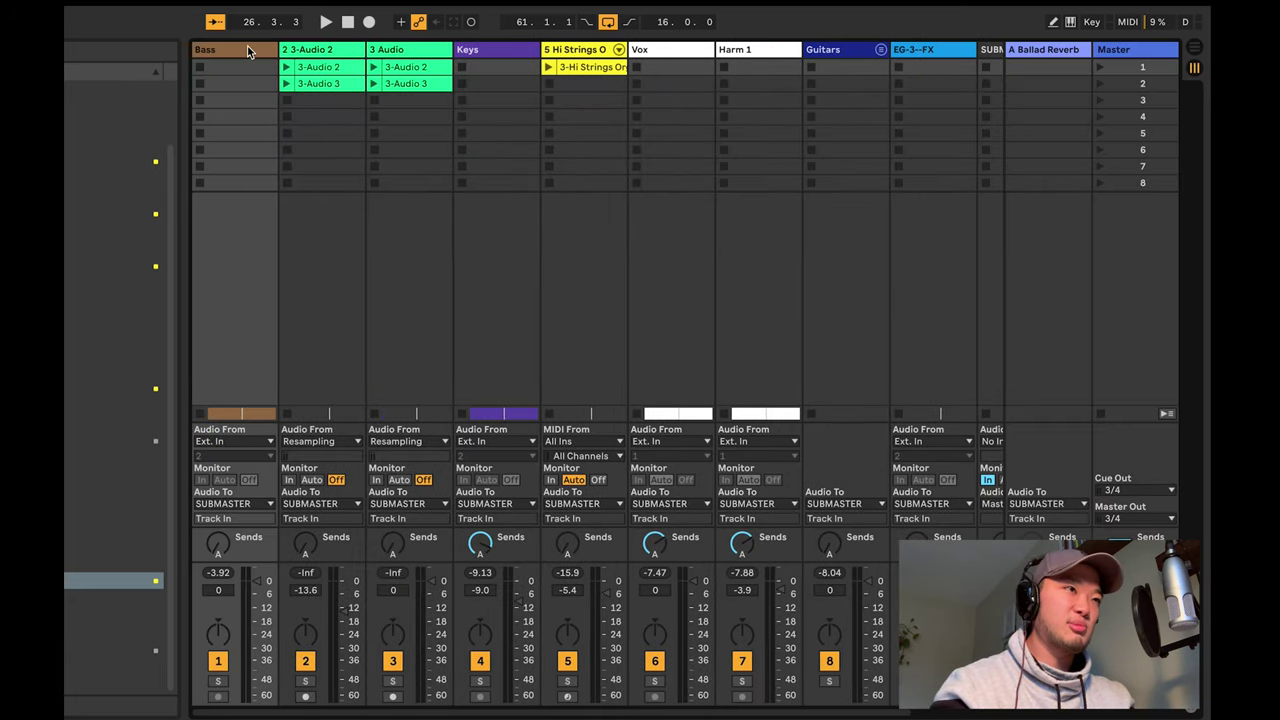
pyautogui.press('Tab')
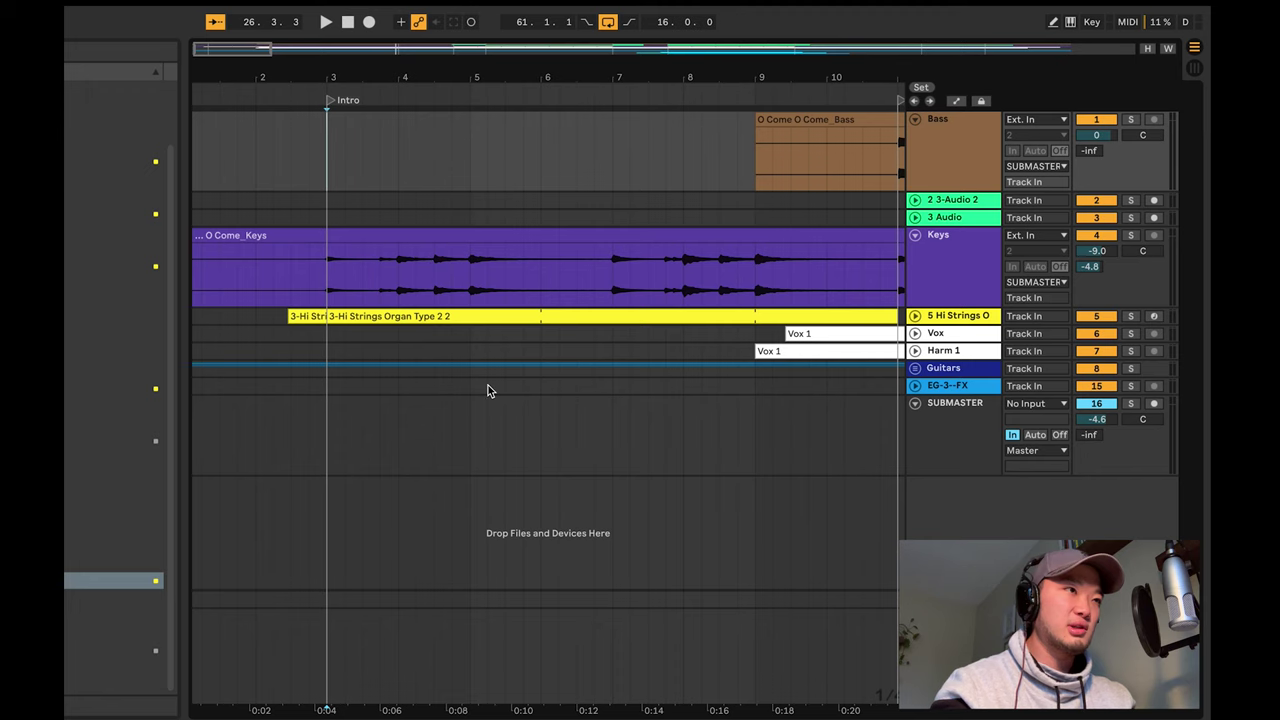
pyautogui.press('-')
pyautogui.press('-')
pyautogui.press('-')
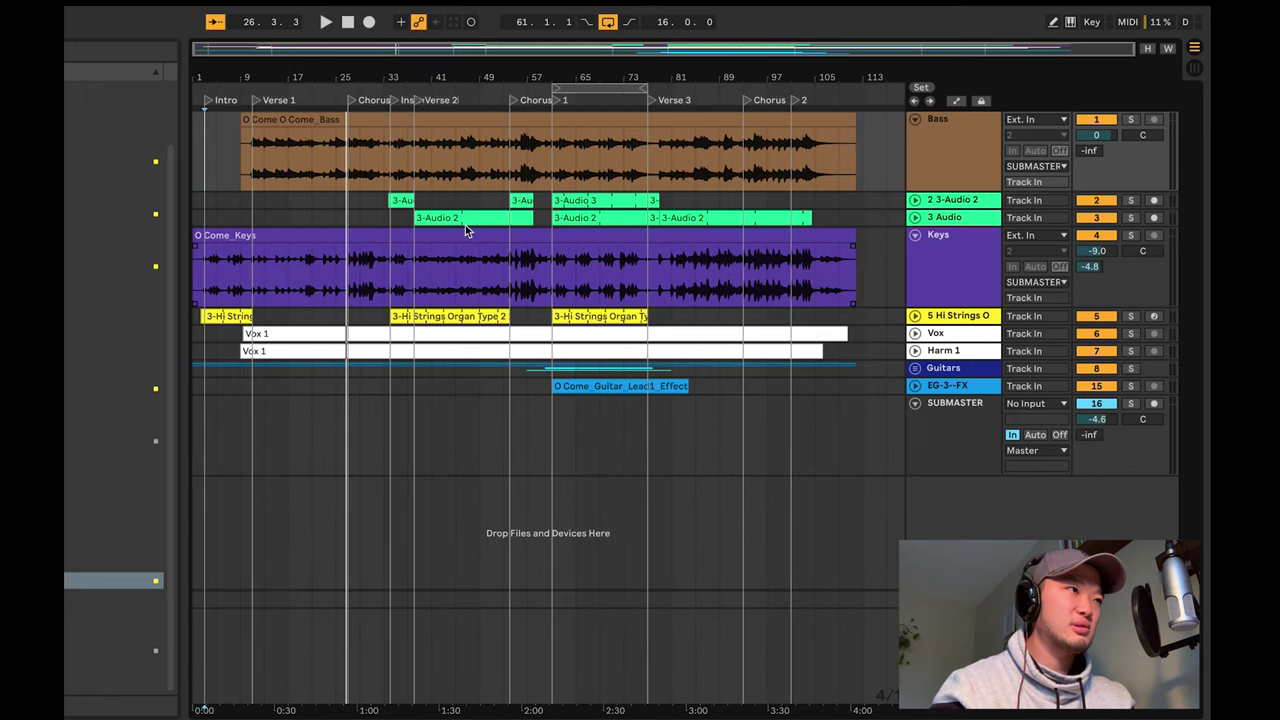
pyautogui.click(607, 22)
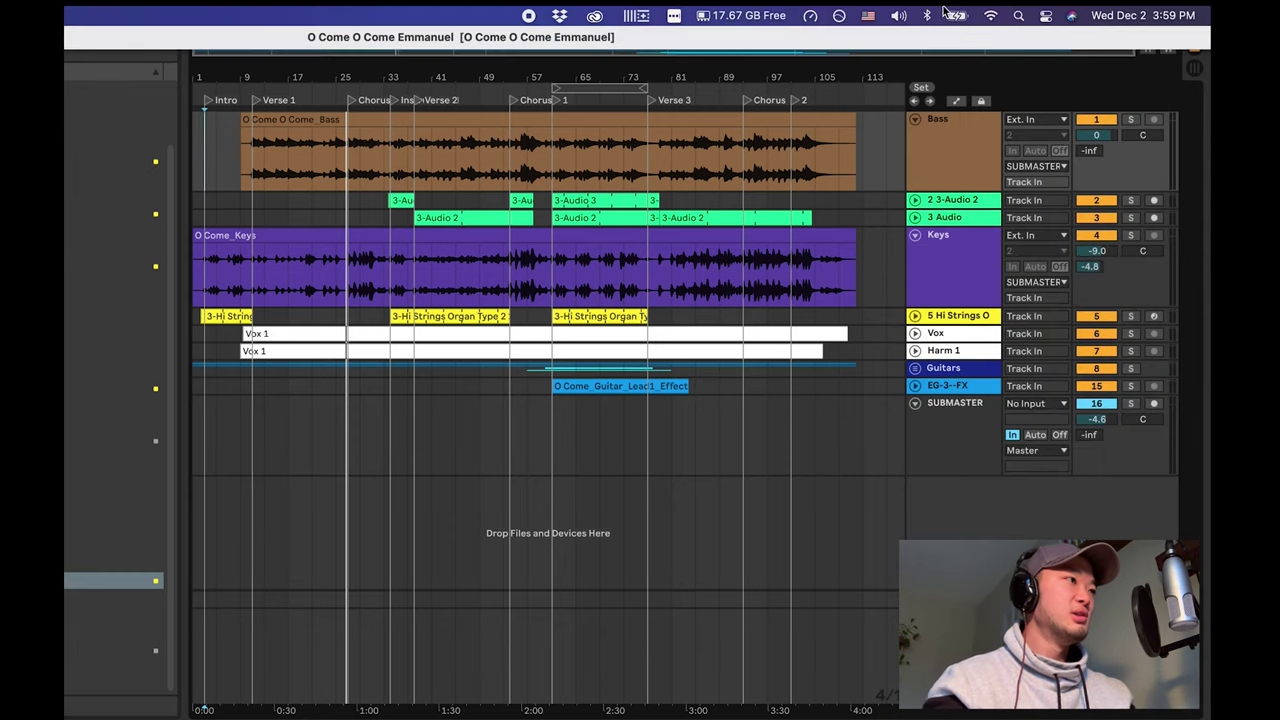
# Step: Turn on the system's Do Not Disturb mode and return to the arrangement at the start of Verse 3
pyautogui.click(1045, 15)
pyautogui.click(1106, 66)
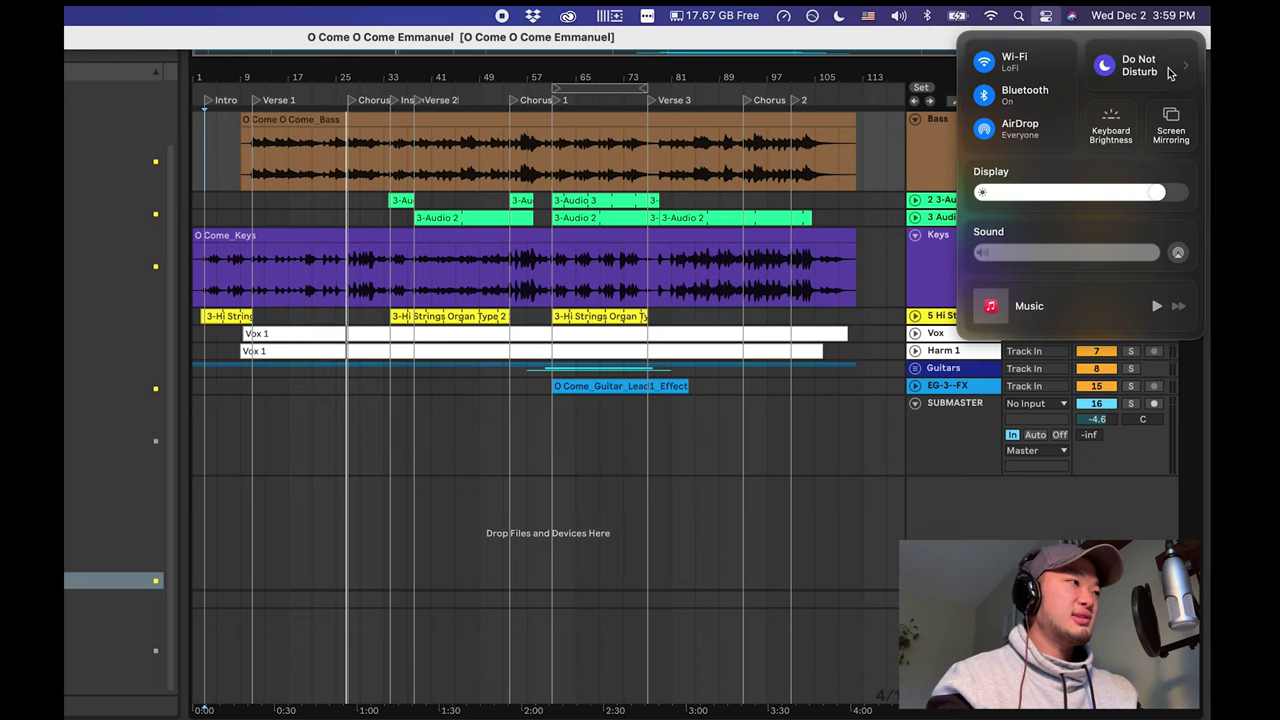
pyautogui.click(652, 418)
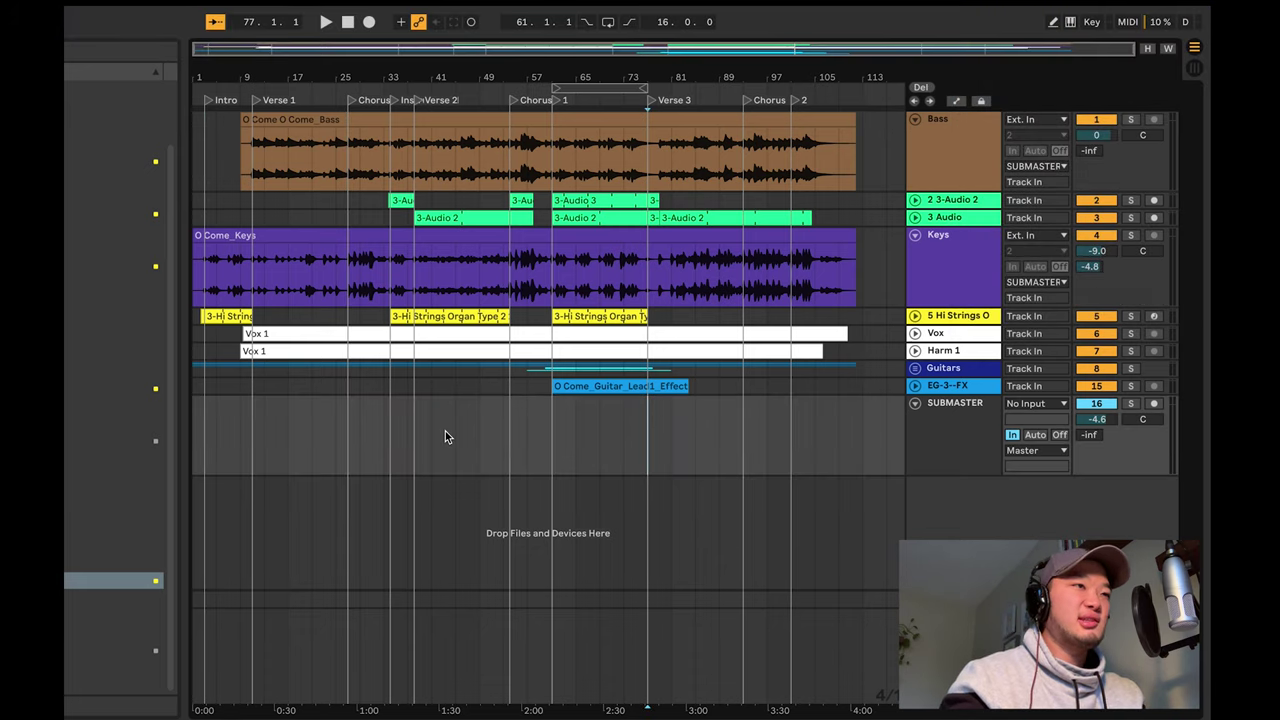
# Step: Group the two green audio tracks, 3-Audio 2 and Audio, into one track group
pyautogui.click(984, 203)
pyautogui.click(948, 217)
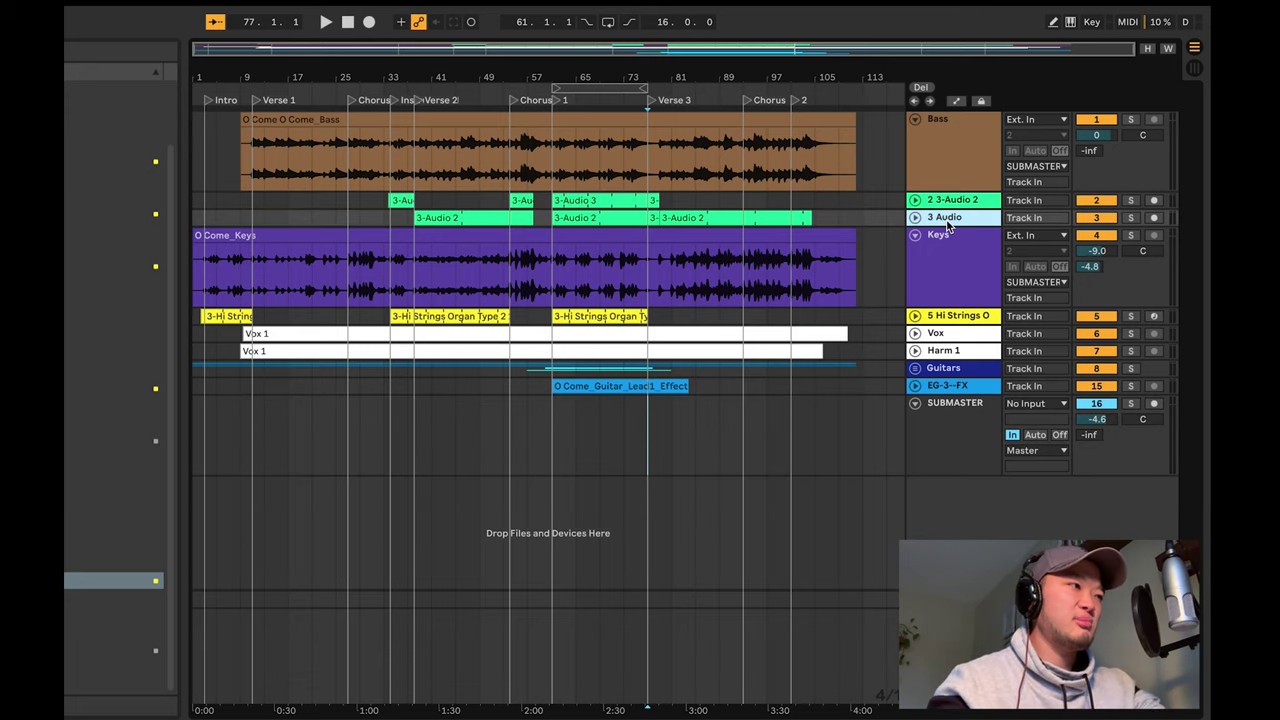
pyautogui.keyDown('shift'); pyautogui.click(946, 202); pyautogui.keyUp('shift')
pyautogui.press('super+g')
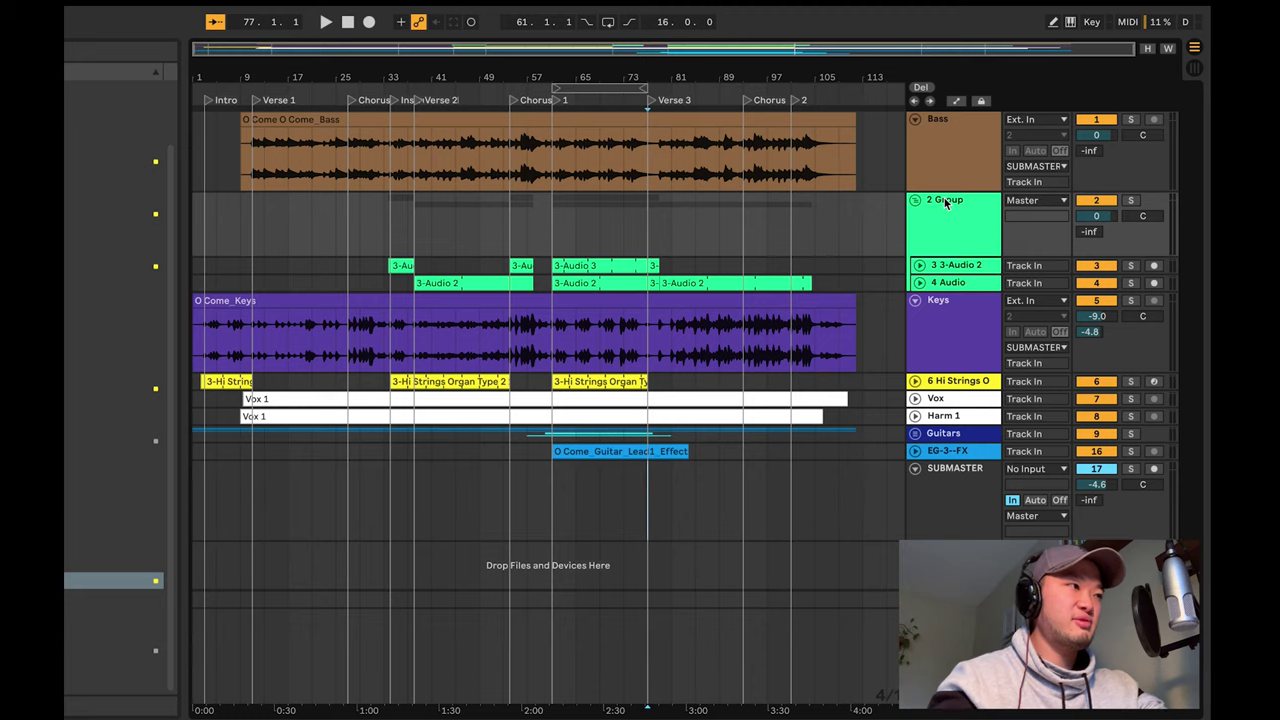
# Step: Rename the new track group to Percussion
pyautogui.press('super+r')
pyautogui.write('Per')
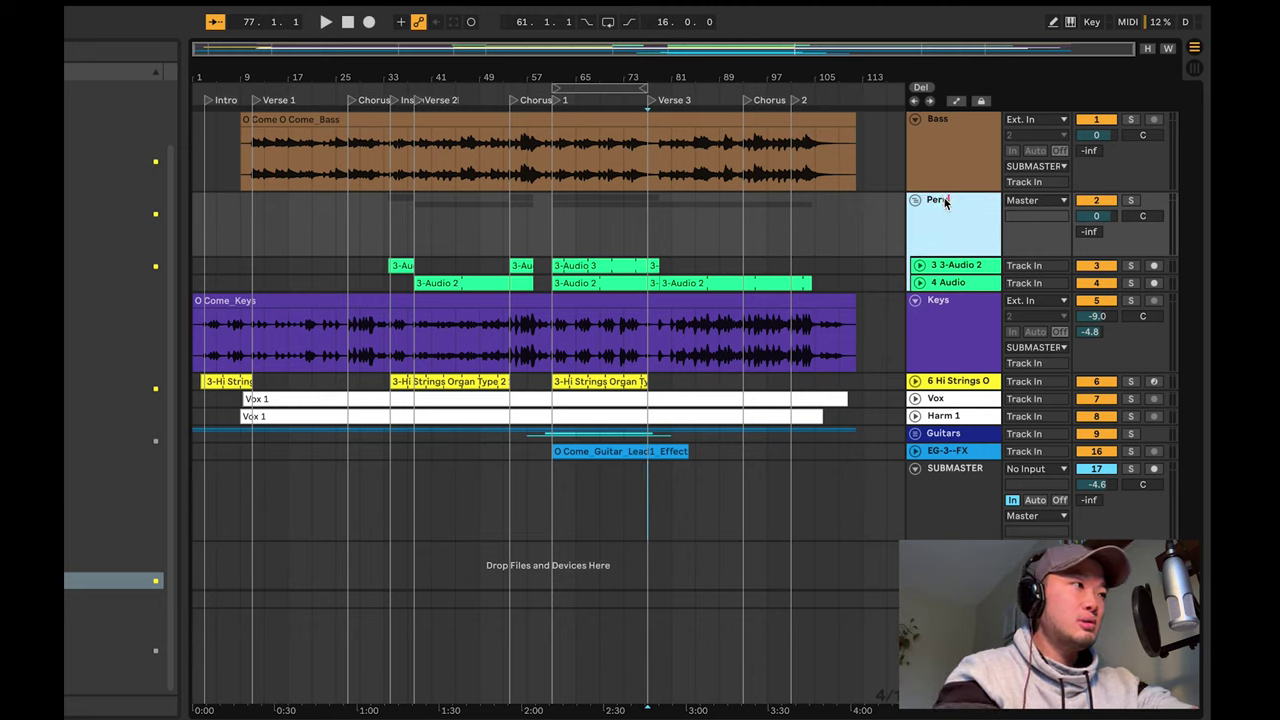
pyautogui.write('u')
pyautogui.press('Return')
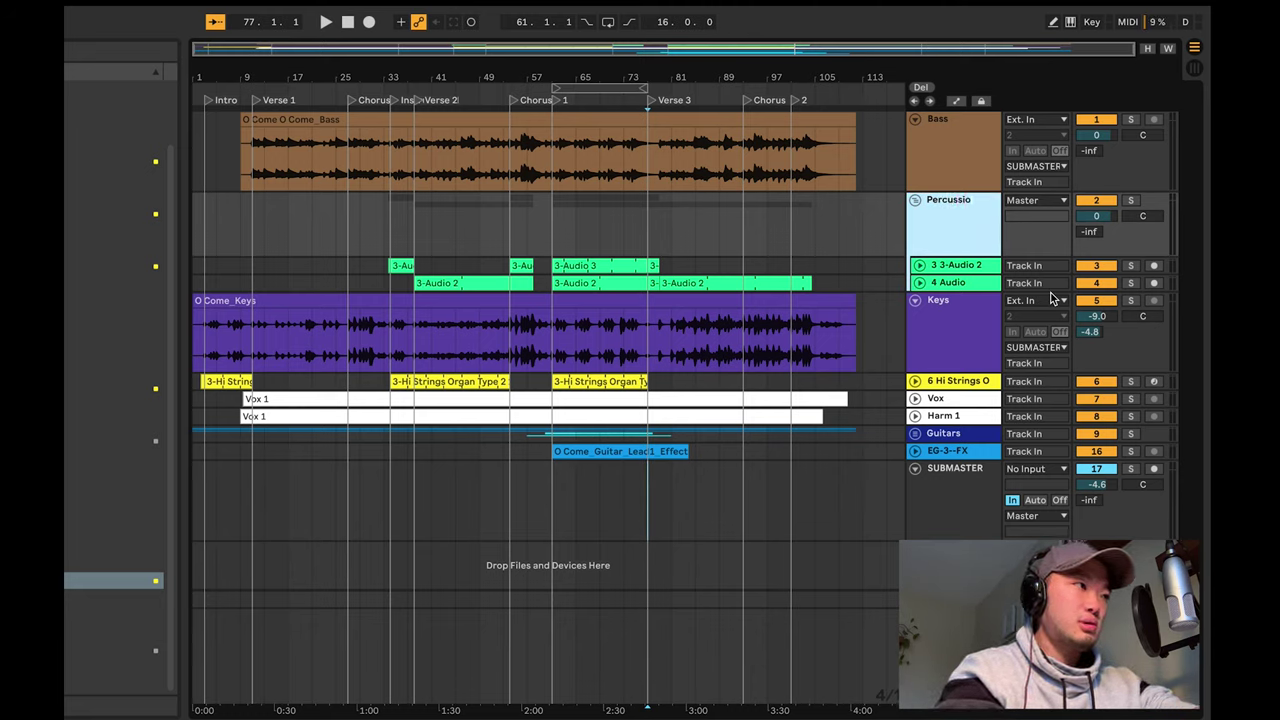
pyautogui.write('ussion')
pyautogui.press('Return')
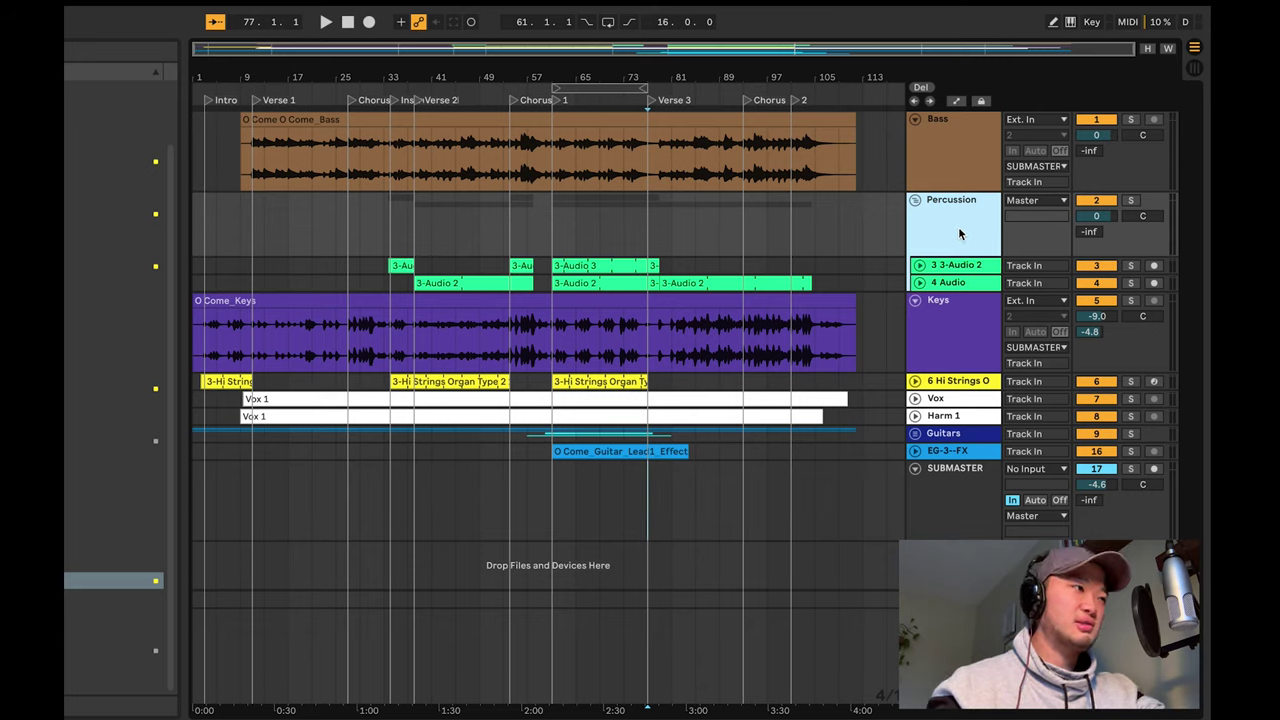
# Step: Review the Keys, Hi Strings, Vox, Harm 1 and Guitars tracks, including the subtracks inside the Guitars group
pyautogui.click(966, 340)
pyautogui.click(955, 381)
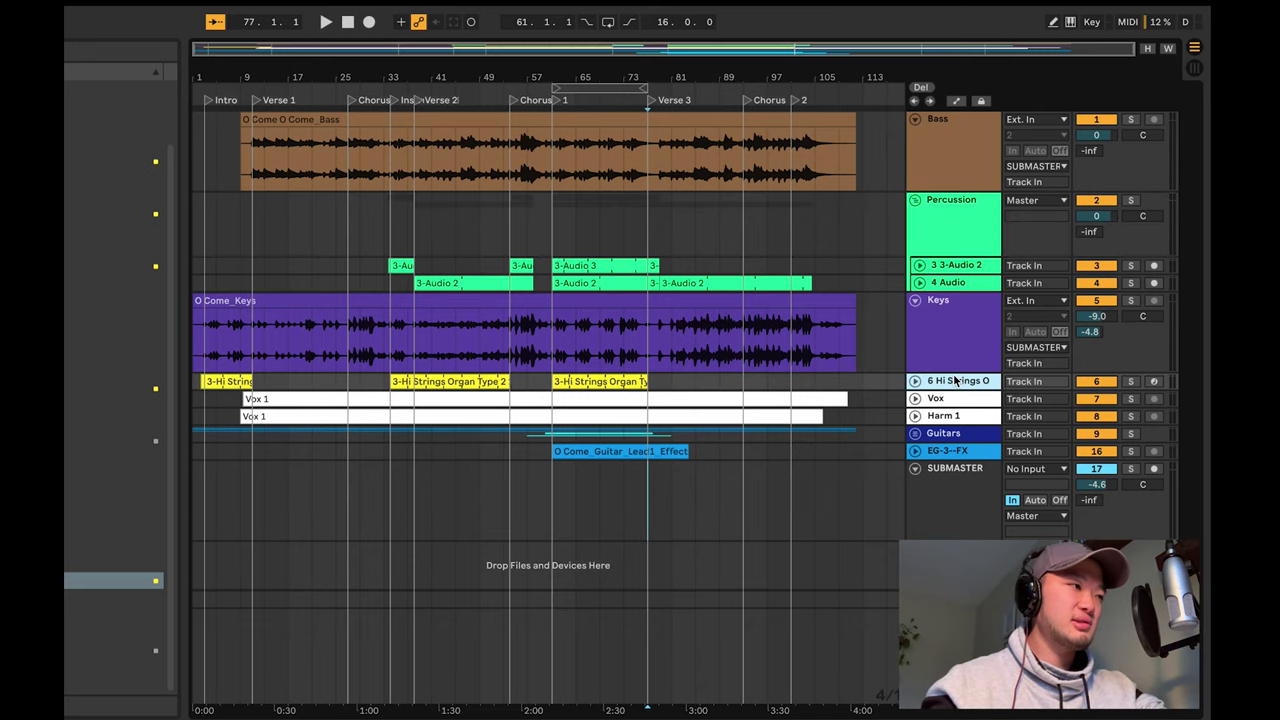
pyautogui.click(956, 399)
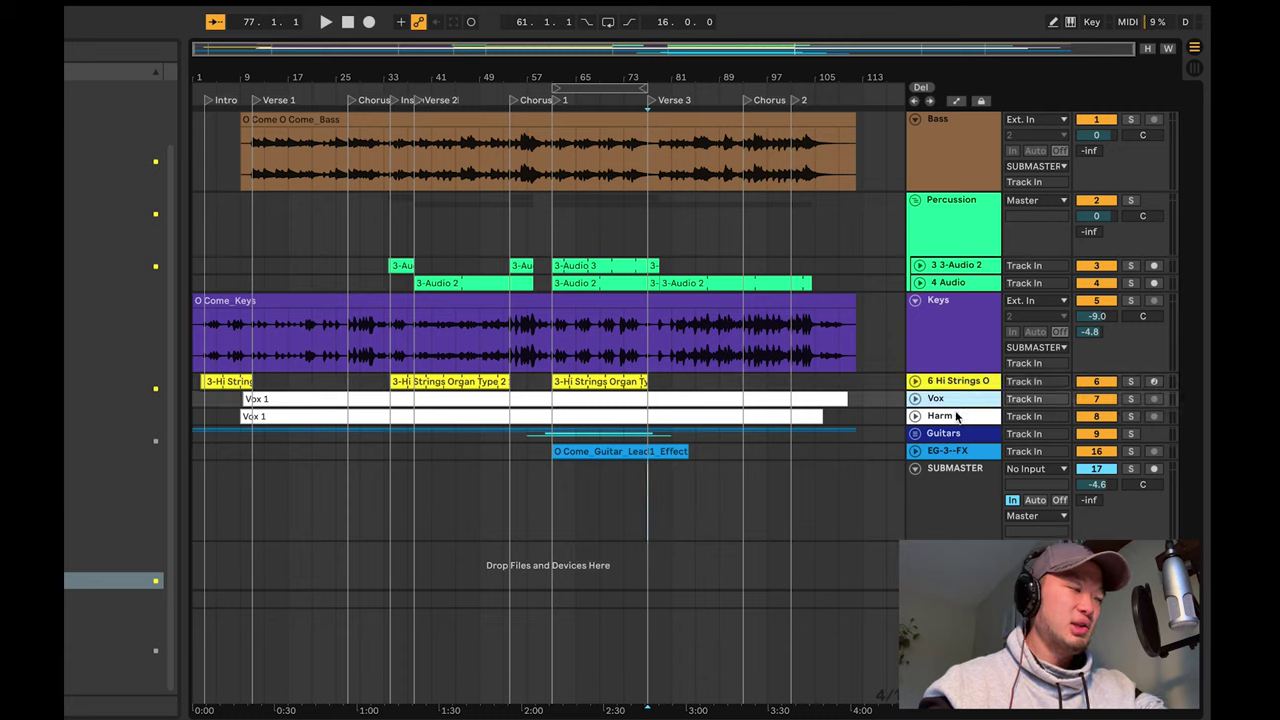
pyautogui.click(956, 417)
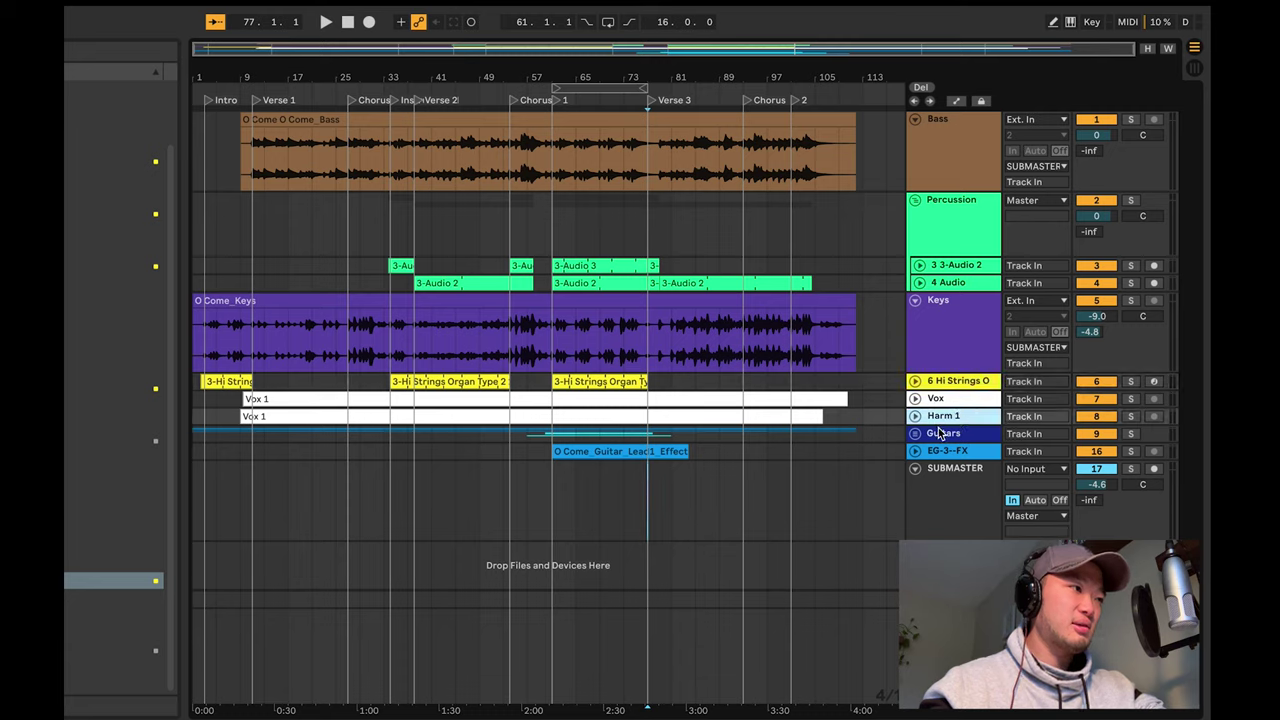
pyautogui.click(943, 434)
pyautogui.click(939, 446)
pyautogui.doubleClick(939, 436)
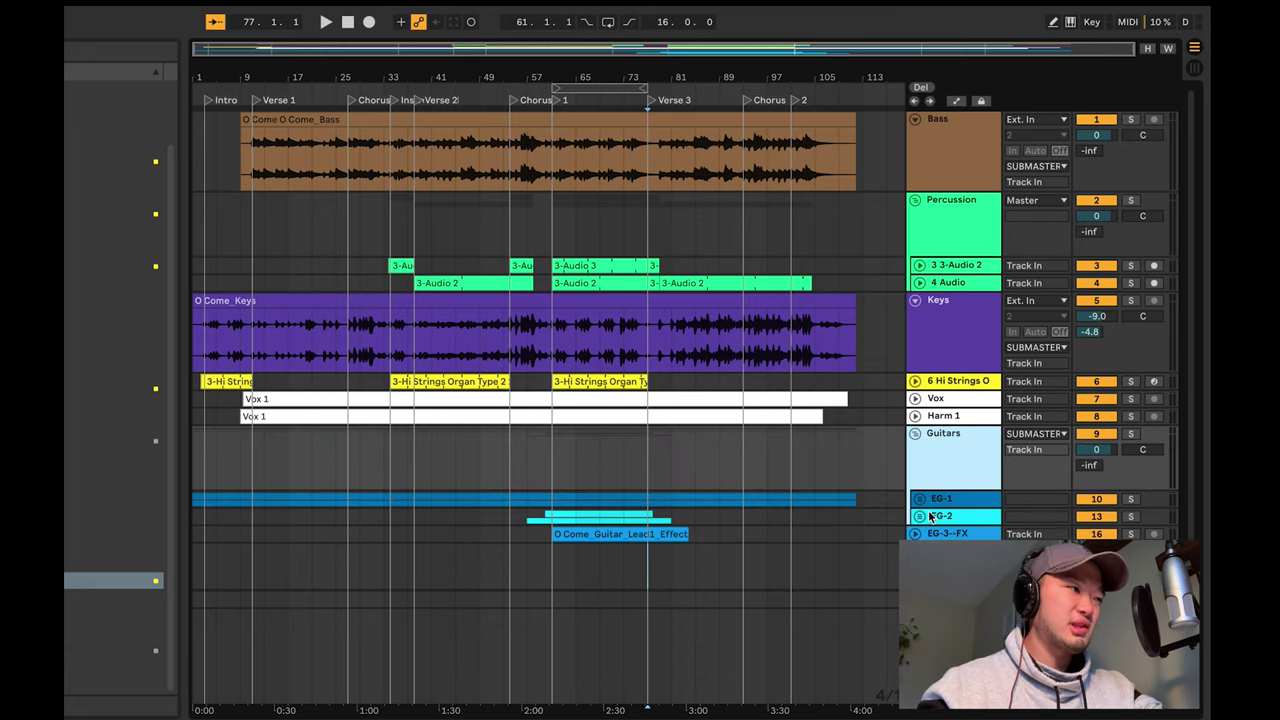
pyautogui.doubleClick(940, 443)
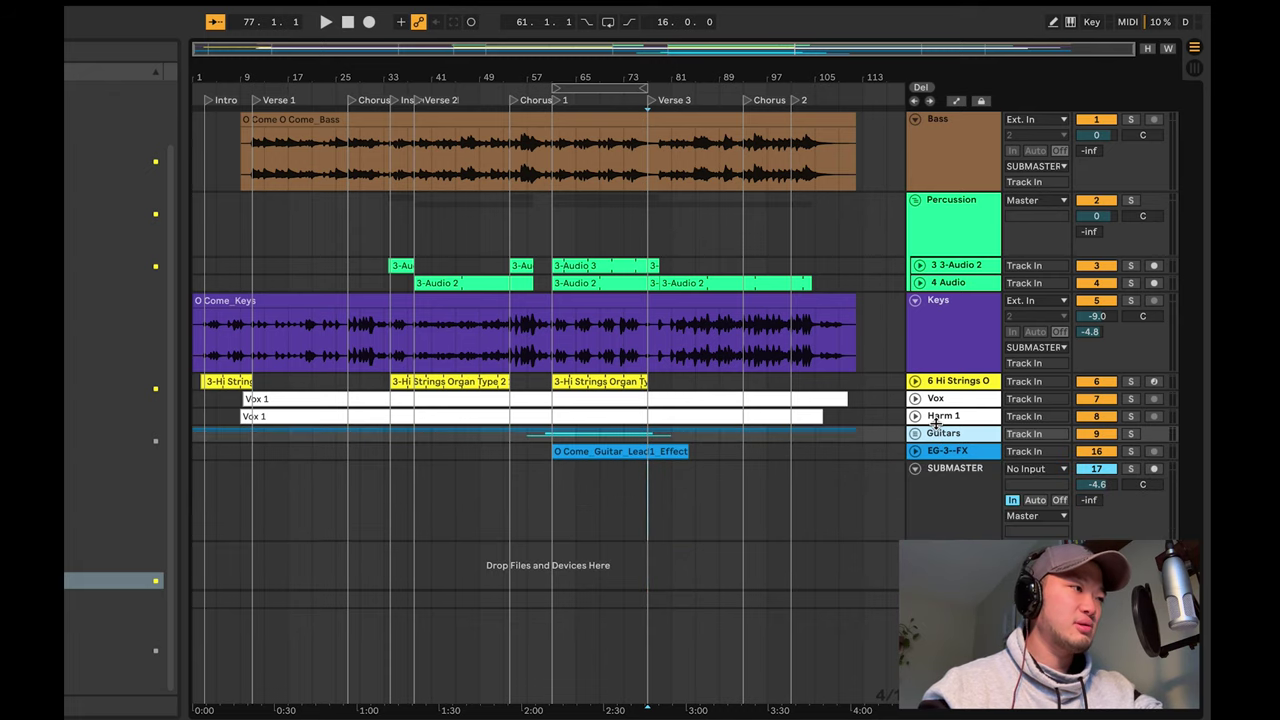
# Step: Collapse the Percussion group and make the Keys track slightly taller
pyautogui.doubleClick(251, 210)
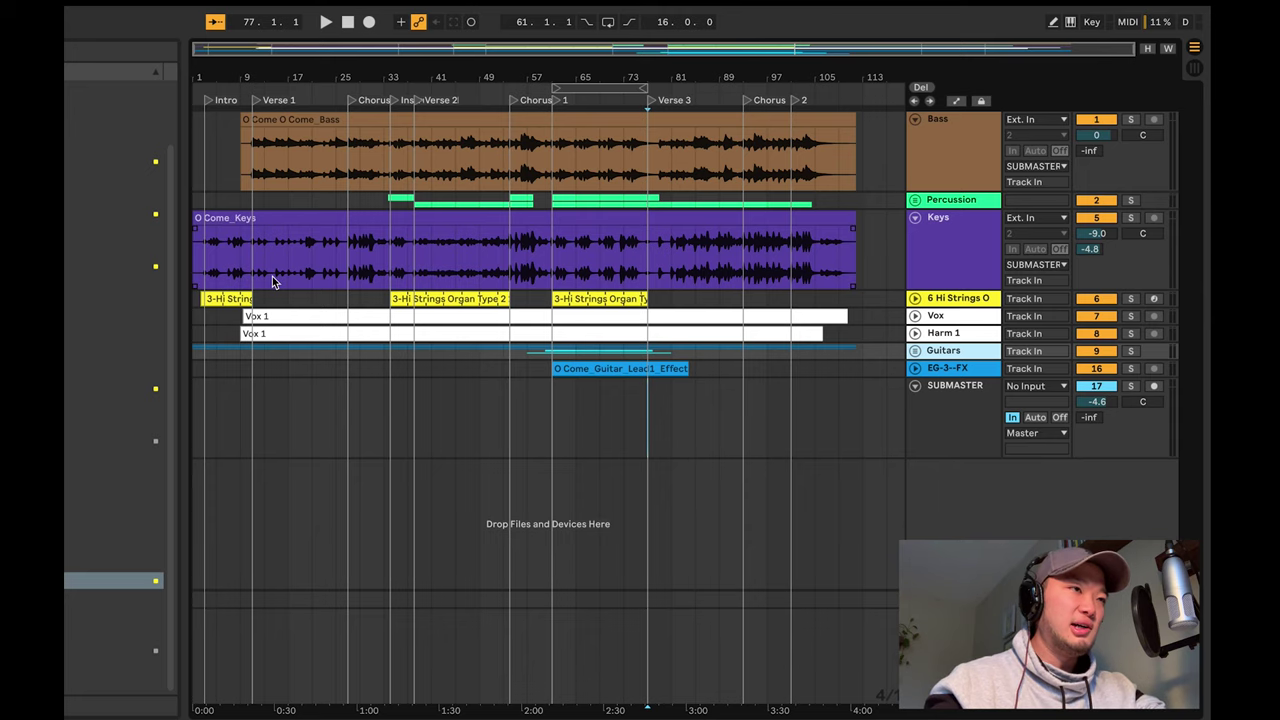
pyautogui.hotkey('alt', '+')
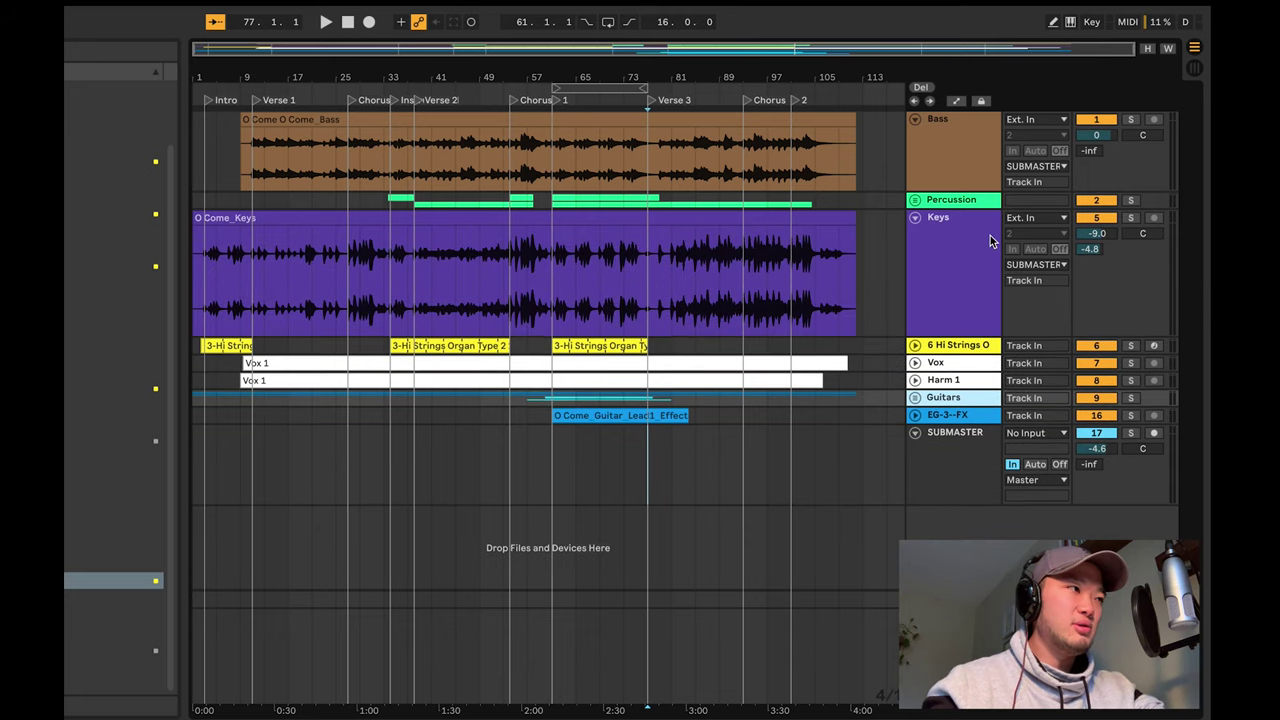
pyautogui.hotkey('alt', '+')
pyautogui.hotkey('alt', '-')
pyautogui.hotkey('alt', '-')
pyautogui.hotkey('alt', '-')
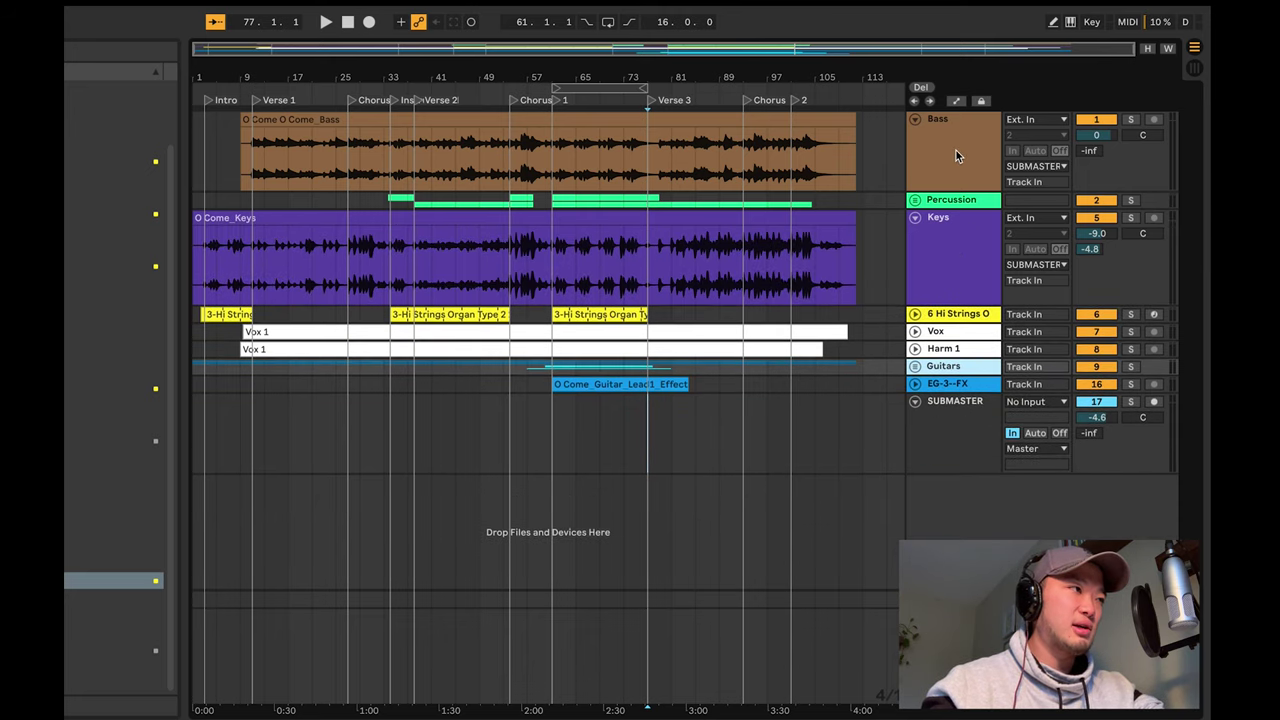
# Step: Examine the Bass track's Compressor and EQ Eight settings while listening to the song, and check the session mixer
pyautogui.click(956, 150)
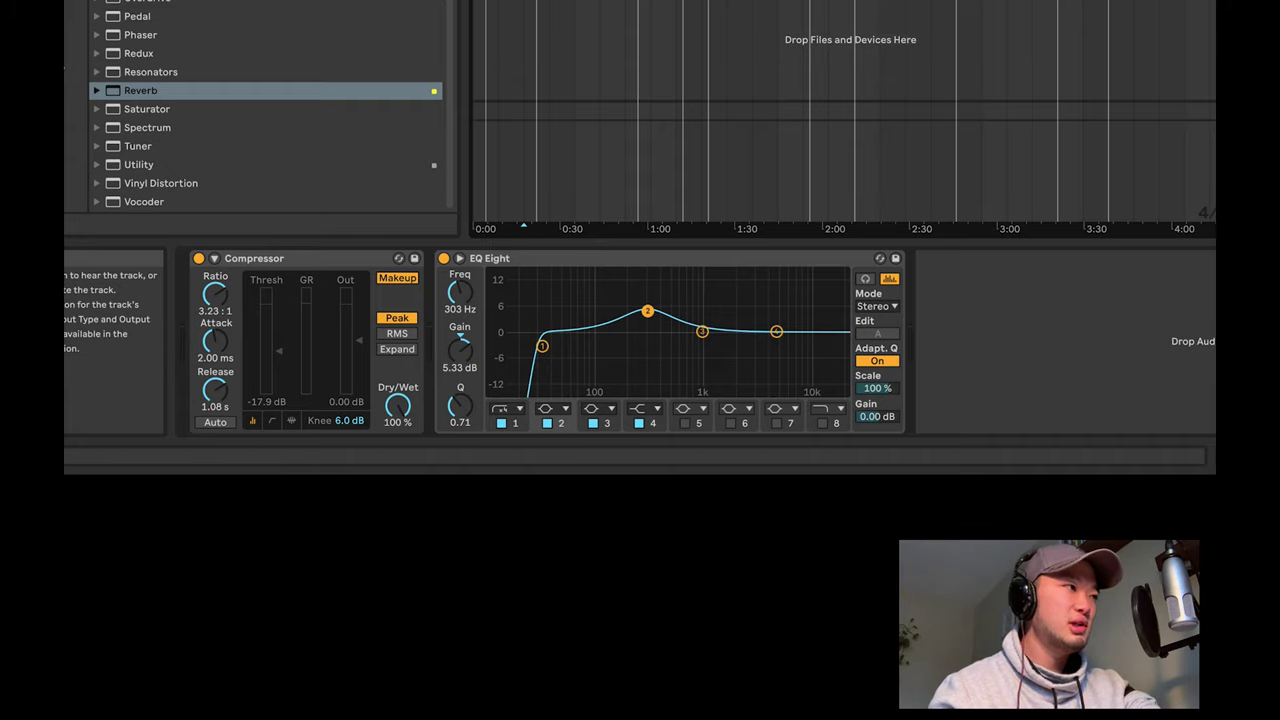
pyautogui.press('space')
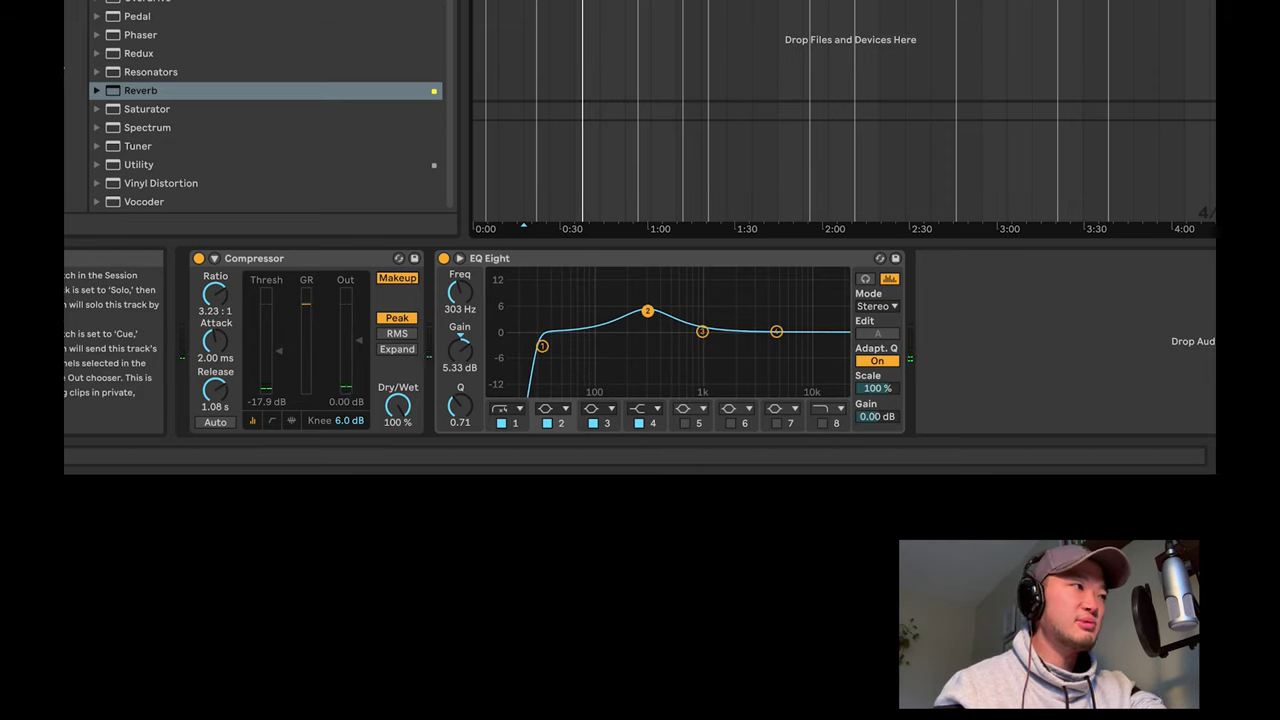
pyautogui.press('Tab')
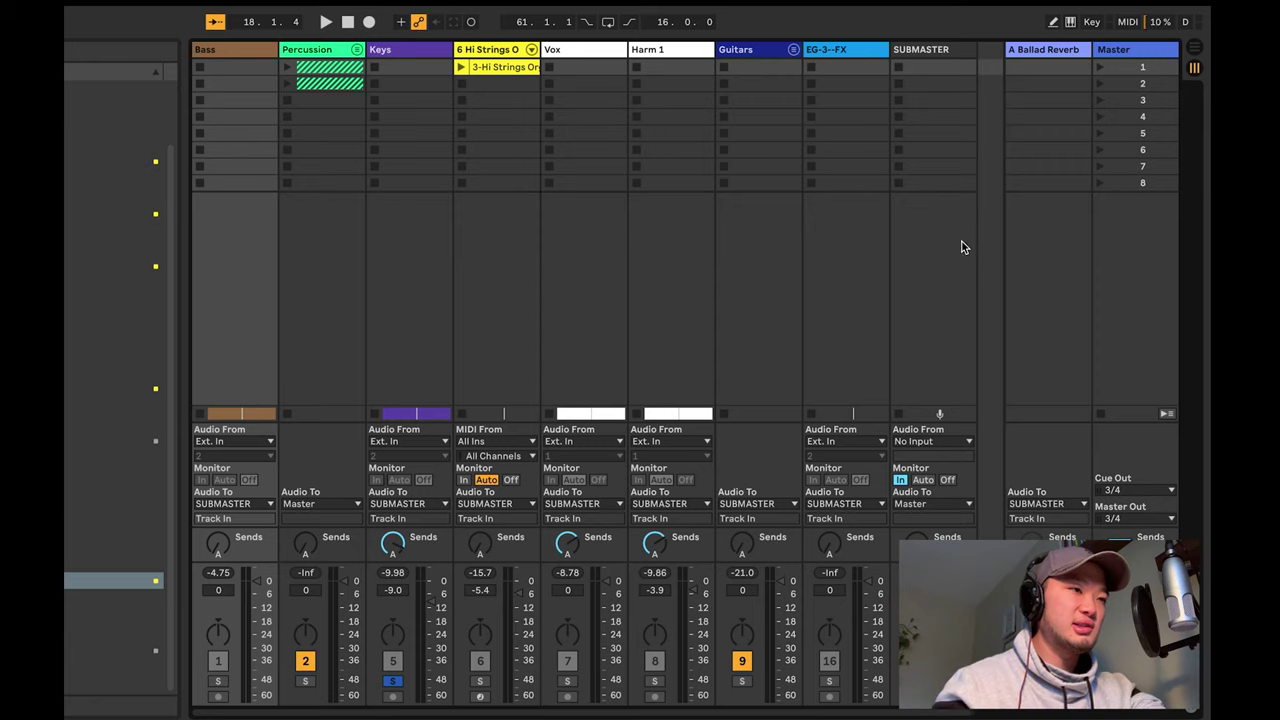
pyautogui.press('Tab')
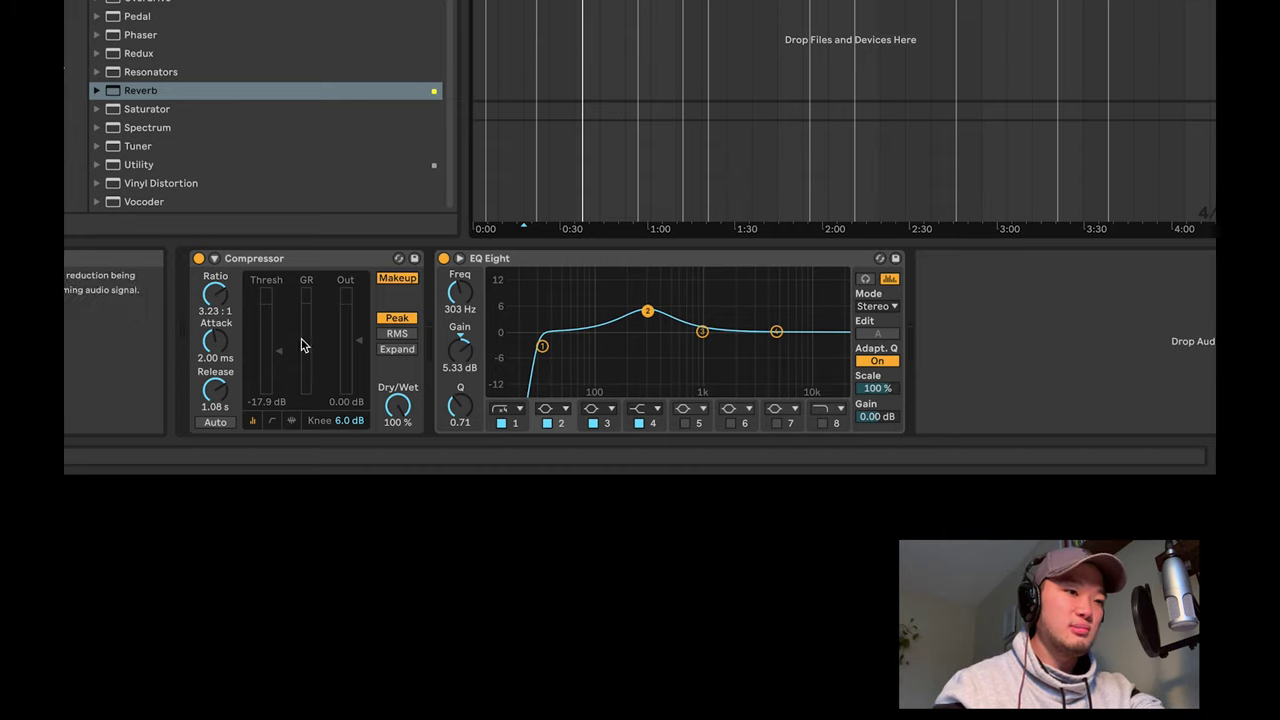
# Step: Set band 3 of the Keys track's EQ Eight to 1.53 kHz with 4.59 dB gain and audition the track
pyautogui.click(651, 83)
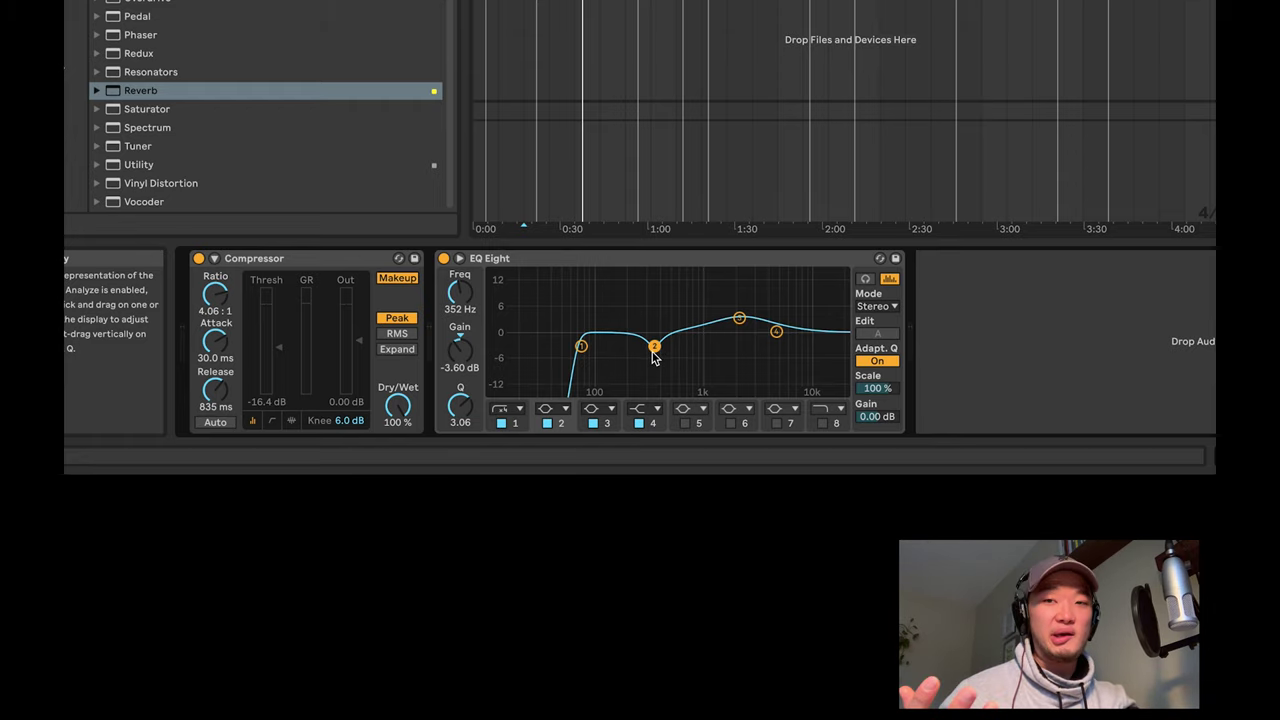
pyautogui.click(739, 319)
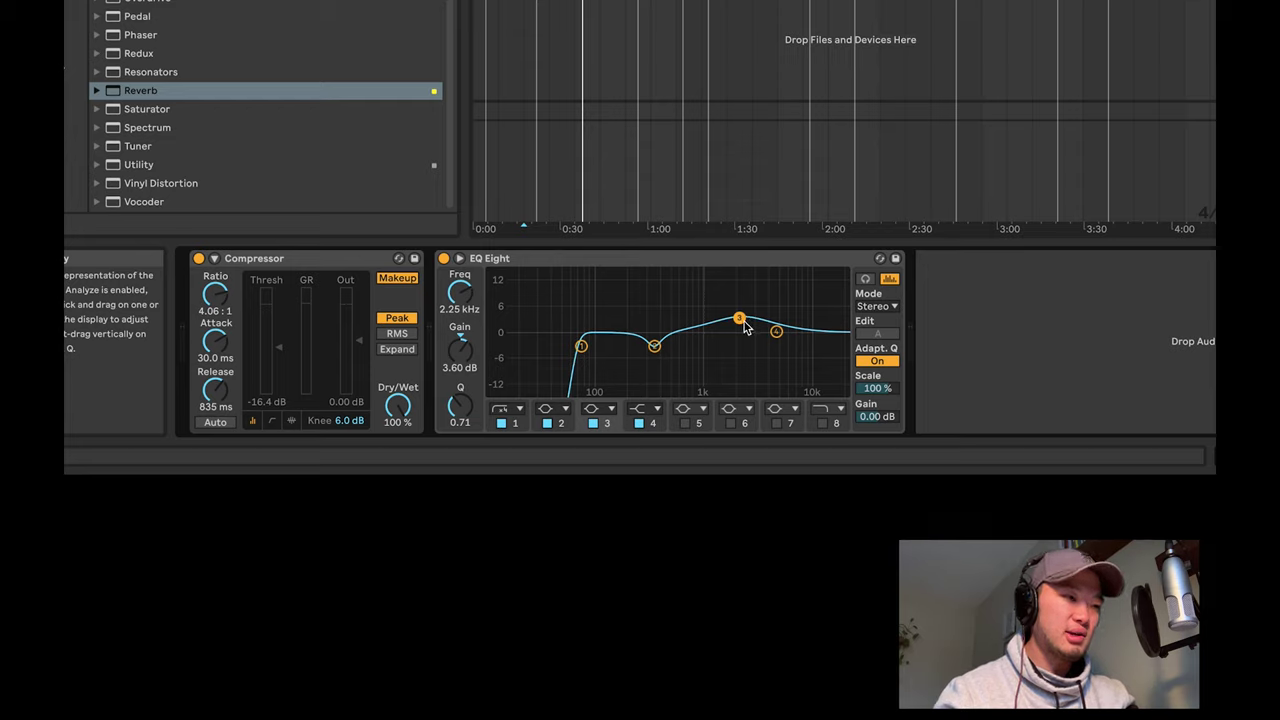
pyautogui.moveTo(739, 318); pyautogui.dragTo(721, 314)
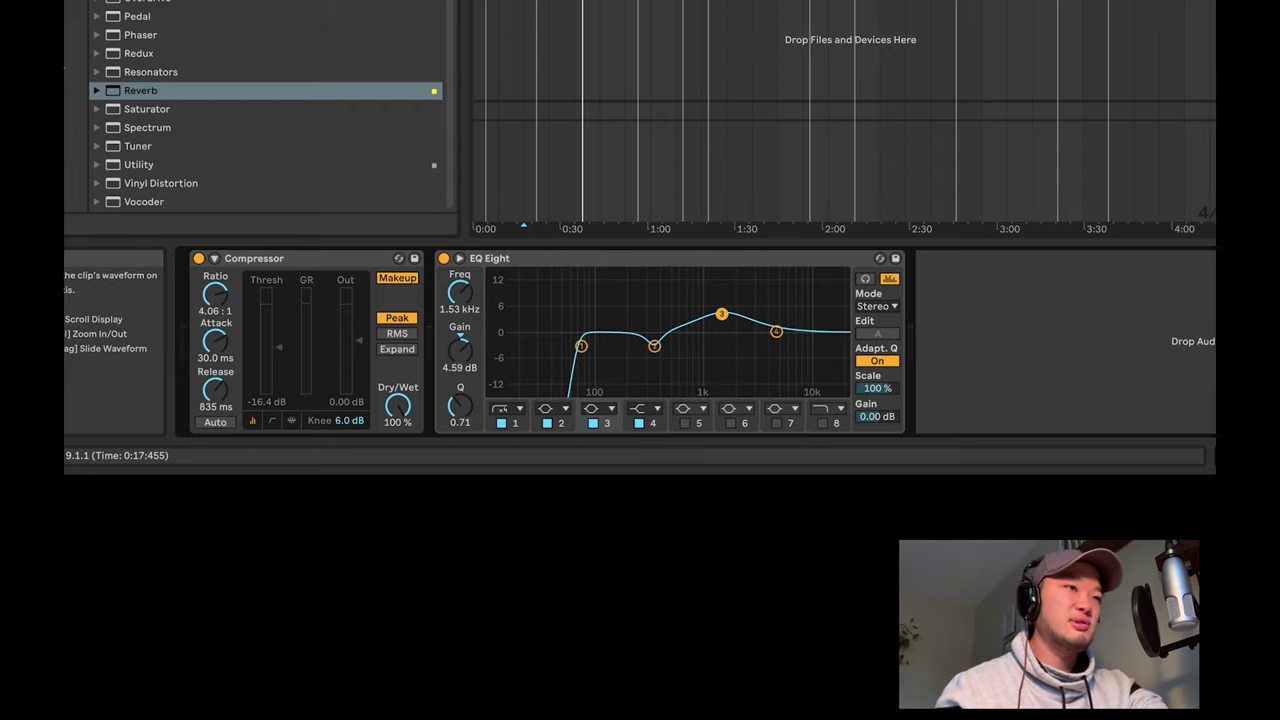
pyautogui.press('space')
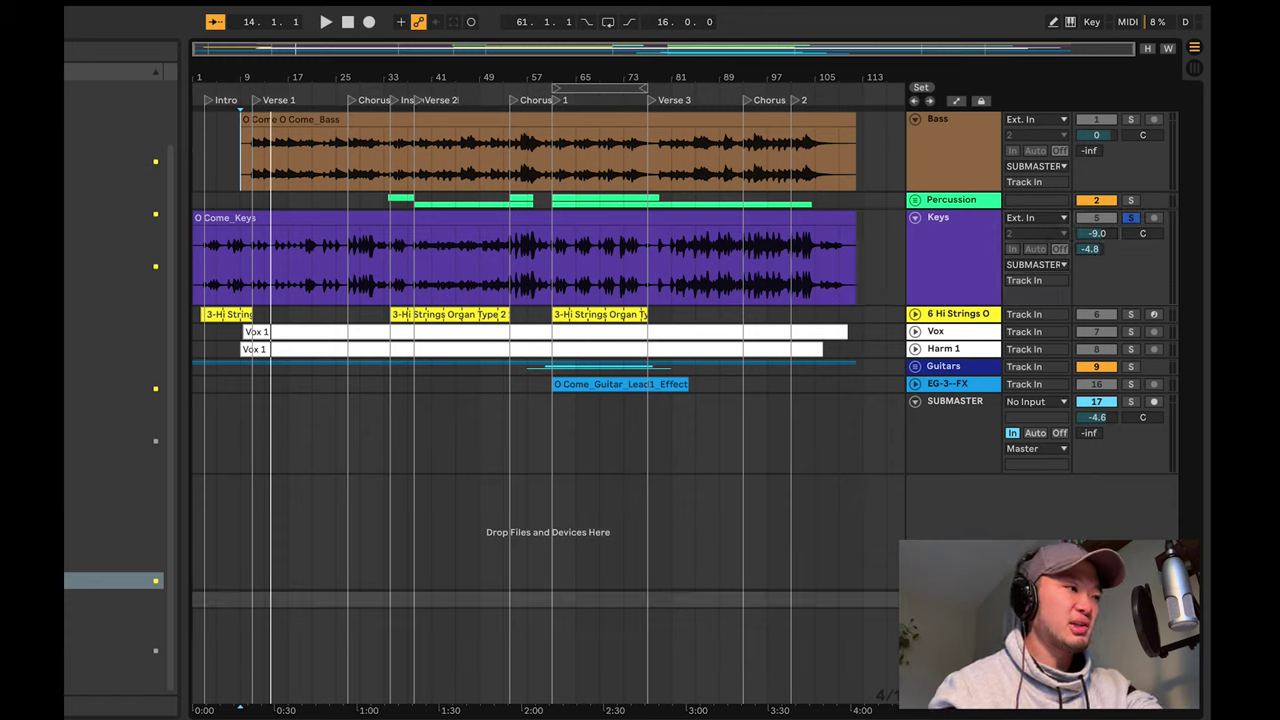
# Step: Examine the A Ballad Reverb return track, hide the return tracks again, and select the Keys track
pyautogui.press('super+alt+r')
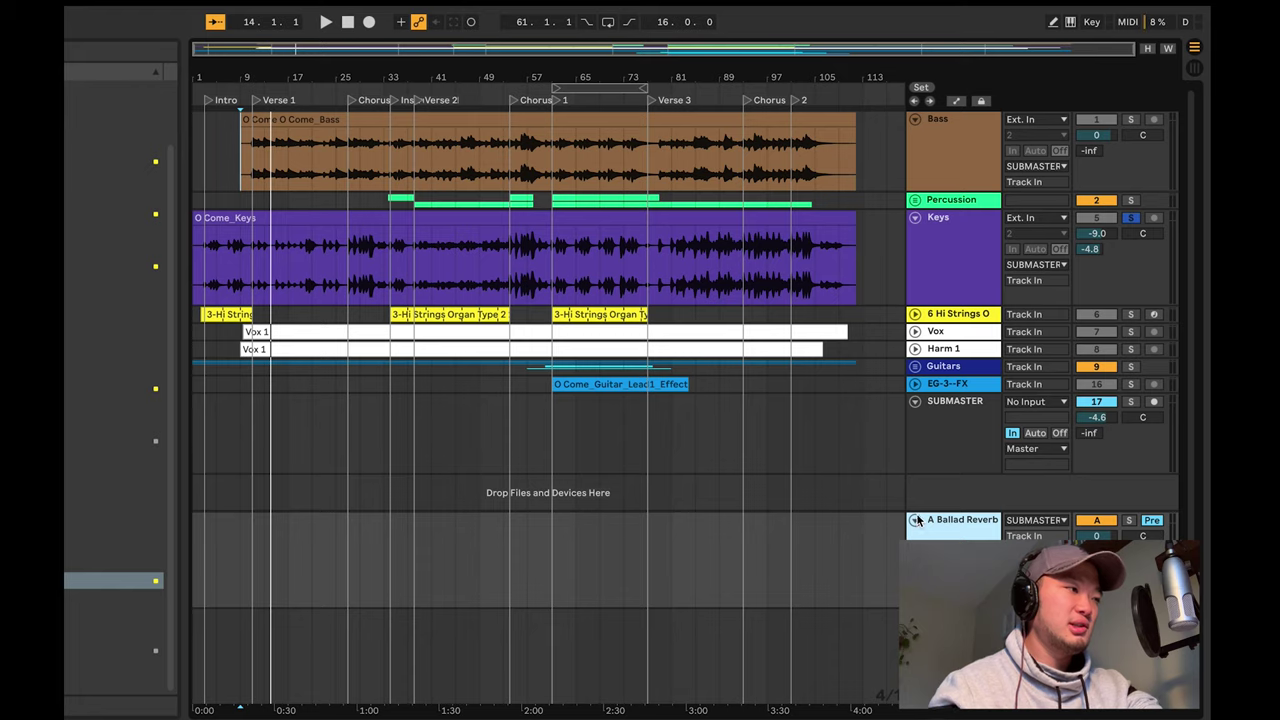
pyautogui.press('super+alt+r')
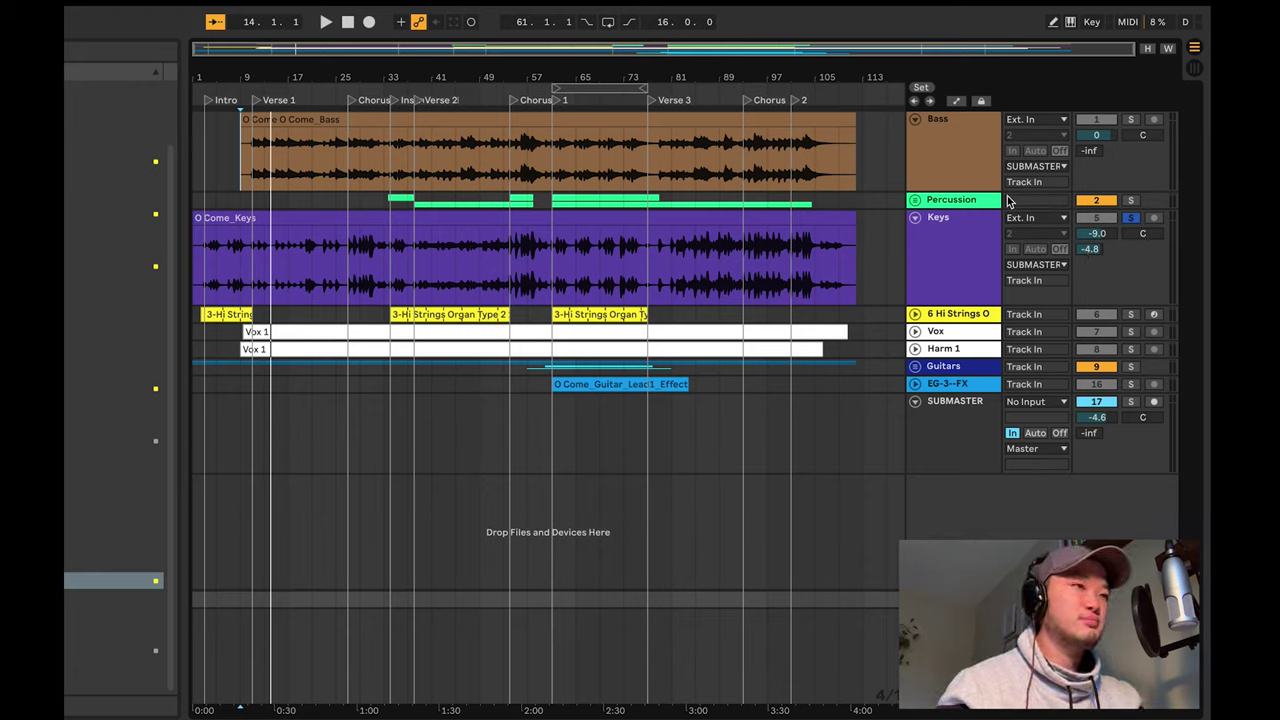
pyautogui.click(955, 245)
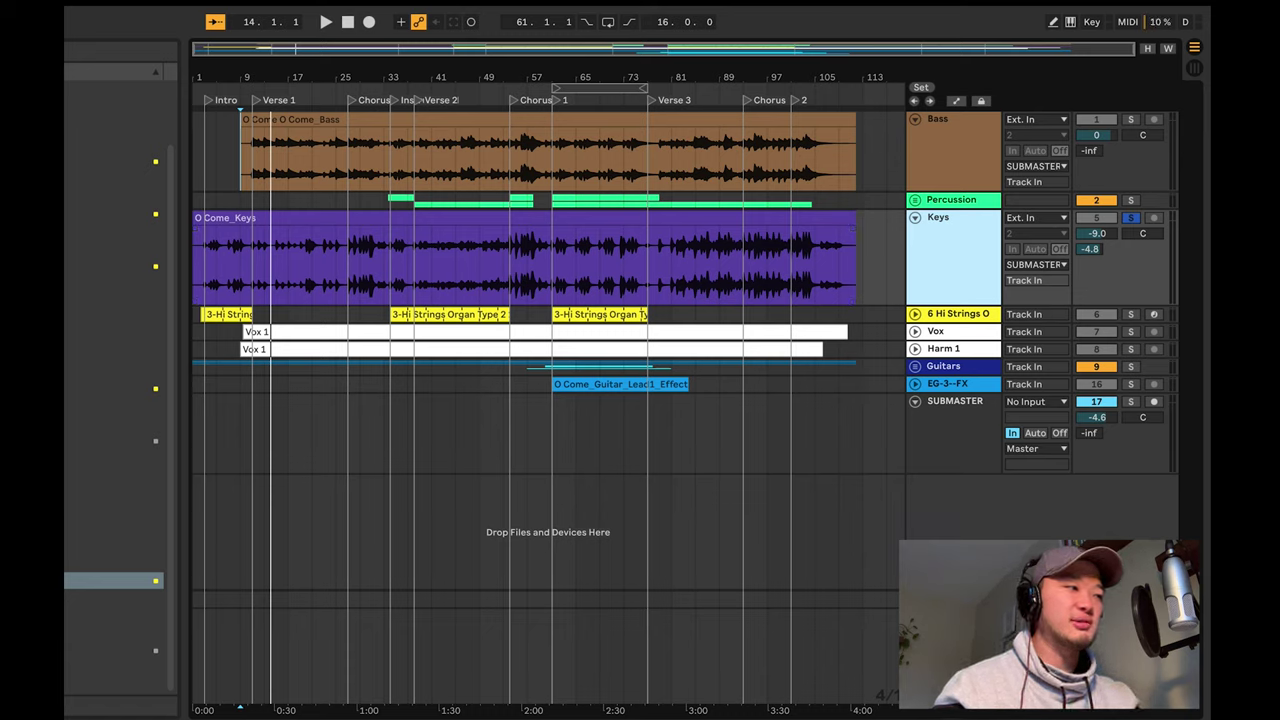
pyautogui.press('Escape')
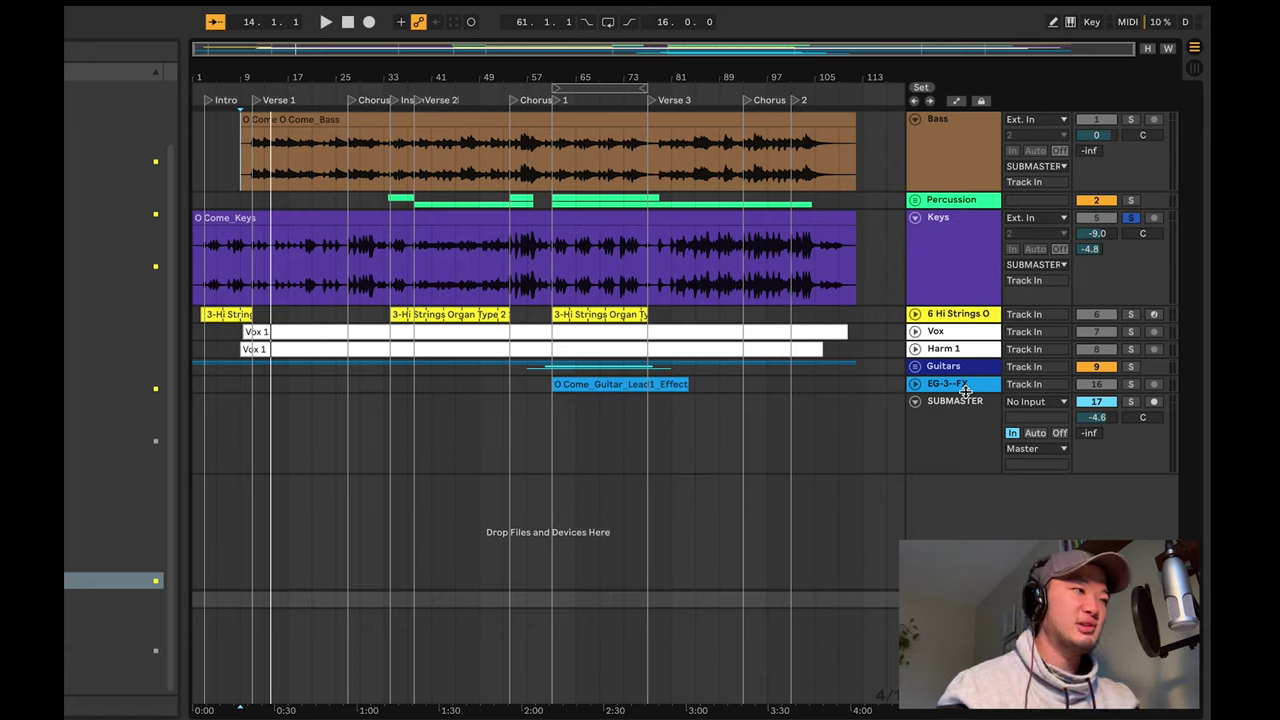
pyautogui.click(966, 269)
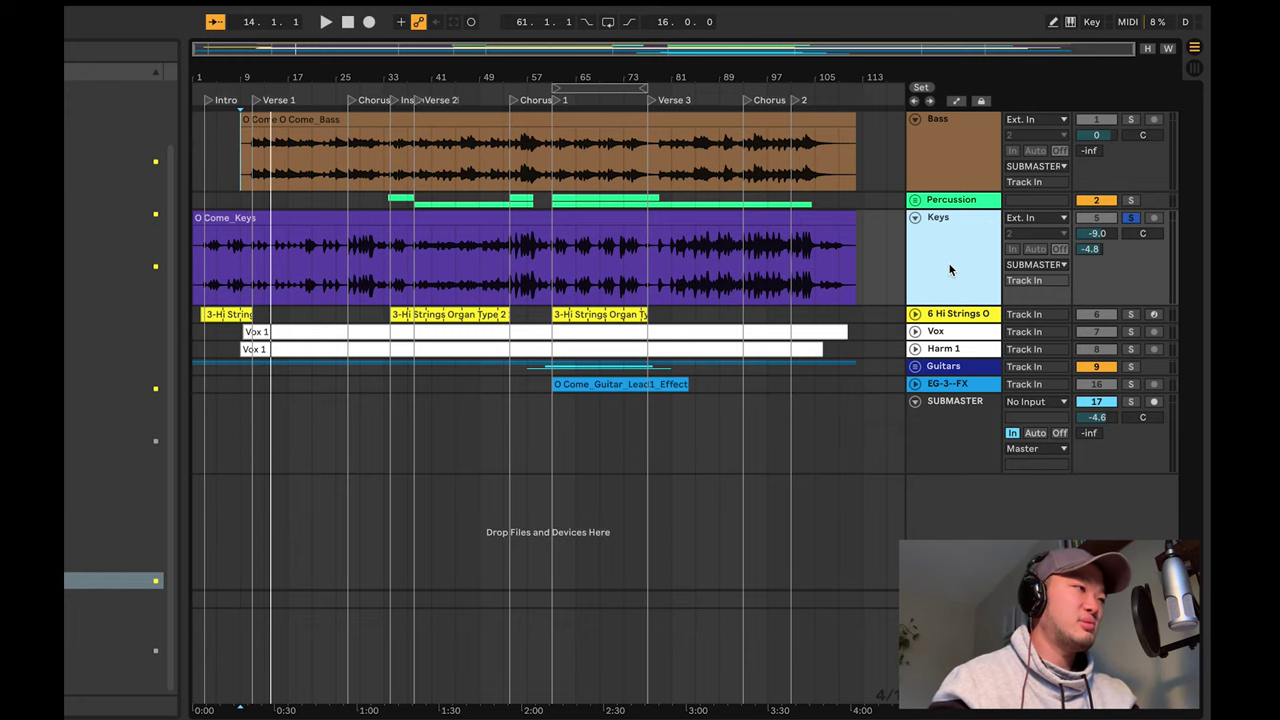
# Step: Expand the Percussion group and unfold its 3-Audio 2 track to show the waveforms
pyautogui.click(915, 200)
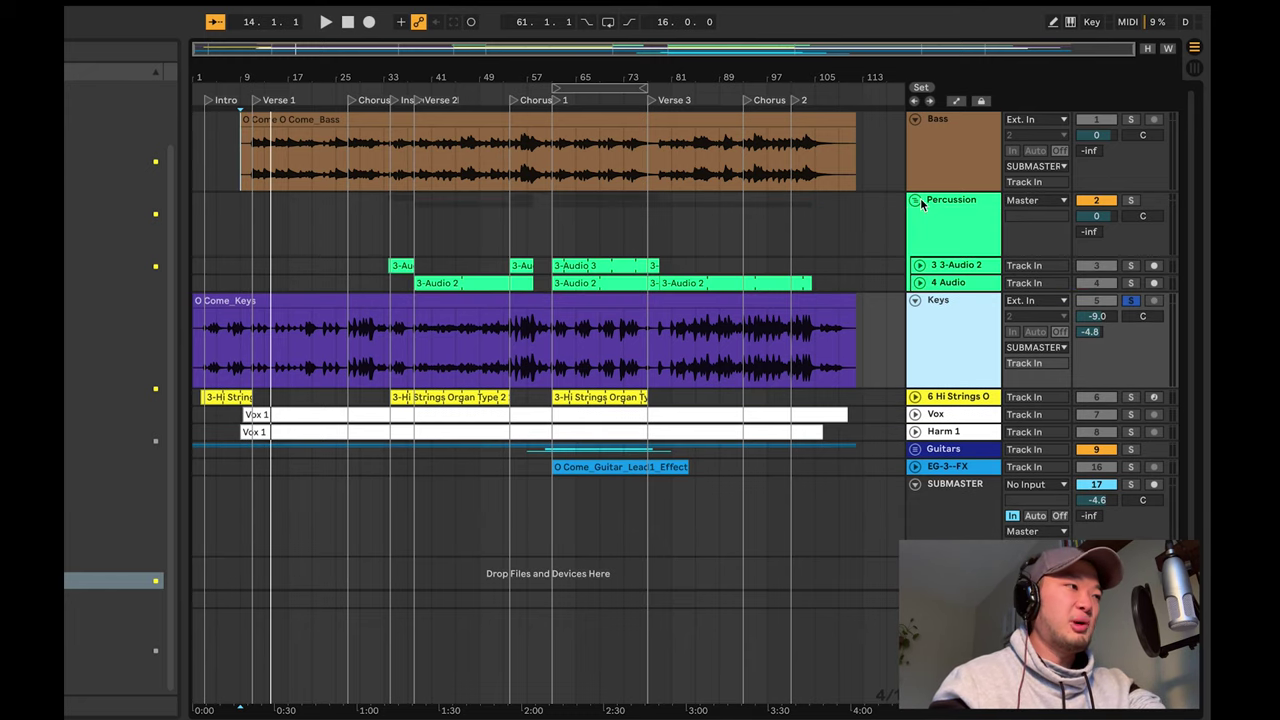
pyautogui.click(922, 266)
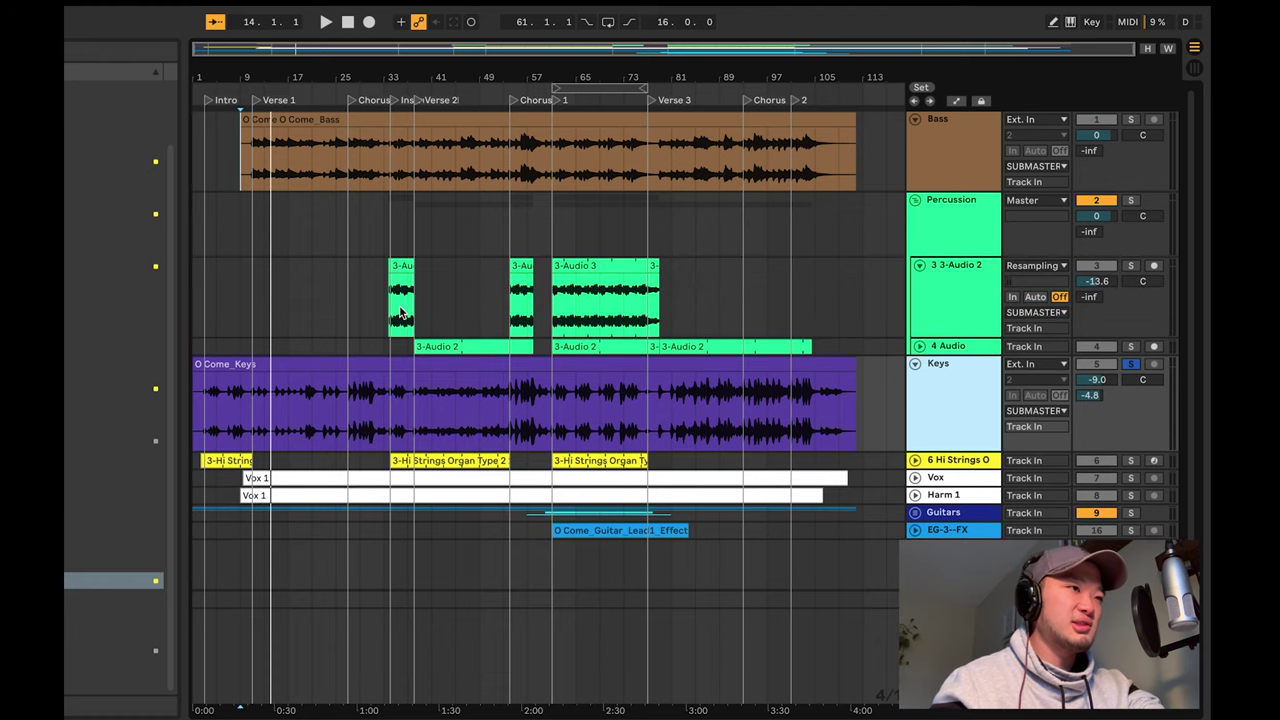
# Step: Select the first 3-Audio 3 clip in the Percussion group's 3-Audio 2 track, listen to it soloed, and inspect it closely
pyautogui.click(400, 268)
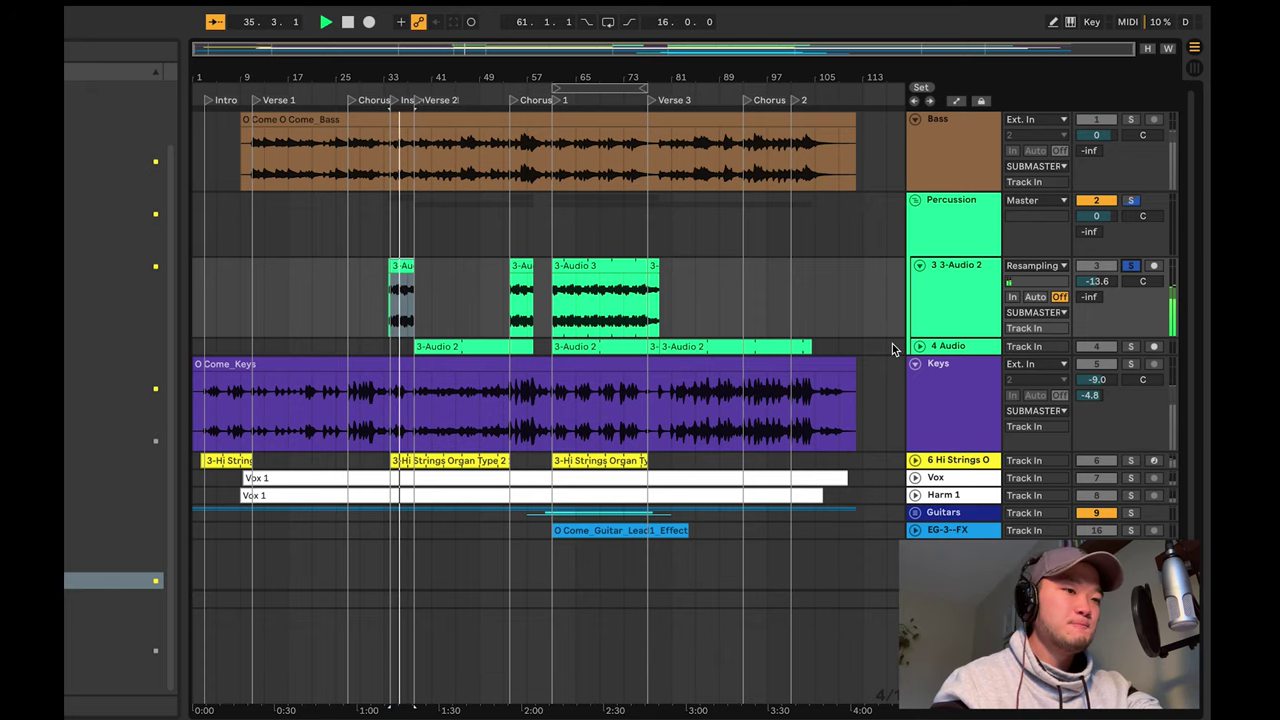
pyautogui.press('space')
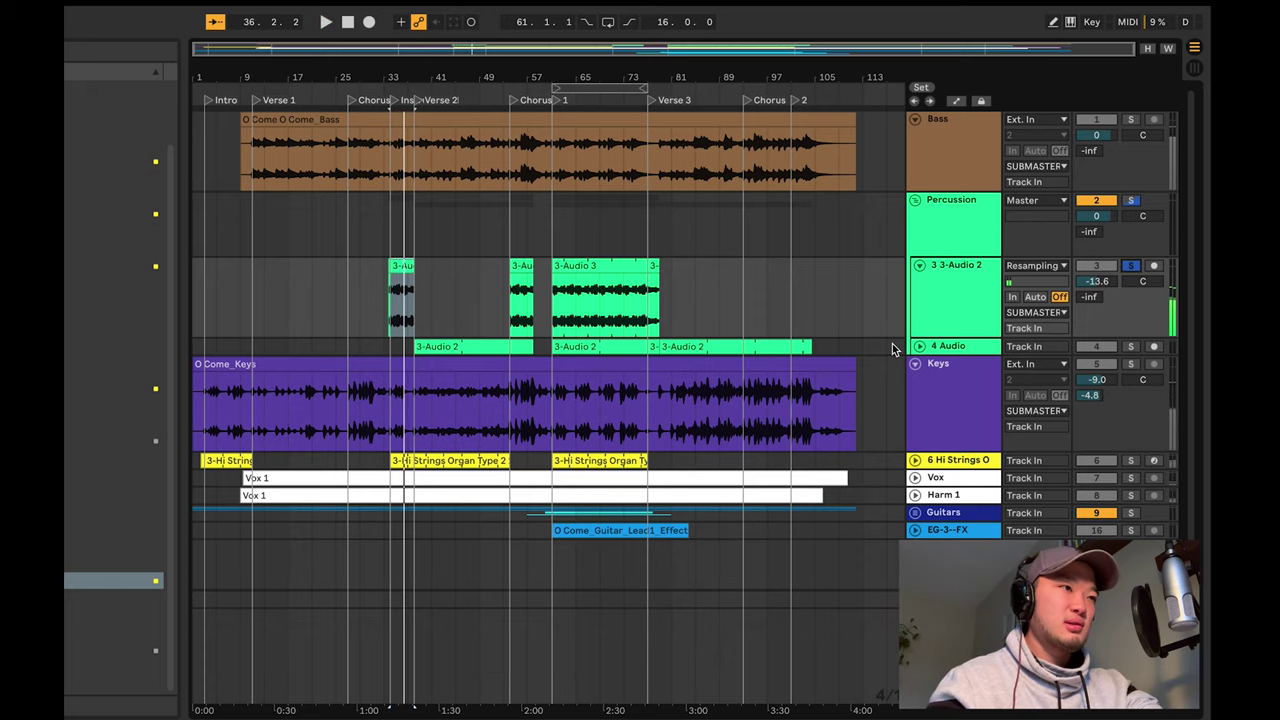
pyautogui.scroll(5, 448, 290)
pyautogui.hscroll(-2, 448, 290)
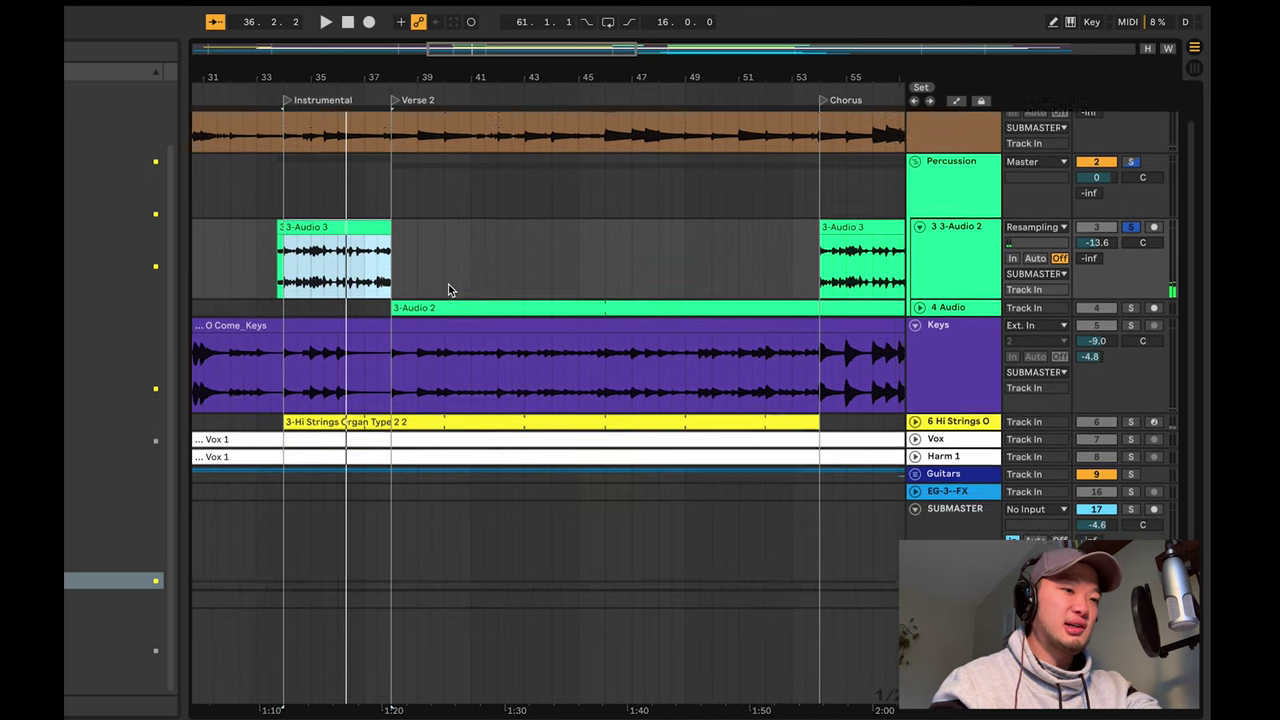
pyautogui.scroll(-1, 448, 290)
pyautogui.scroll(2, 347, 319)
pyautogui.hscroll(-1, 348, 359)
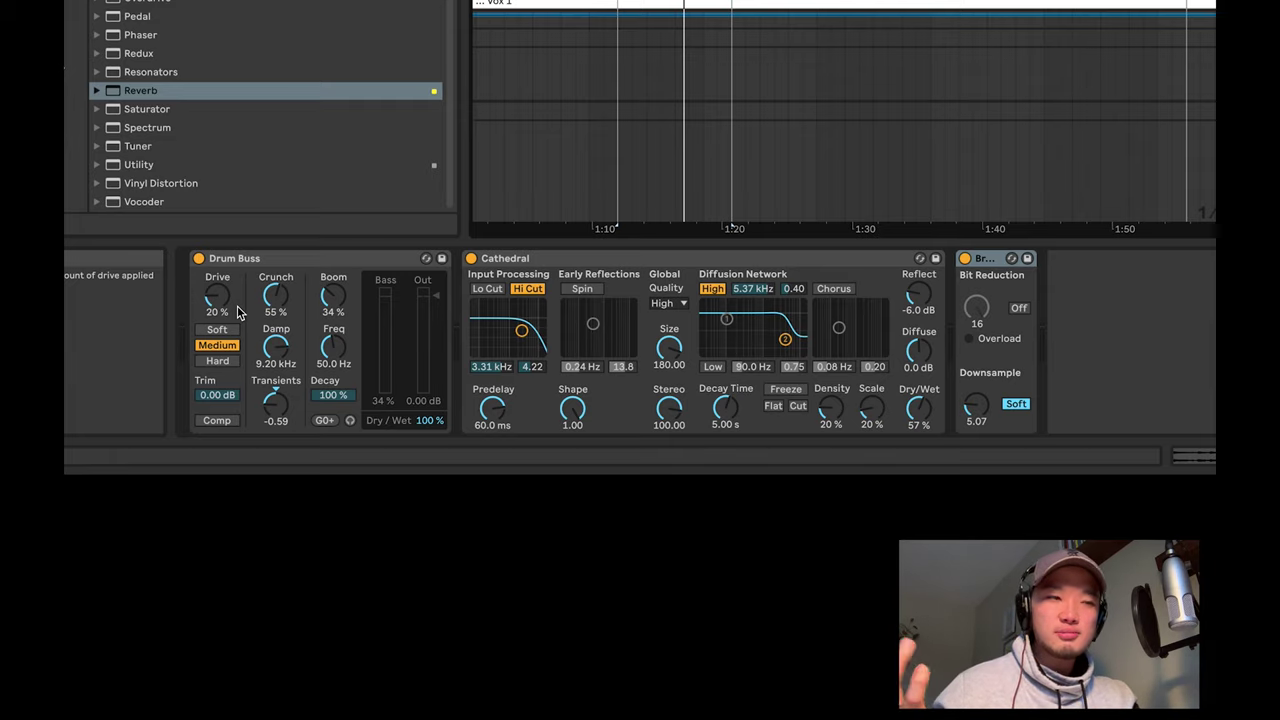
# Step: Bypass the 3-Audio 2 track's Drum Buss, Cathedral reverb and Redux, and play the percussion clip dry
pyautogui.click(473, 258)
pyautogui.click(965, 258)
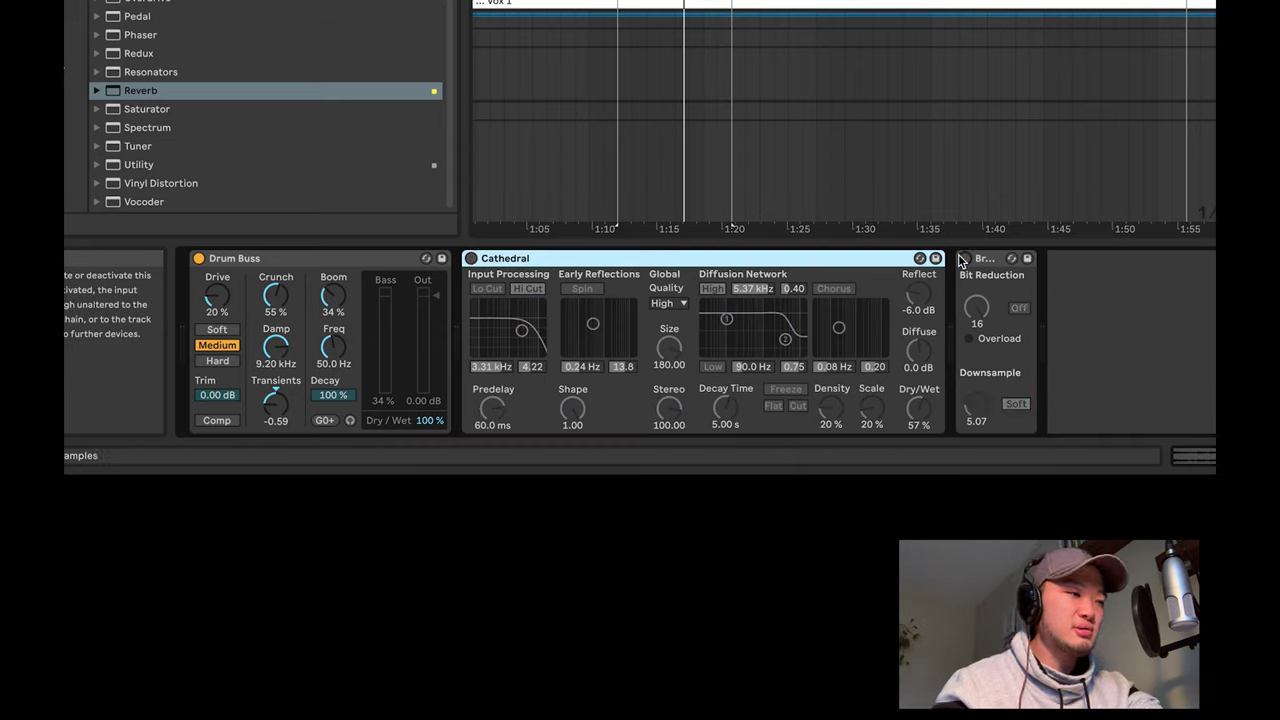
pyautogui.click(198, 258)
pyautogui.press('space')
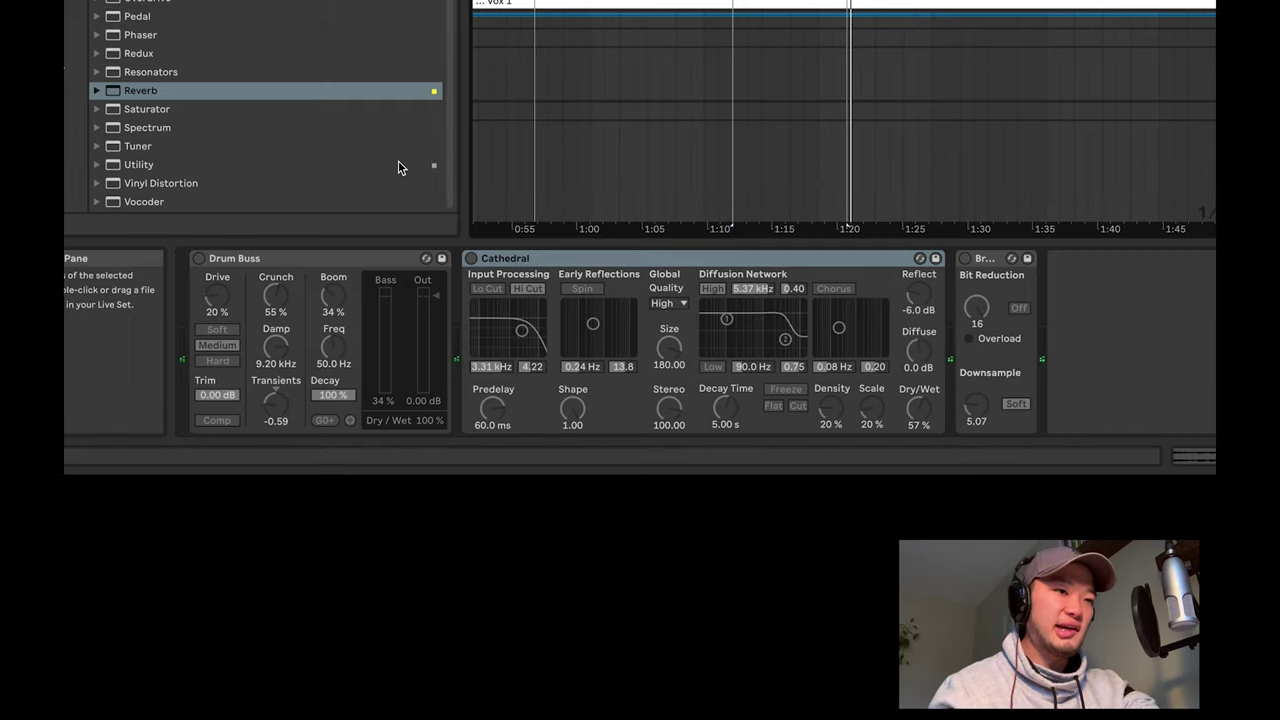
# Step: Reactivate the Drum Buss with Transients at -0.62, and switch the Cathedral reverb and Redux back on while auditioning the percussion
pyautogui.click(199, 258)
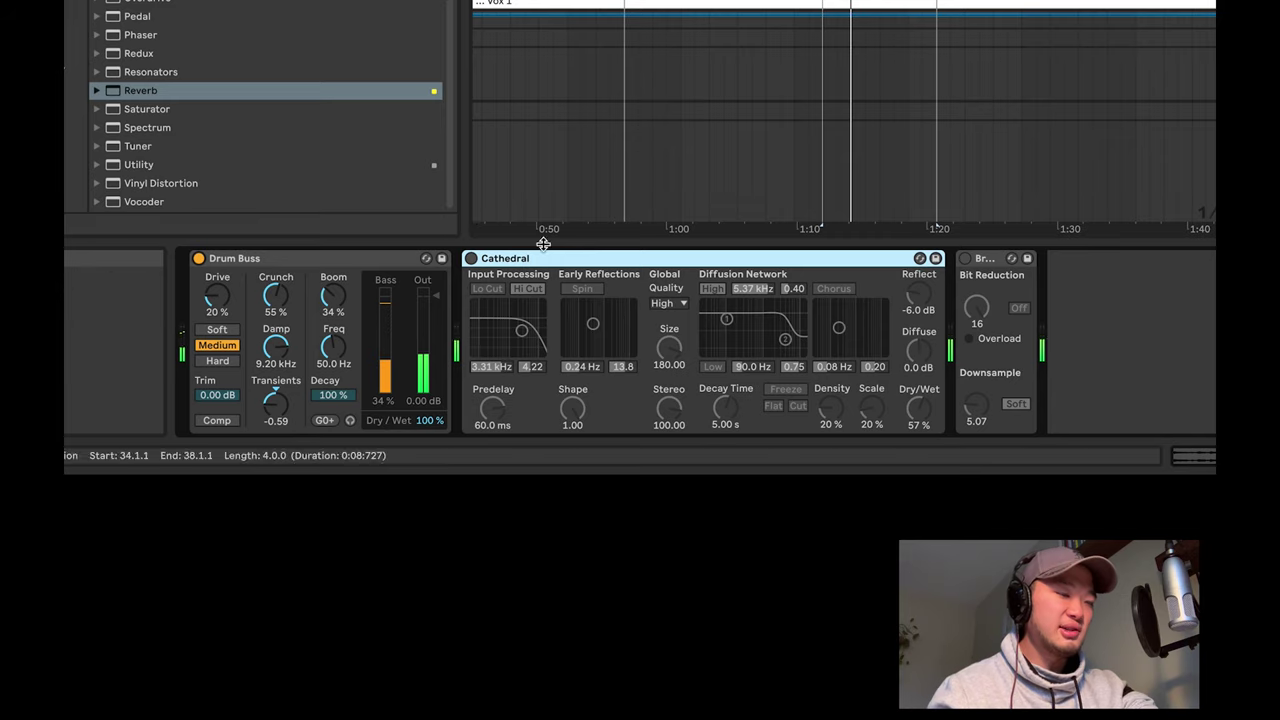
pyautogui.click(280, 400)
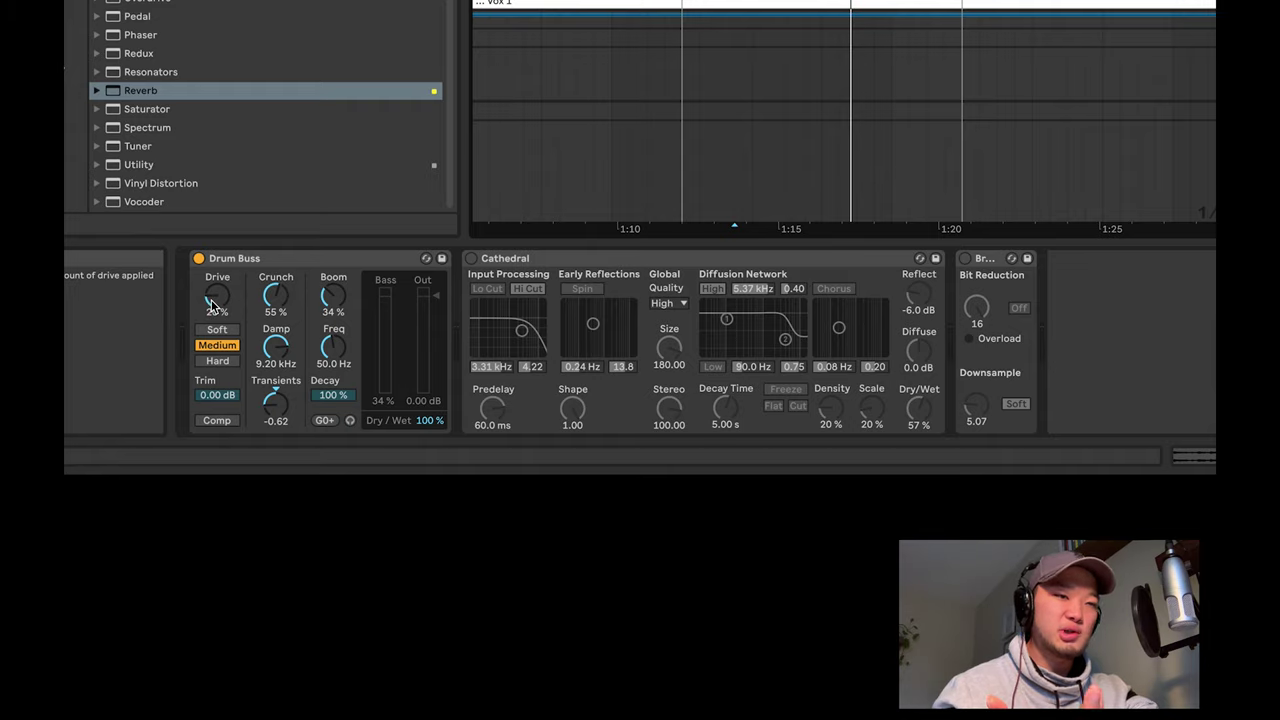
pyautogui.click(471, 258)
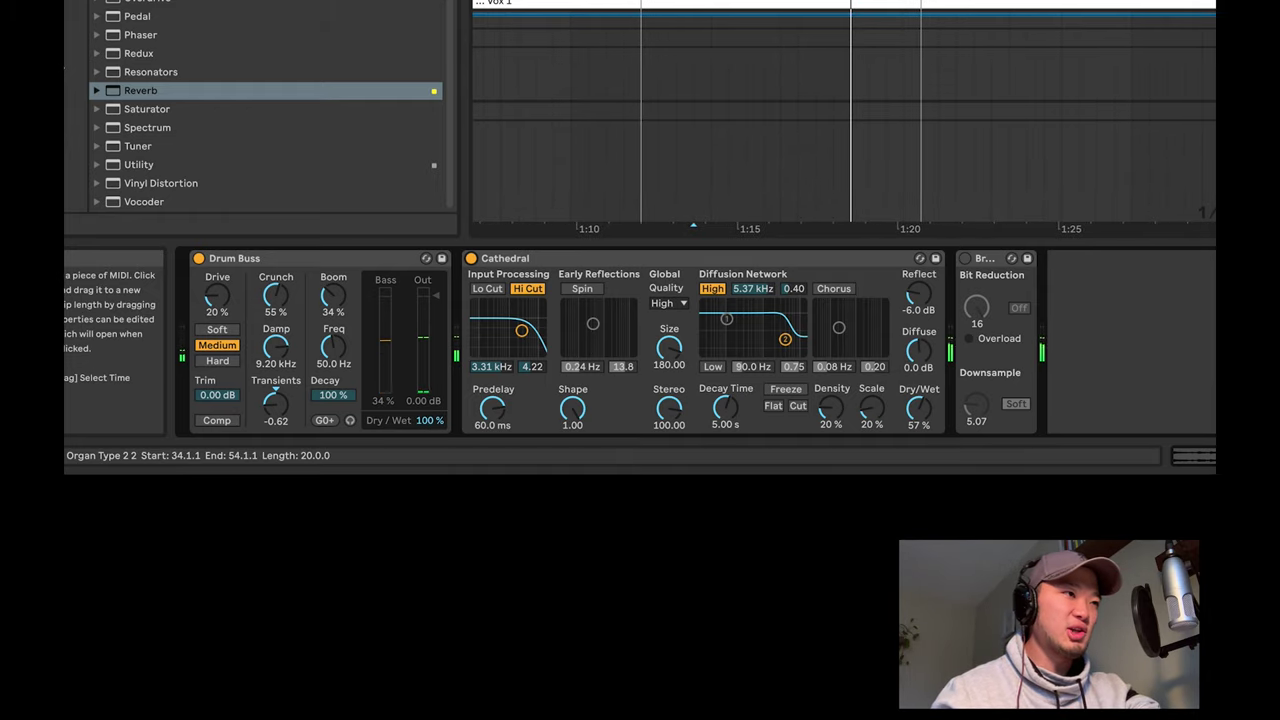
pyautogui.press('space')
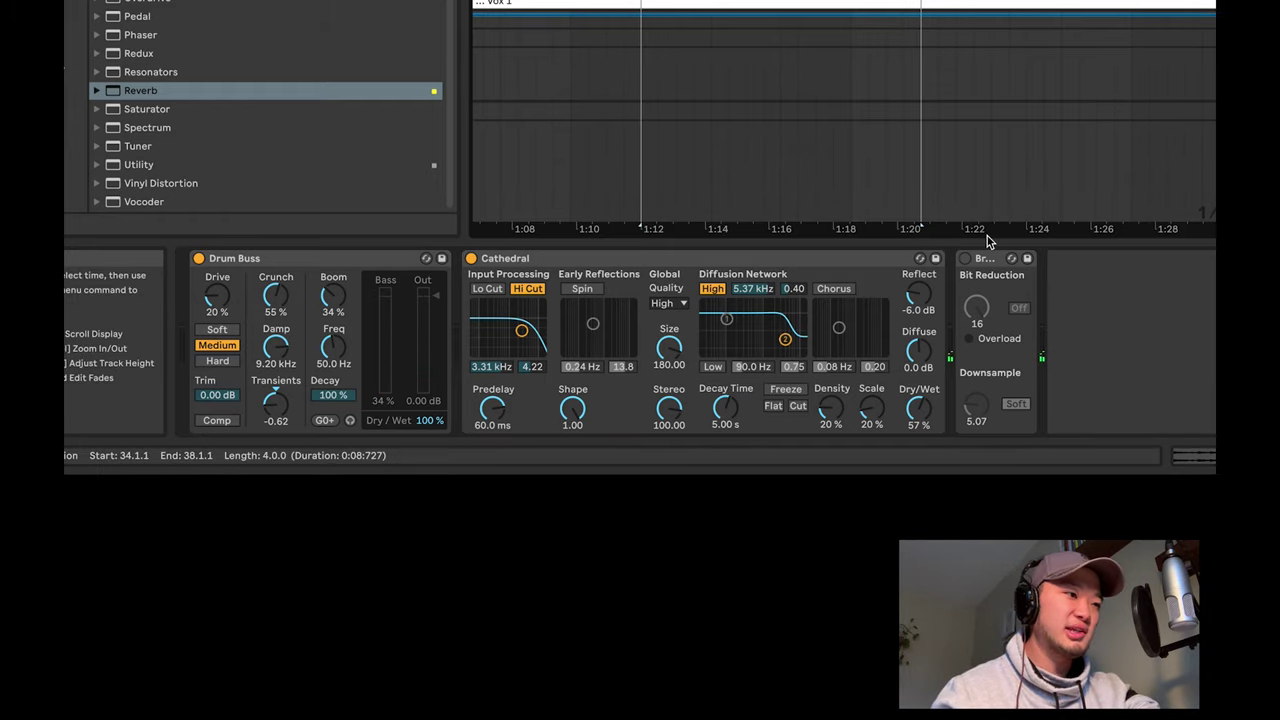
pyautogui.click(990, 261)
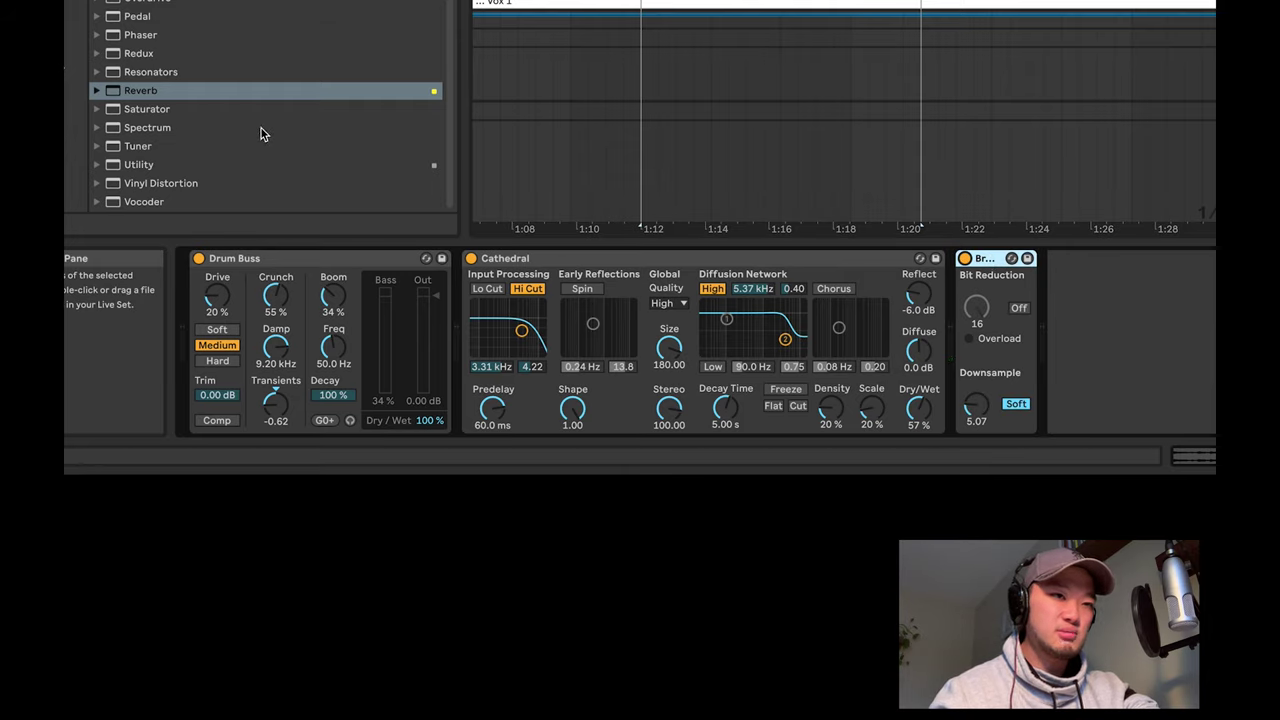
# Step: Reveal the Redux presets in the browser and compare the percussion with the Cathedral reverb bypassed and active
pyautogui.click(97, 54)
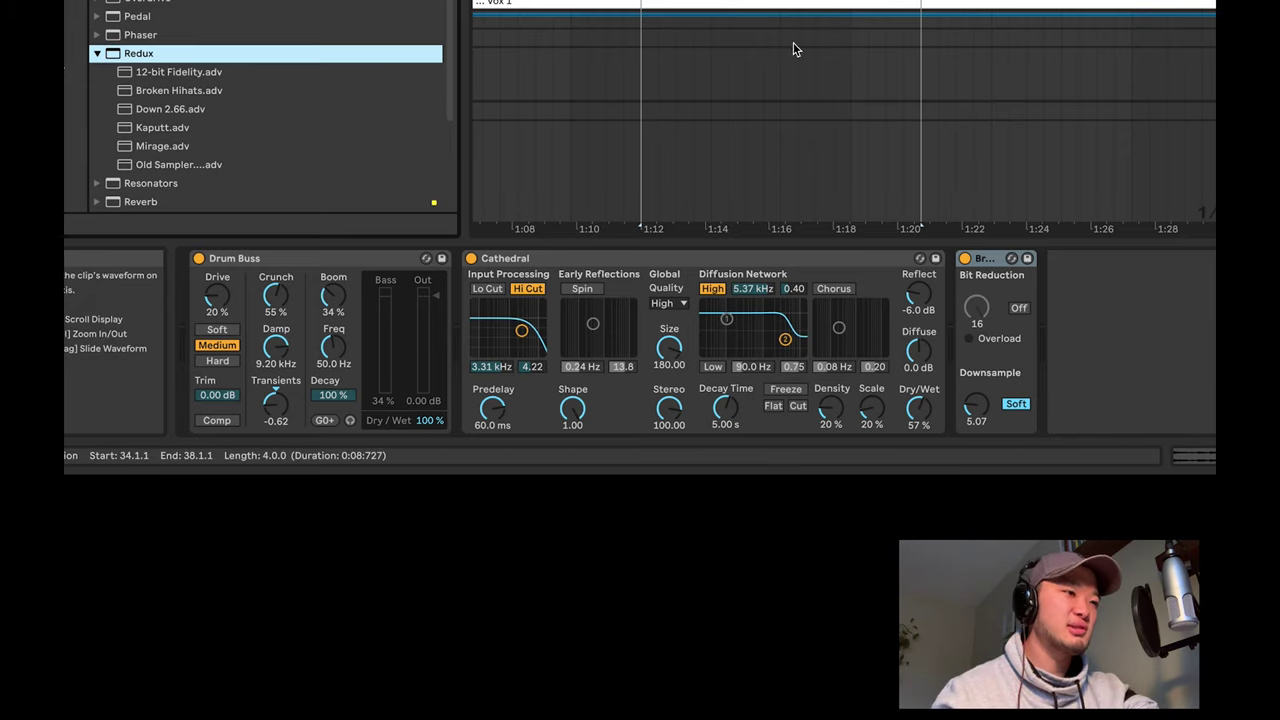
pyautogui.click(507, 282)
pyautogui.press('0')
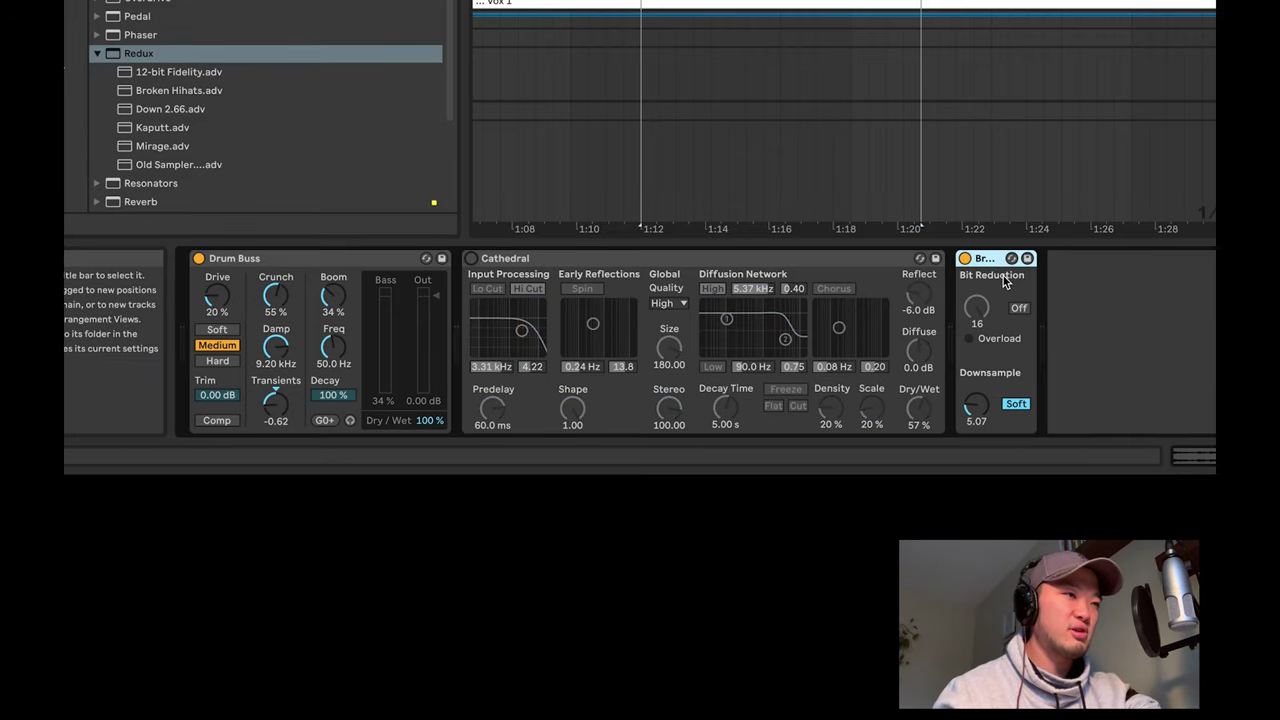
pyautogui.press('space')
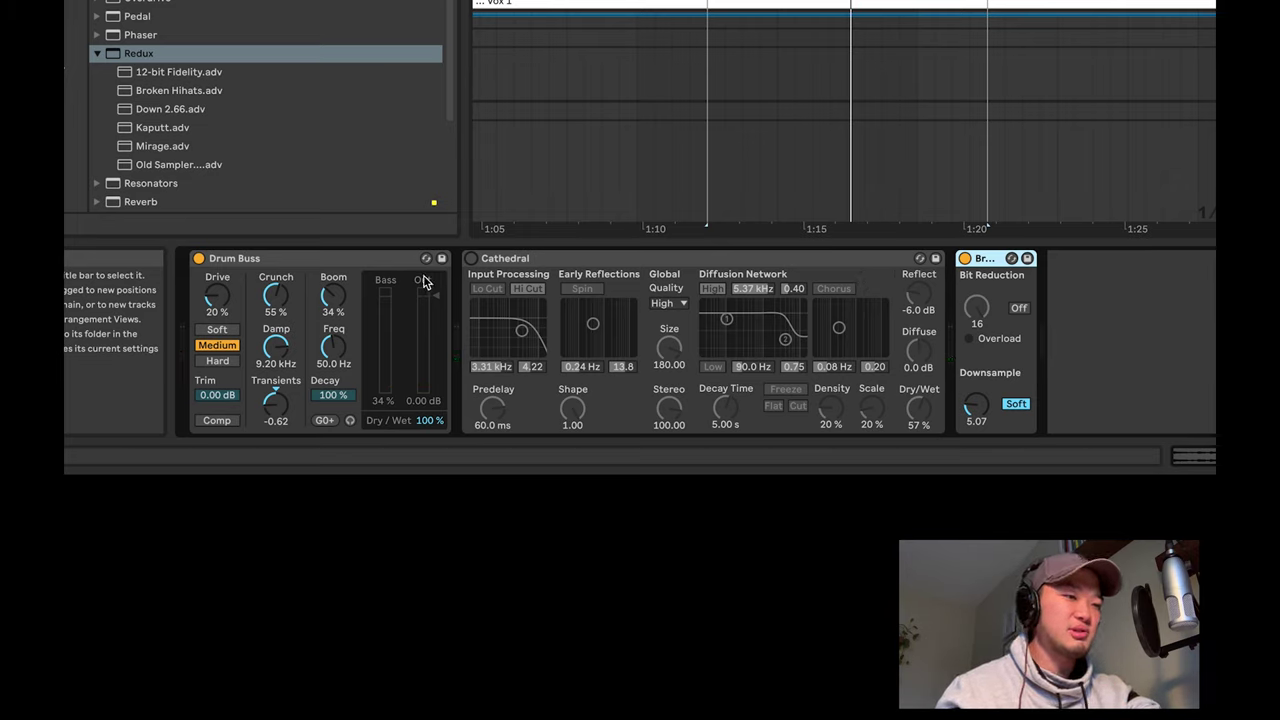
pyautogui.click(471, 258)
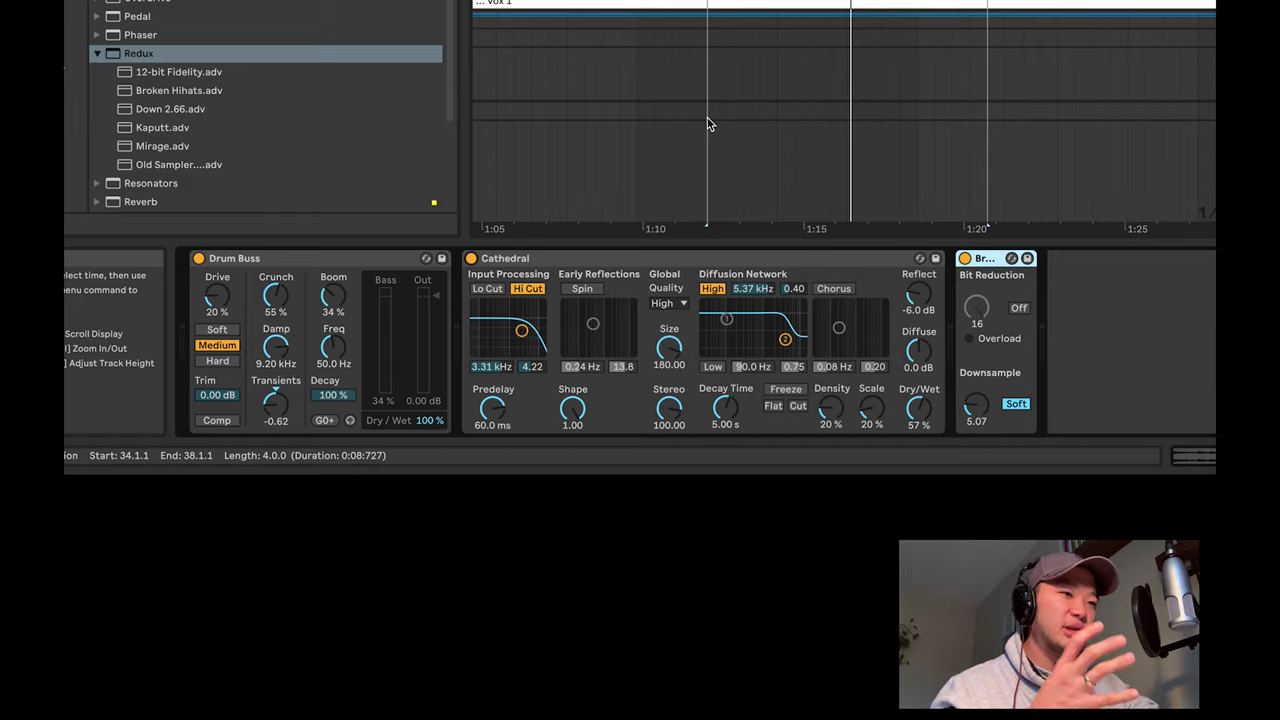
pyautogui.press('space')
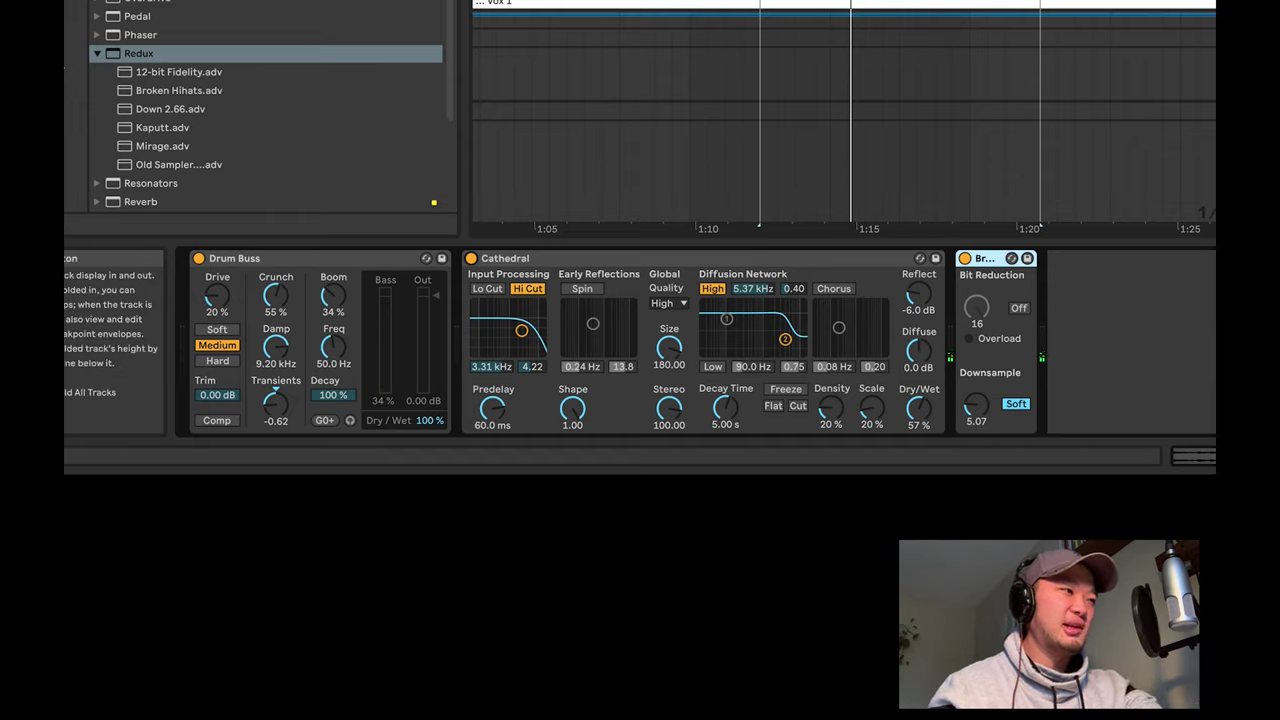
# Step: Audition the 4 Audio percussion track from Verse 2, examining band 2 of its EQ Eight and comparing with the EQ bypassed
pyautogui.scroll(2, 843, 120)
pyautogui.click(1040, 150)
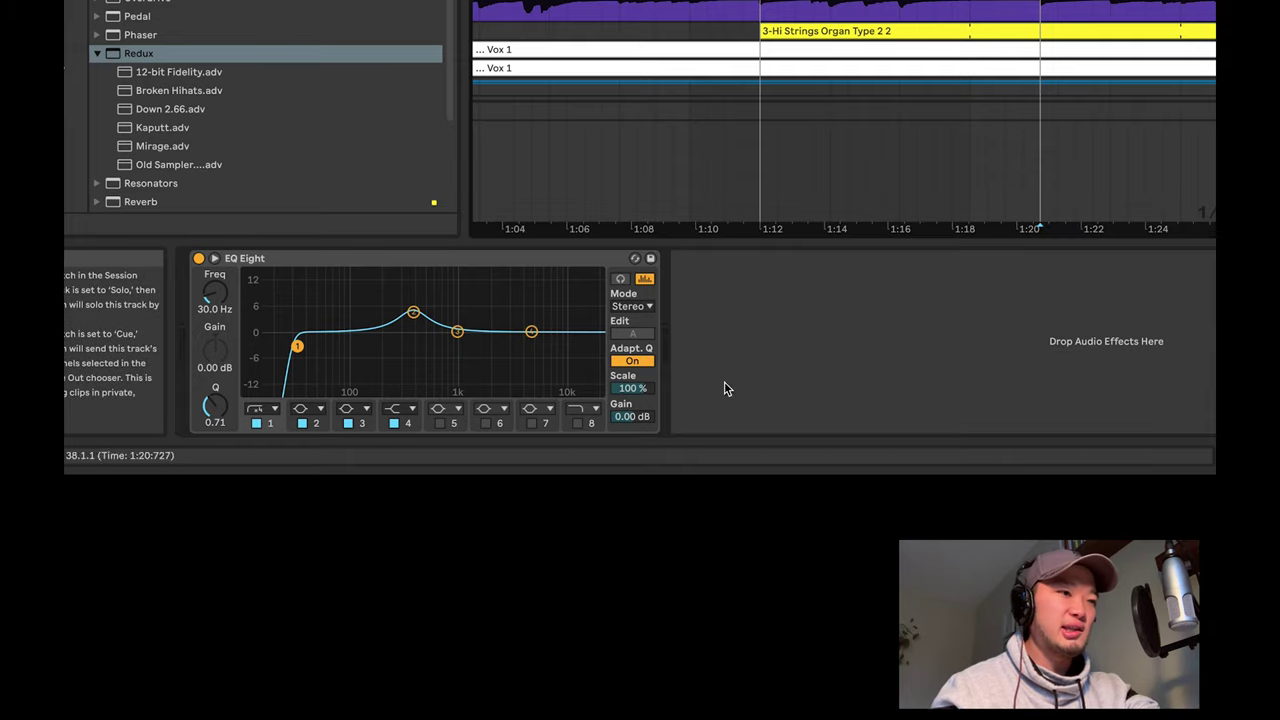
pyautogui.click(414, 316)
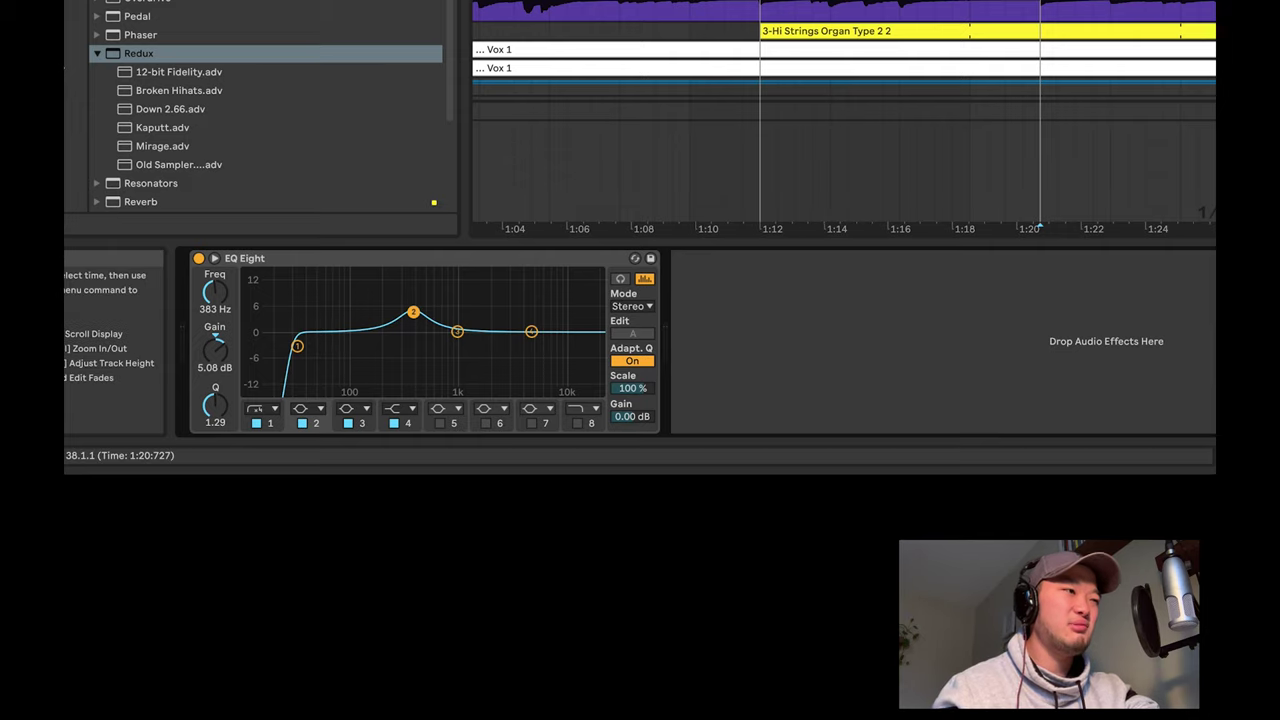
pyautogui.hscroll(5, 840, 130)
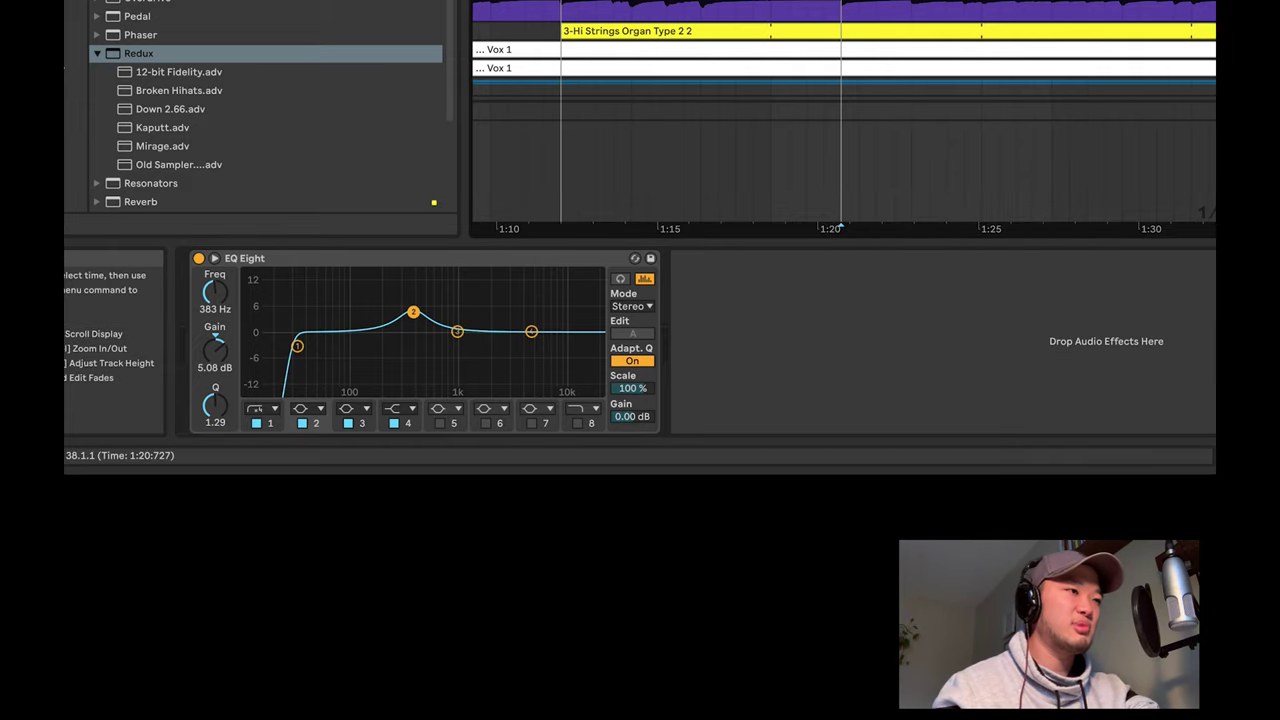
pyautogui.press('space')
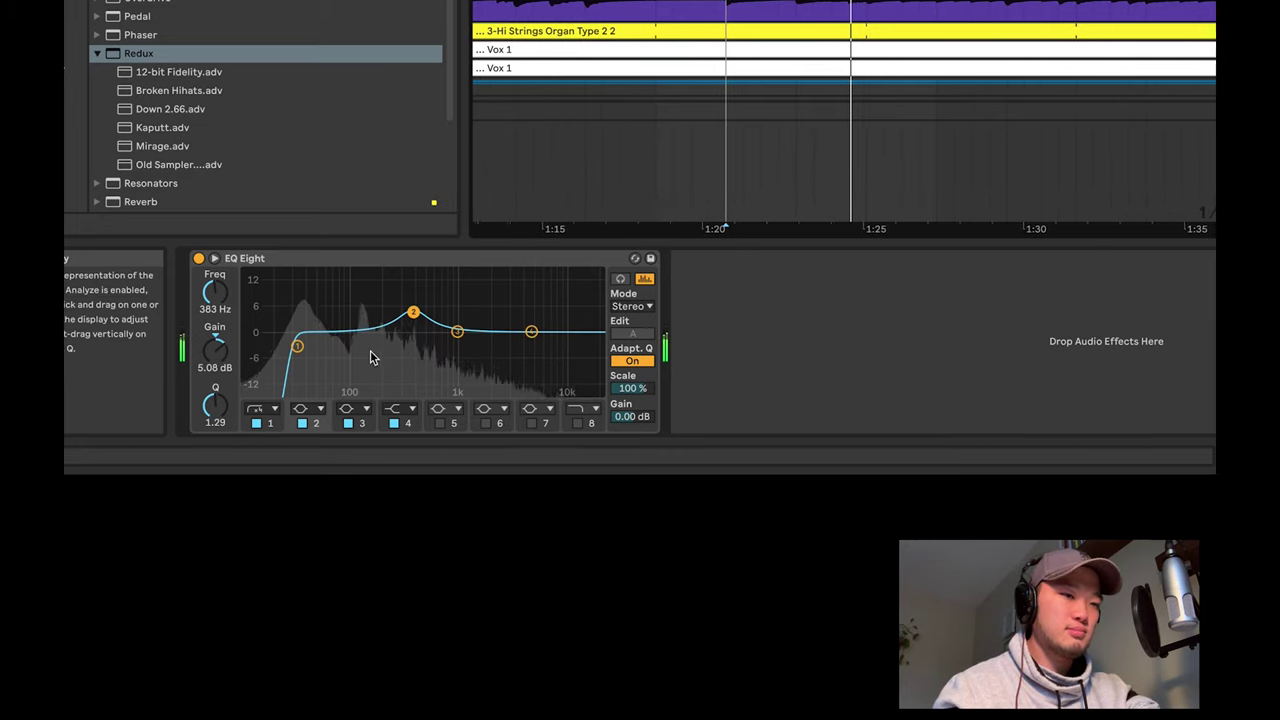
pyautogui.click(199, 259)
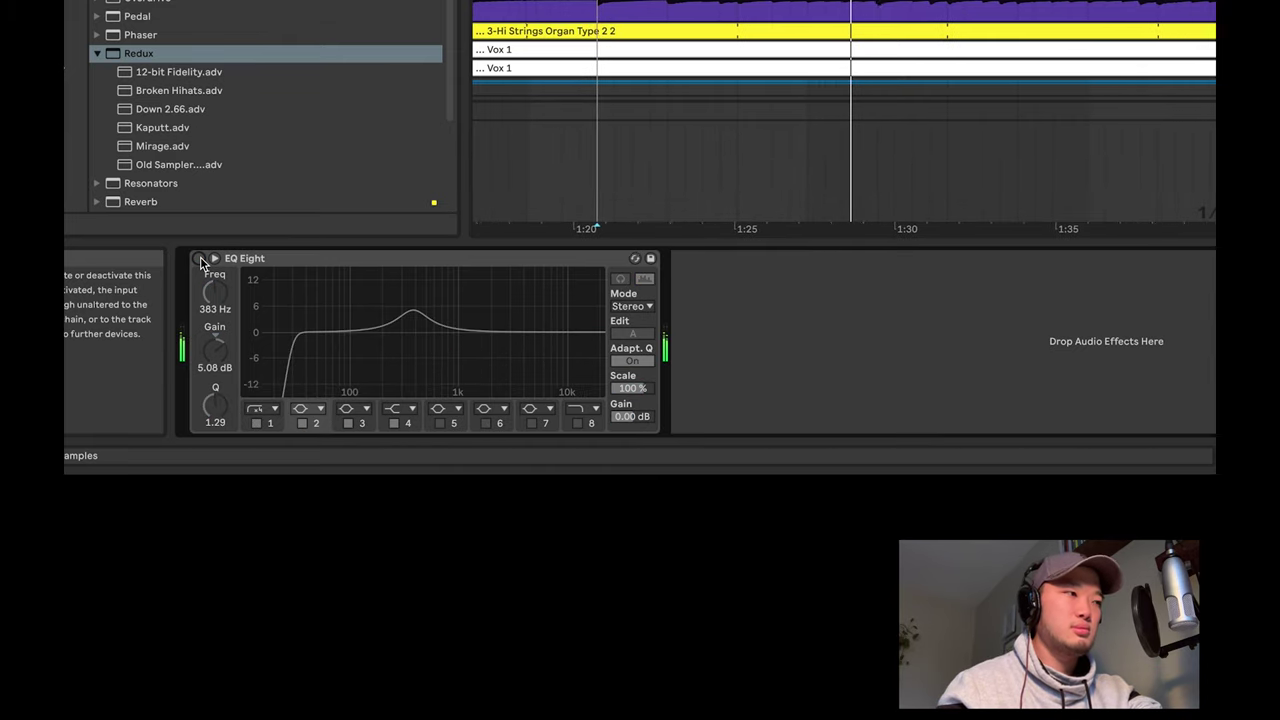
pyautogui.click(199, 259)
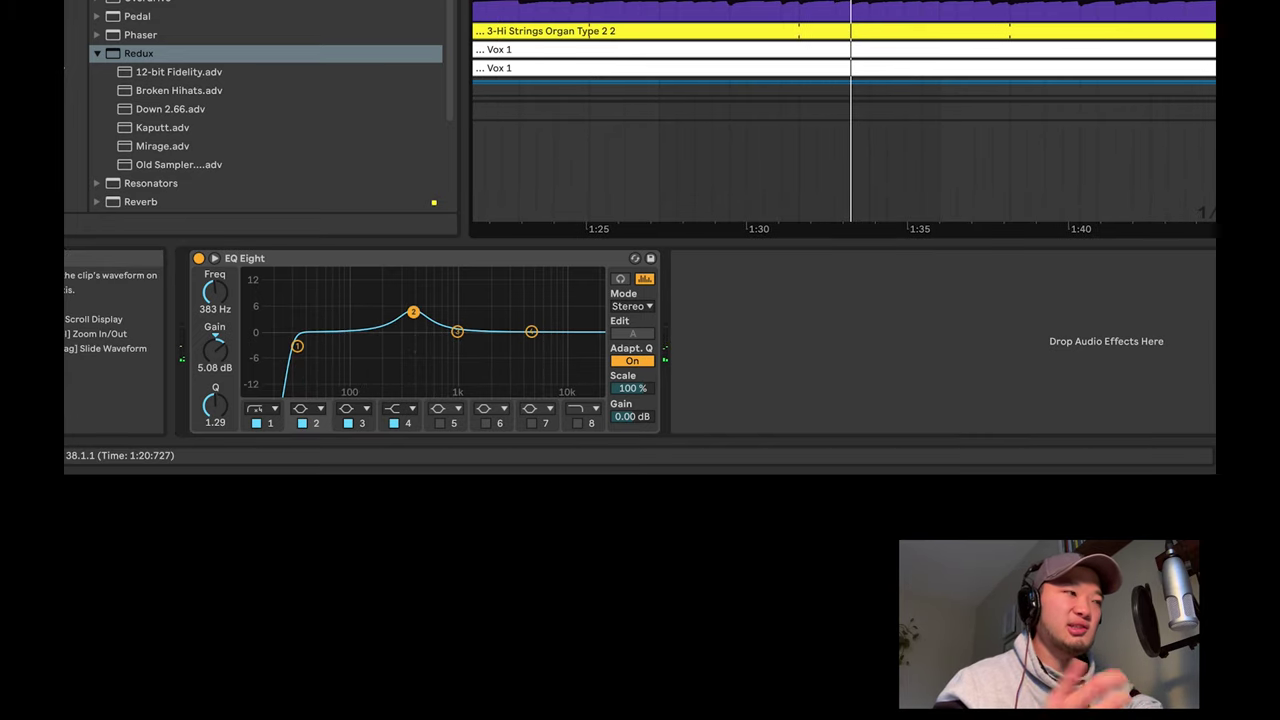
# Step: Fold the Percussion group, unfold the 6 Hi Strings O track, and play it soloed from Verse 2
pyautogui.press('Down')
pyautogui.press('Down')
pyautogui.press('Down')
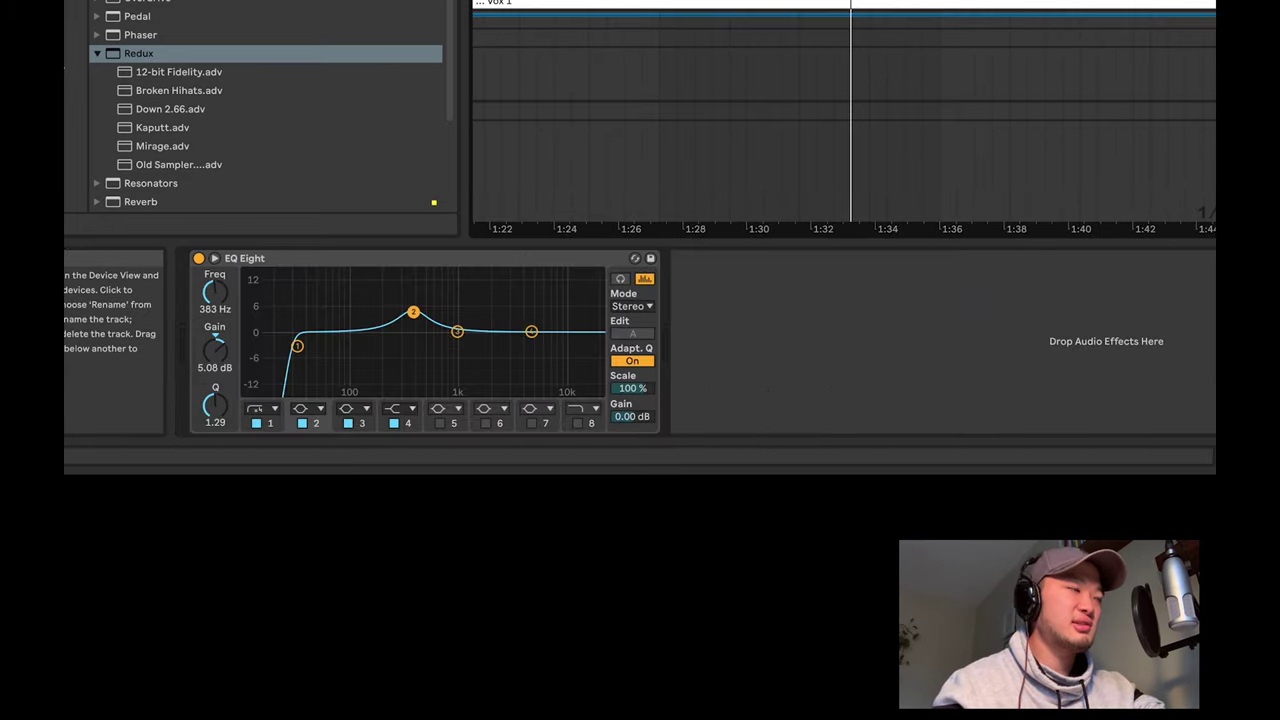
pyautogui.press('Down')
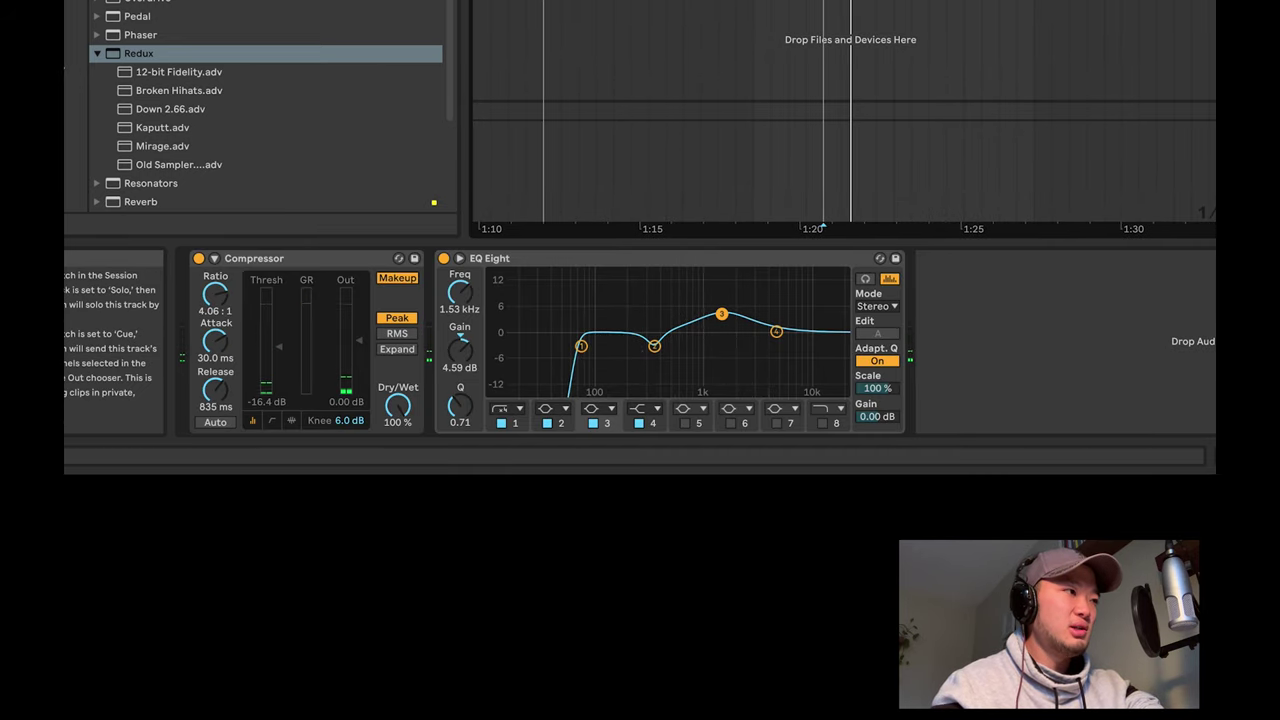
pyautogui.press('Down')
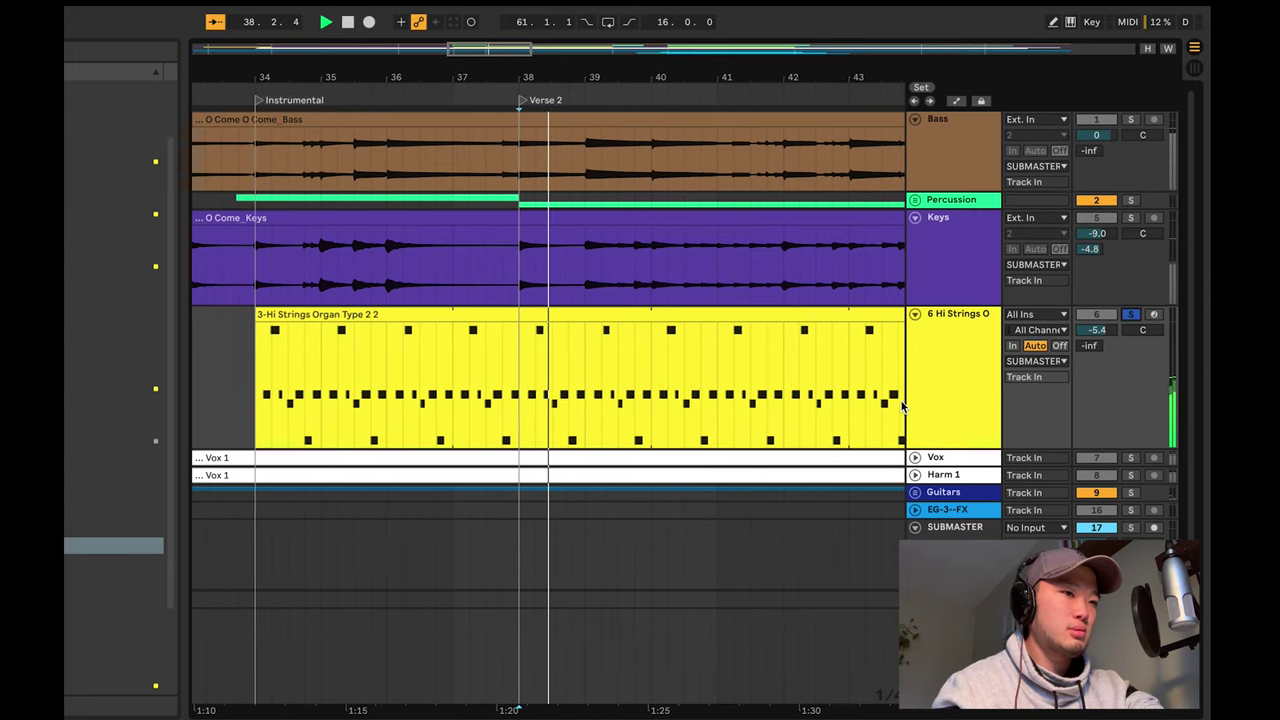
pyautogui.press('space')
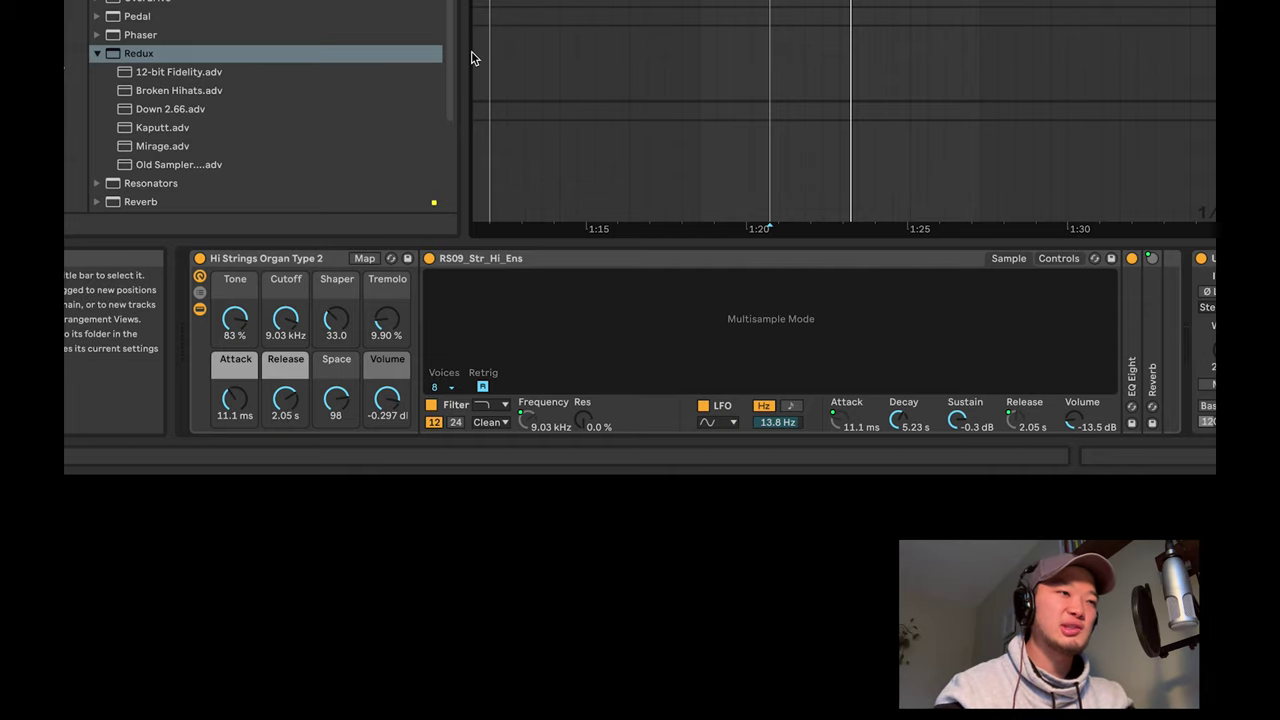
# Step: Compare the Intro with the Hi Strings track muted and active, and set the track's volume to -10.2 dB
pyautogui.moveTo(530, 13); pyautogui.dragTo(598, 0)
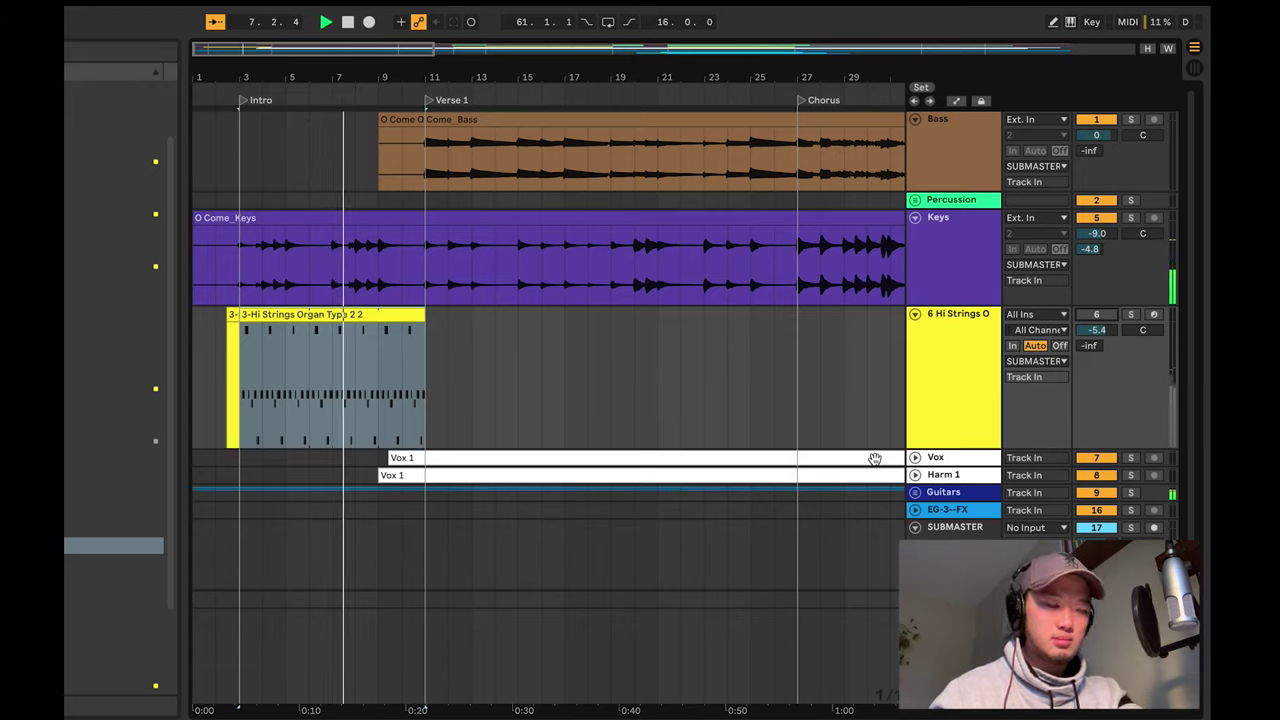
pyautogui.press('space')
pyautogui.click(1100, 316)
pyautogui.press('space')
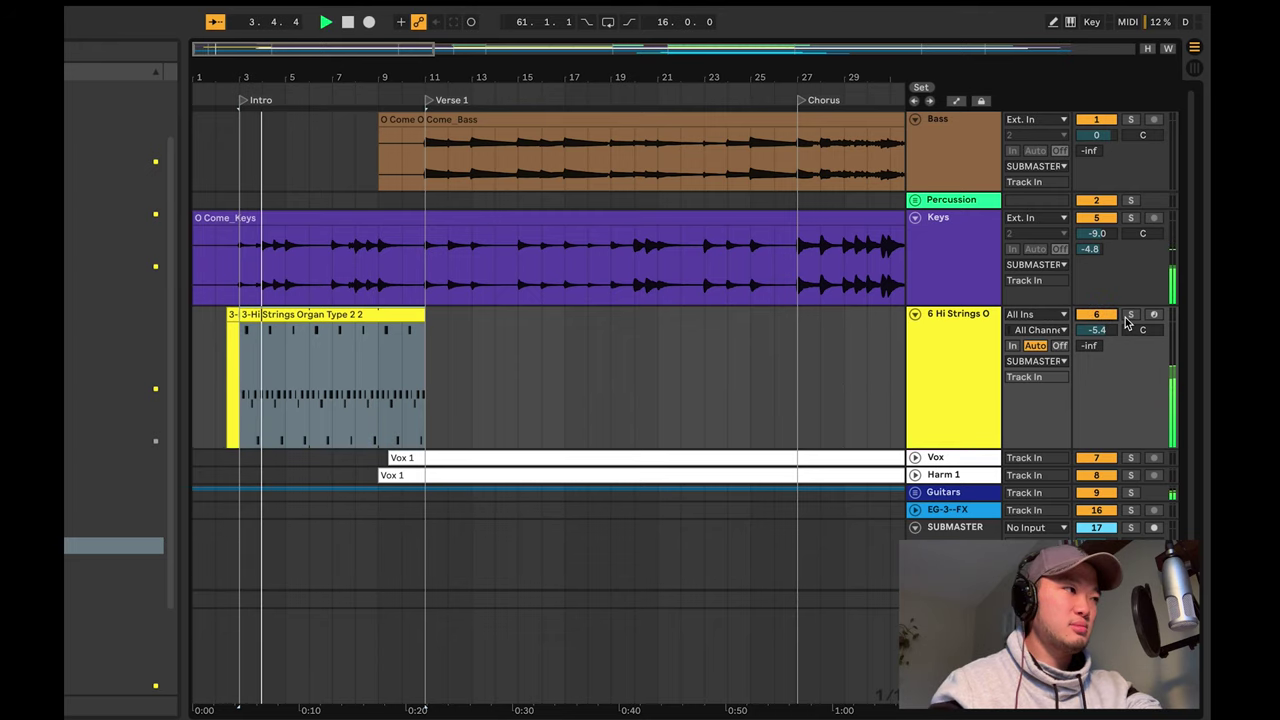
pyautogui.moveTo(1097, 330); pyautogui.dragTo(1097, 334)
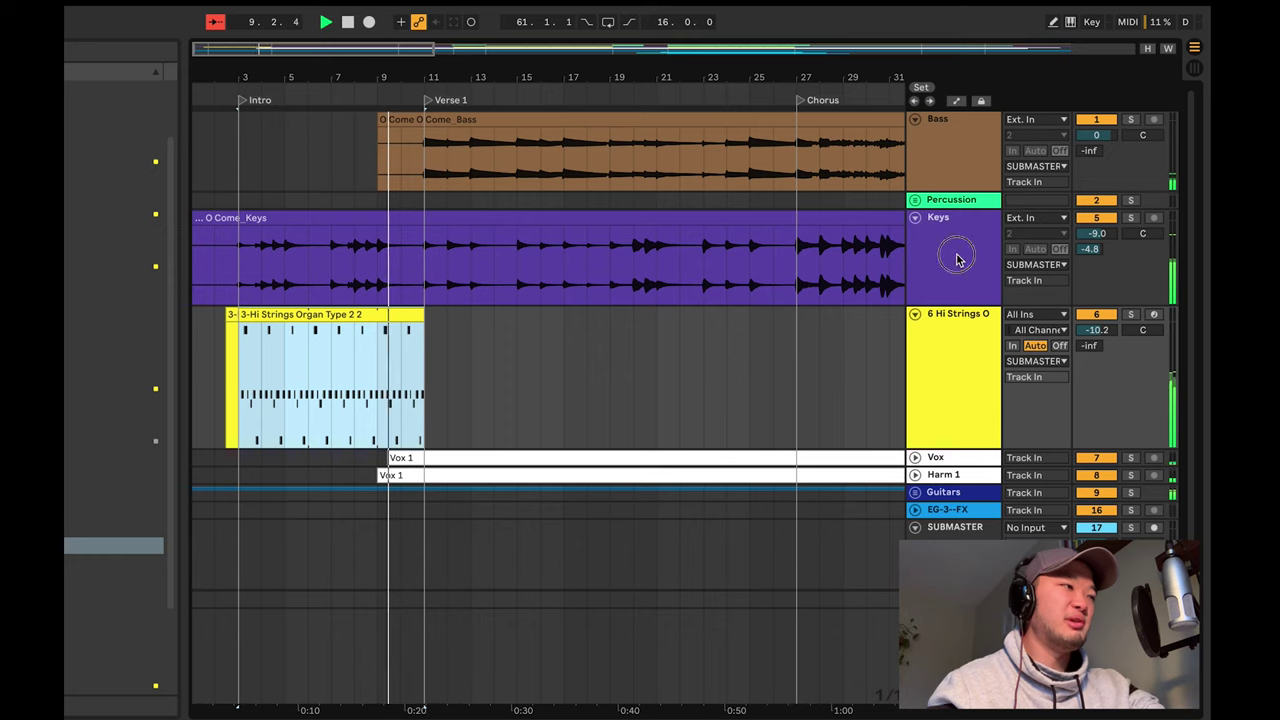
# Step: Fold the Keys and Hi Strings tracks, unfold the Vox track, and solo it
pyautogui.click(914, 217)
pyautogui.click(914, 234)
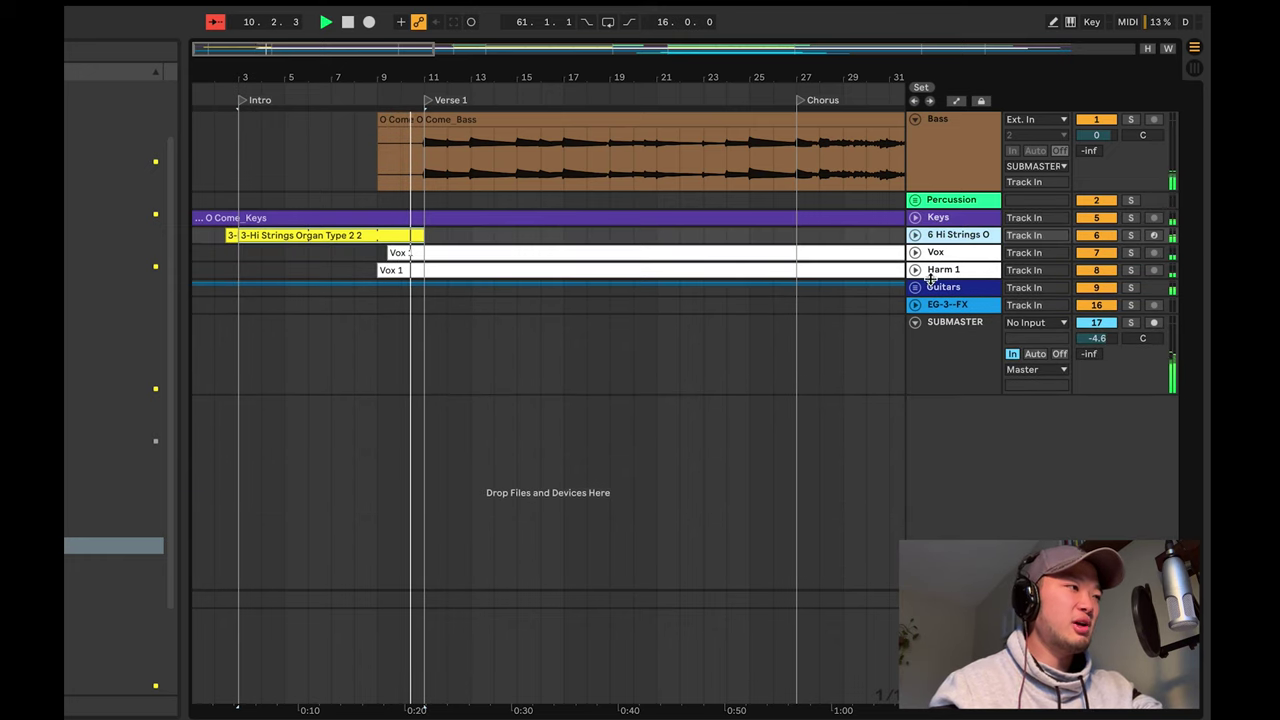
pyautogui.click(915, 252)
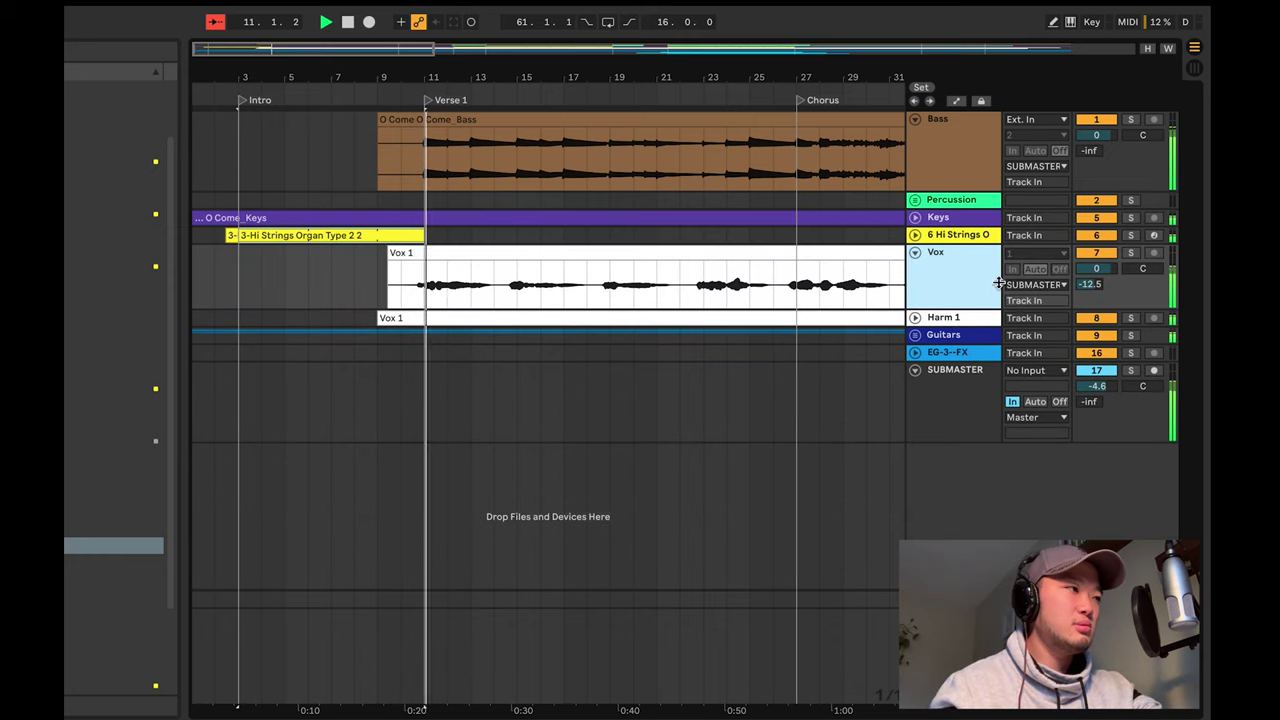
pyautogui.click(1131, 252)
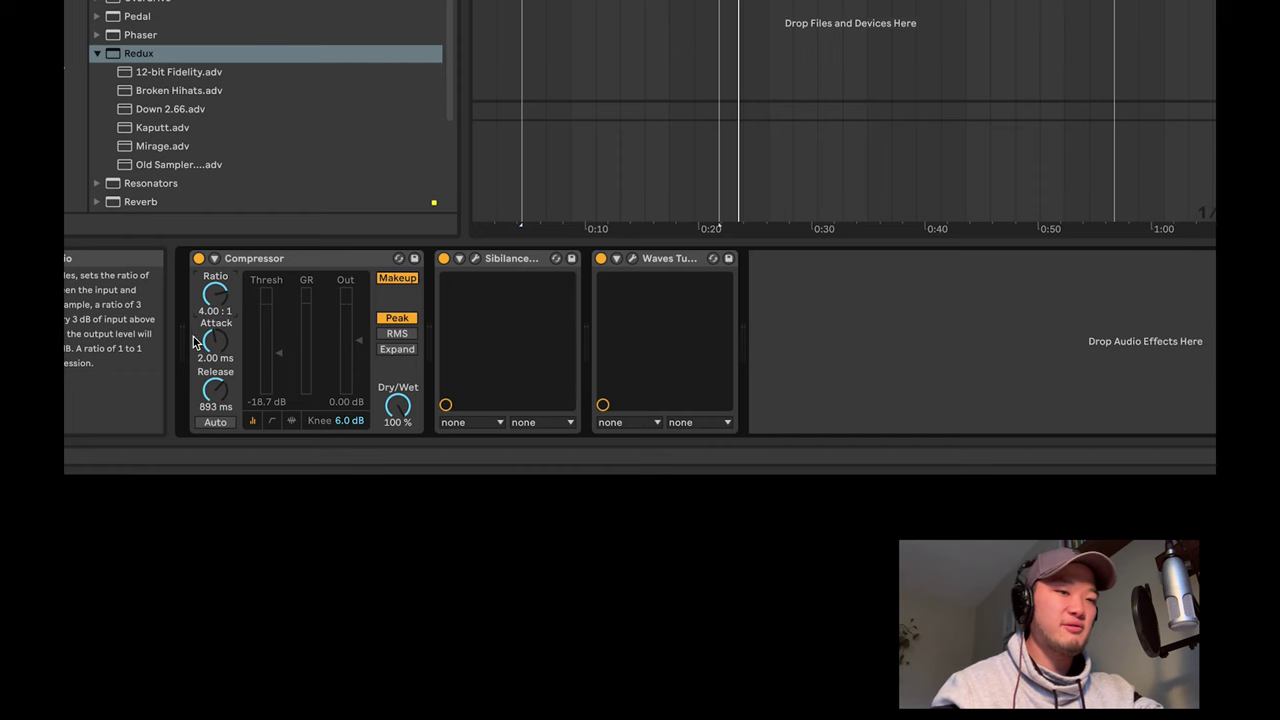
# Step: Examine the Vox track's Compressor settings and the Sibilance and Waves Tune plug-in windows
pyautogui.click(474, 260)
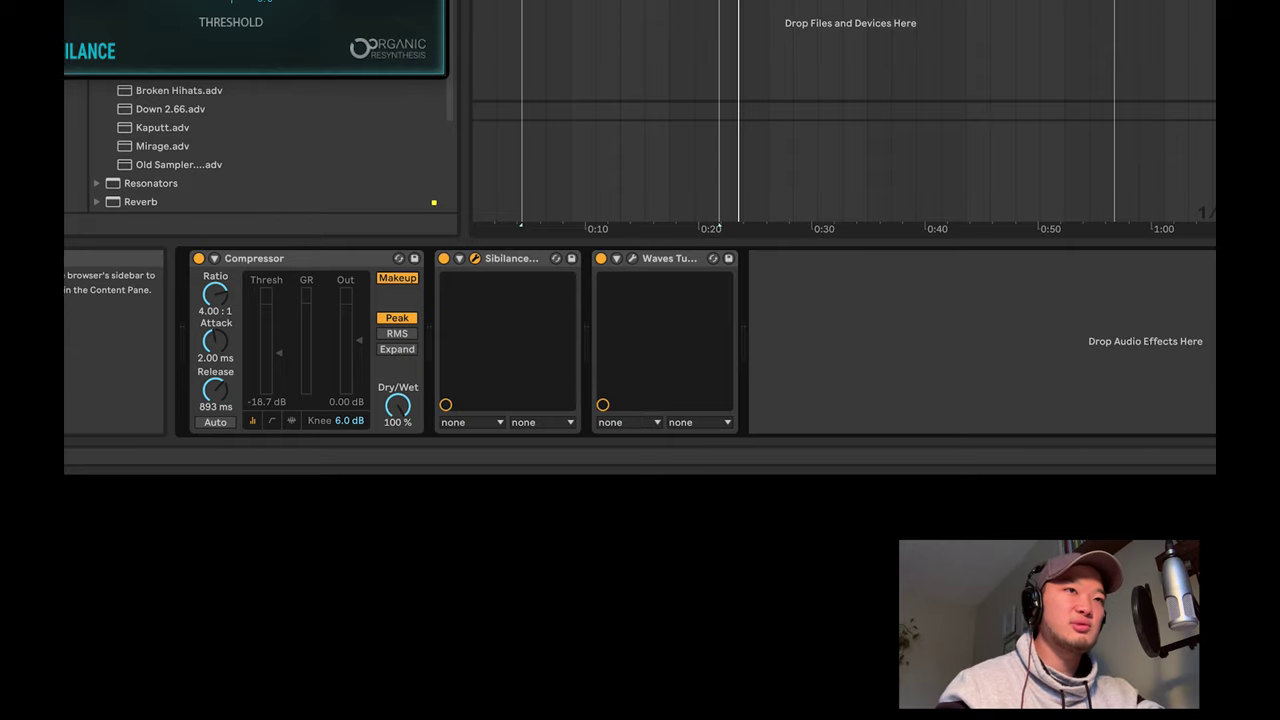
pyautogui.click(474, 258)
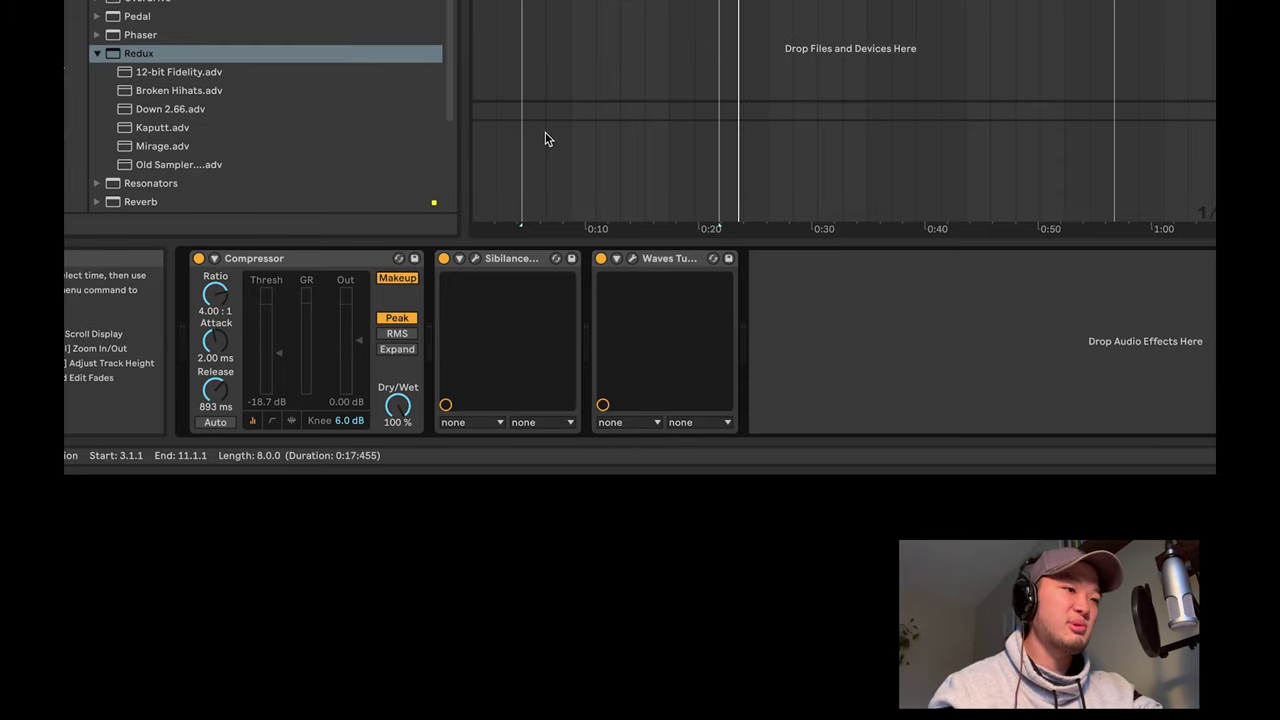
pyautogui.click(630, 258)
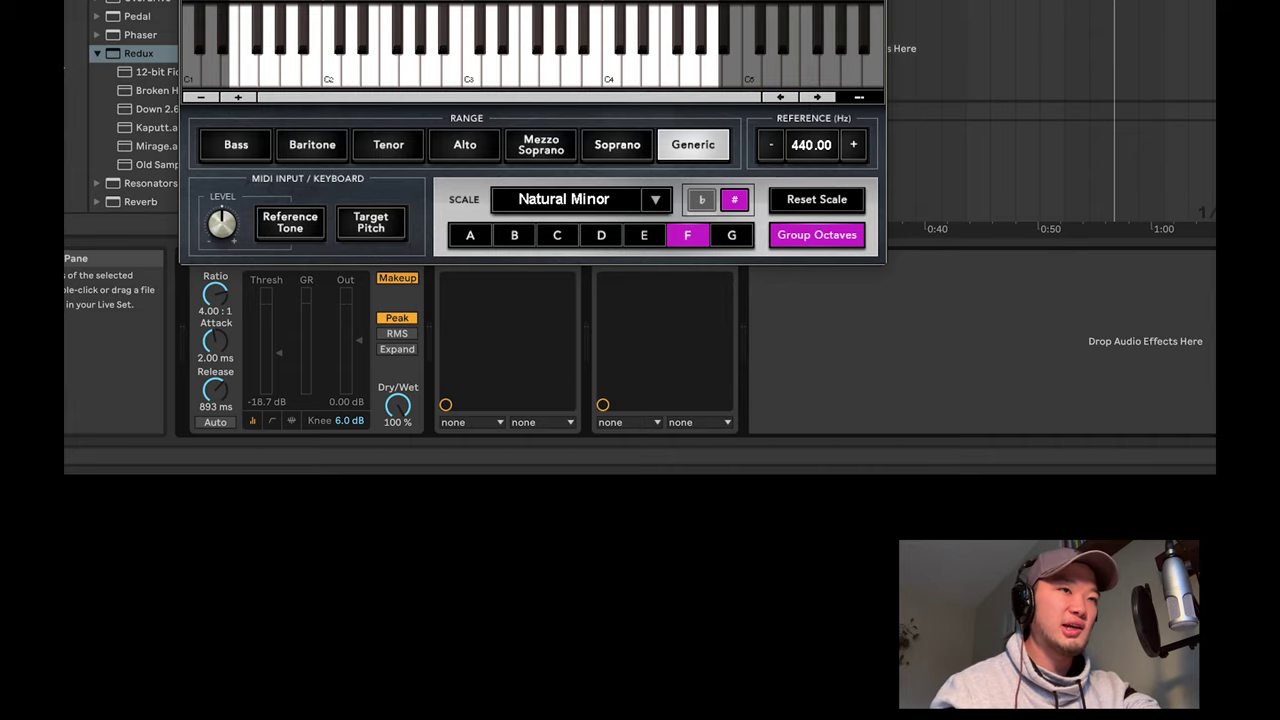
# Step: Hide the plug-in windows, play the soloed Vox track, and compare its effects with those on the Harm 1 track
pyautogui.hotkey('ctrl', 'alt', 'p')
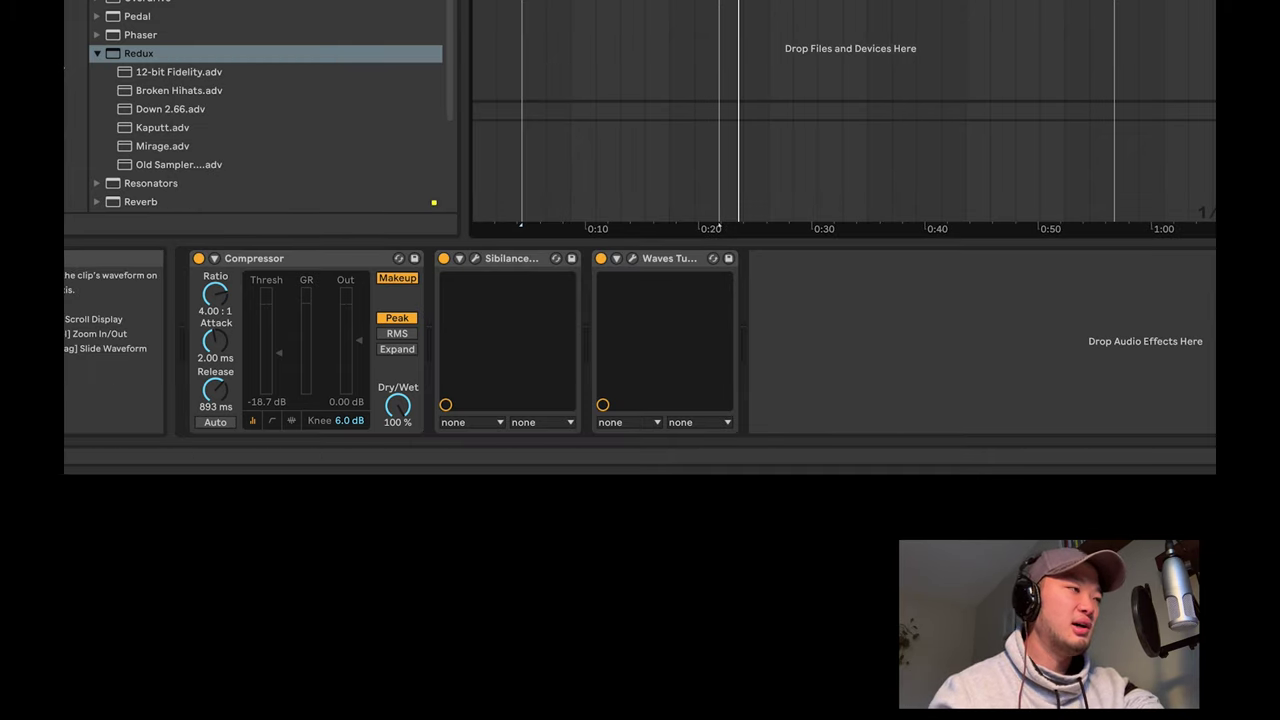
pyautogui.press('space')
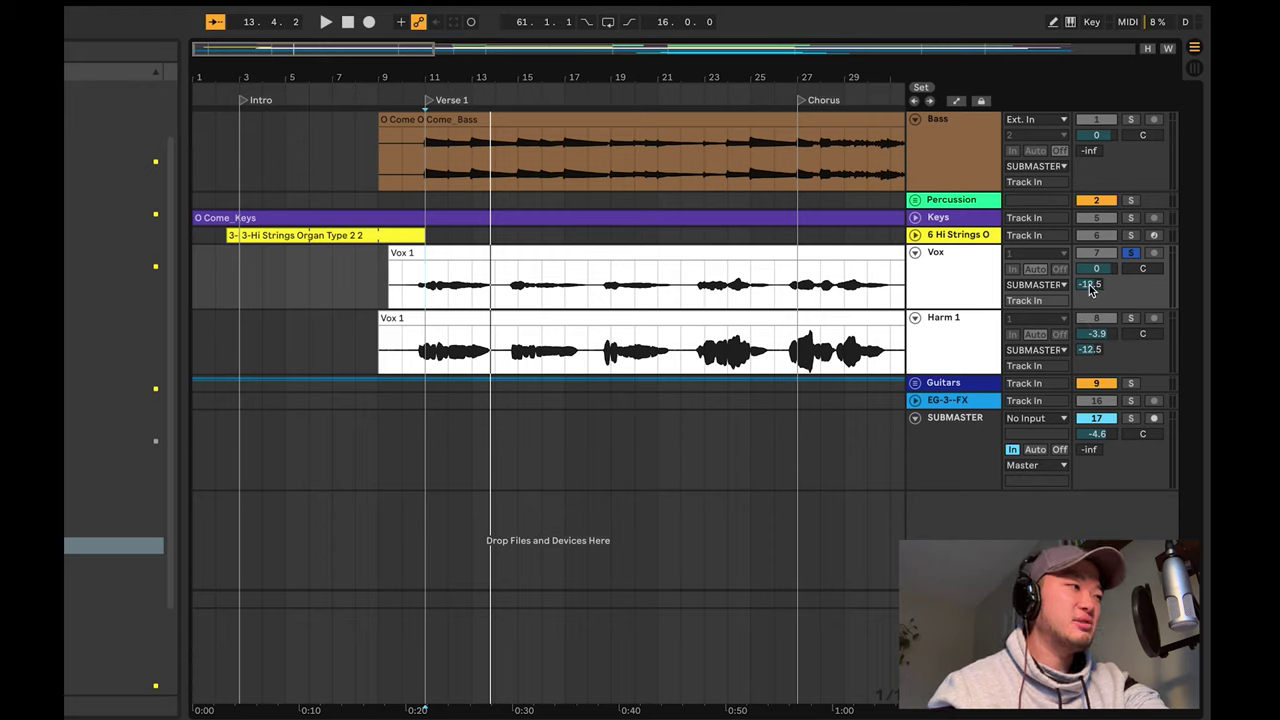
pyautogui.click(944, 328)
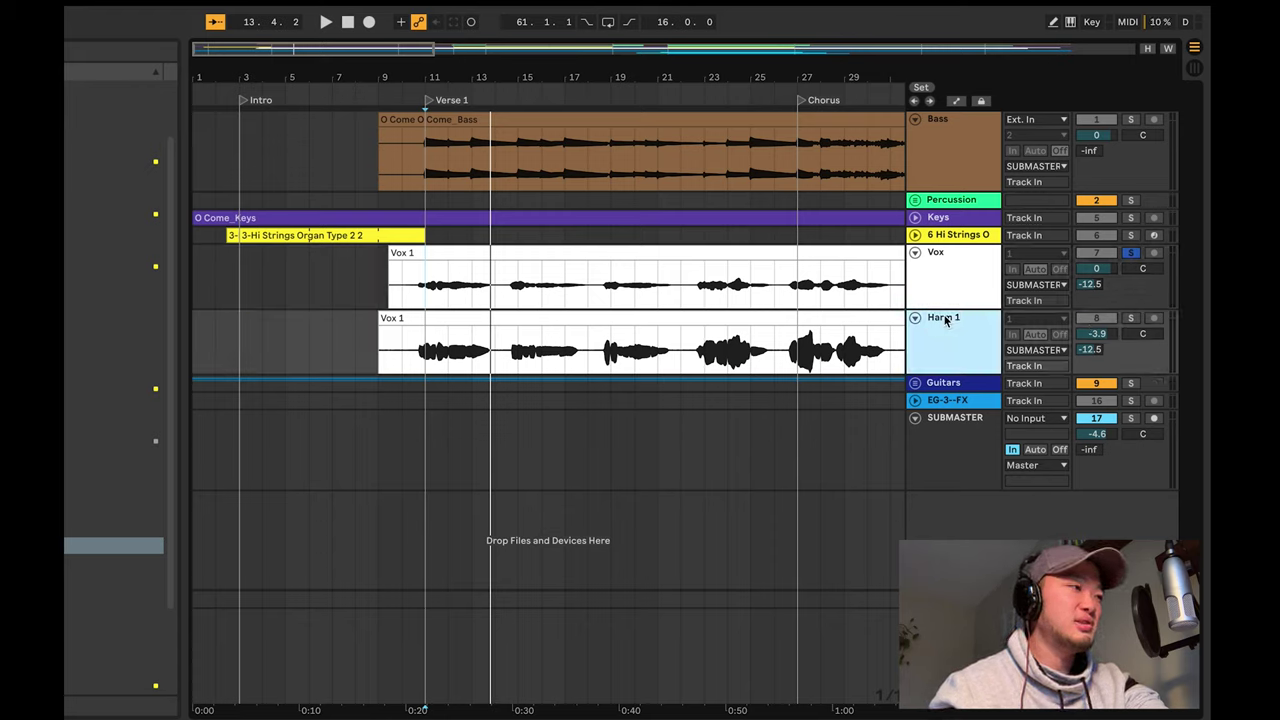
pyautogui.click(942, 276)
pyautogui.click(942, 334)
pyautogui.click(941, 290)
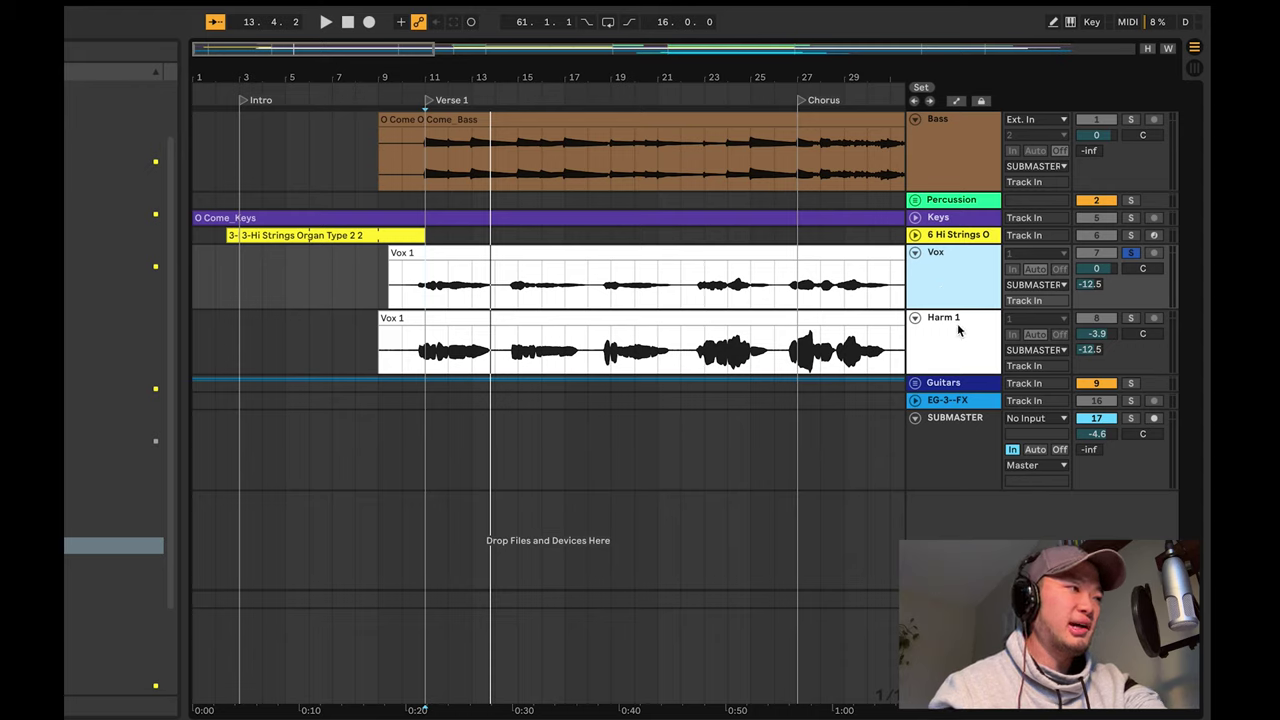
# Step: Solo the Harm 1 track in place of Vox and play it from Verse 1
pyautogui.click(958, 330)
pyautogui.click(1130, 318)
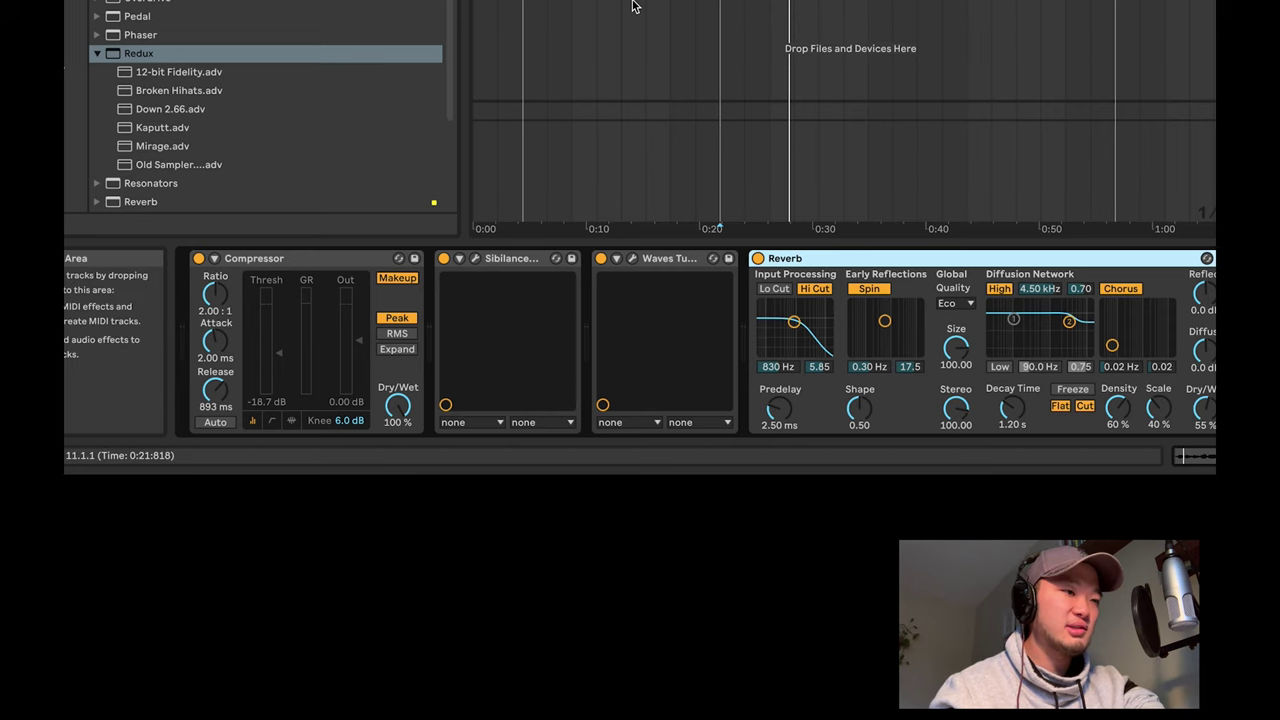
pyautogui.press('space')
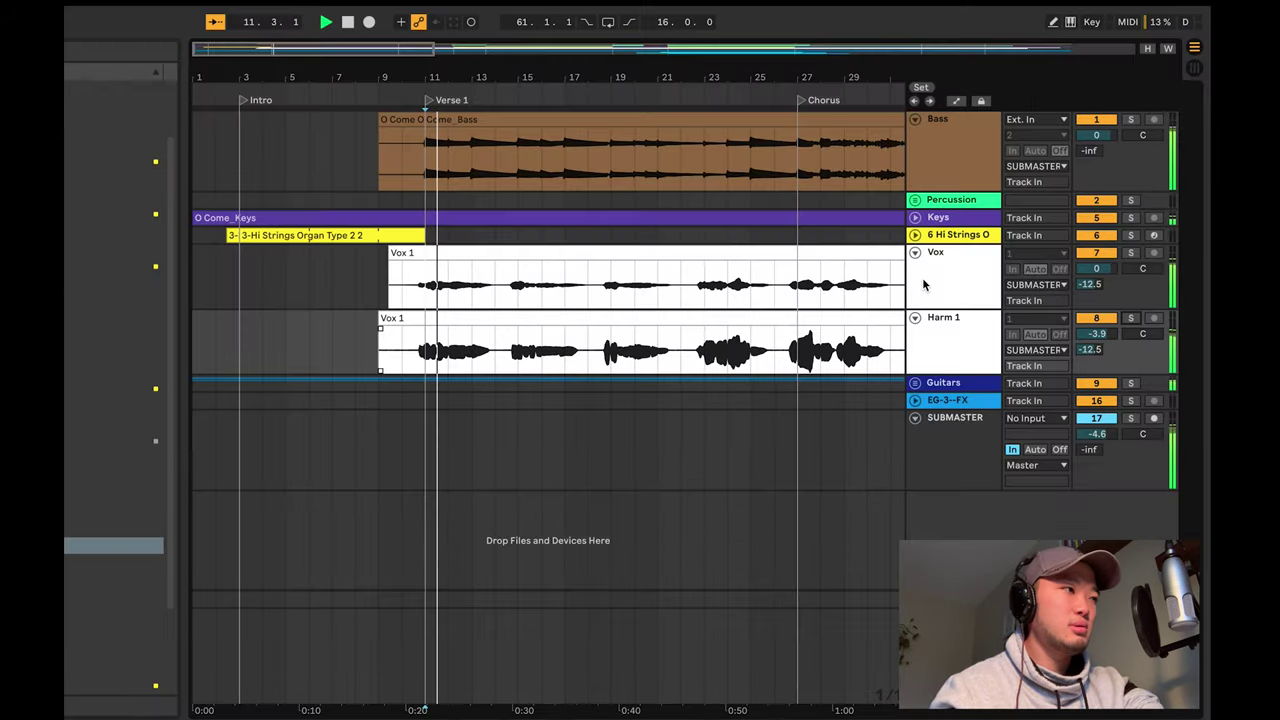
# Step: Play Vox and Harm 1 soloed together from Verse 1, add Keys to the solo, and clear all solos after stopping
pyautogui.press('space')
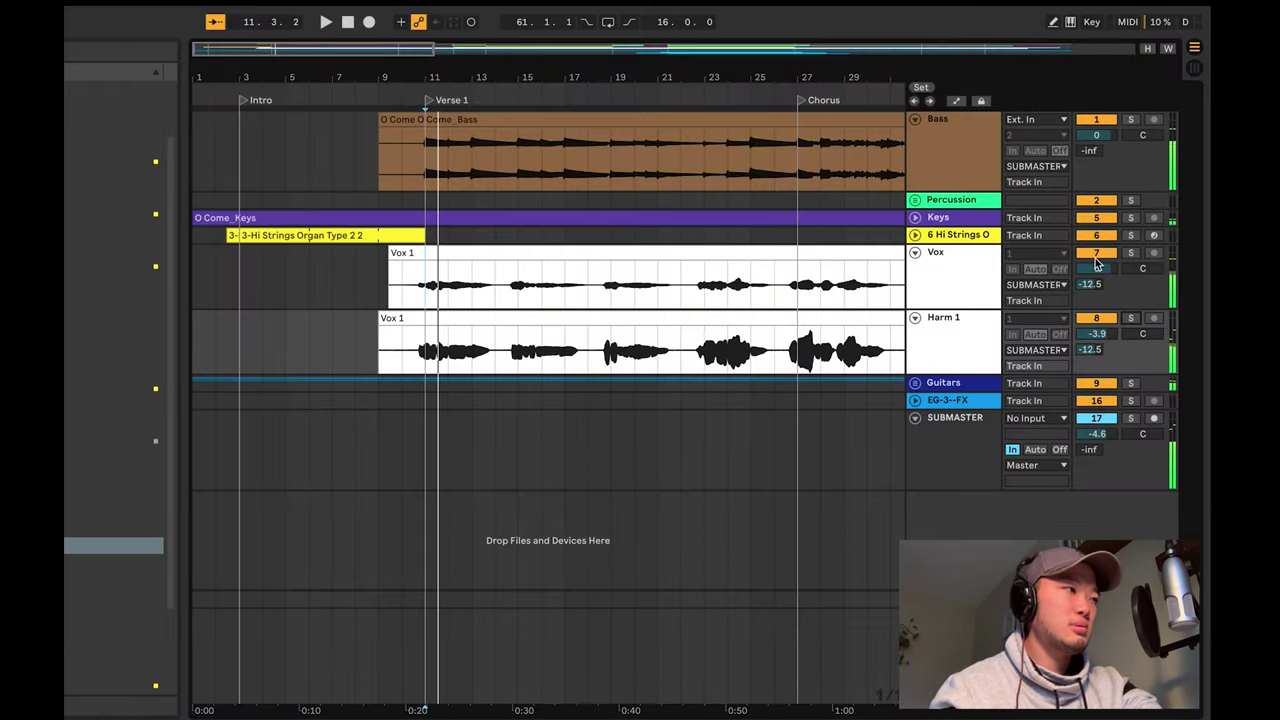
pyautogui.click(1129, 254)
pyautogui.press('space')
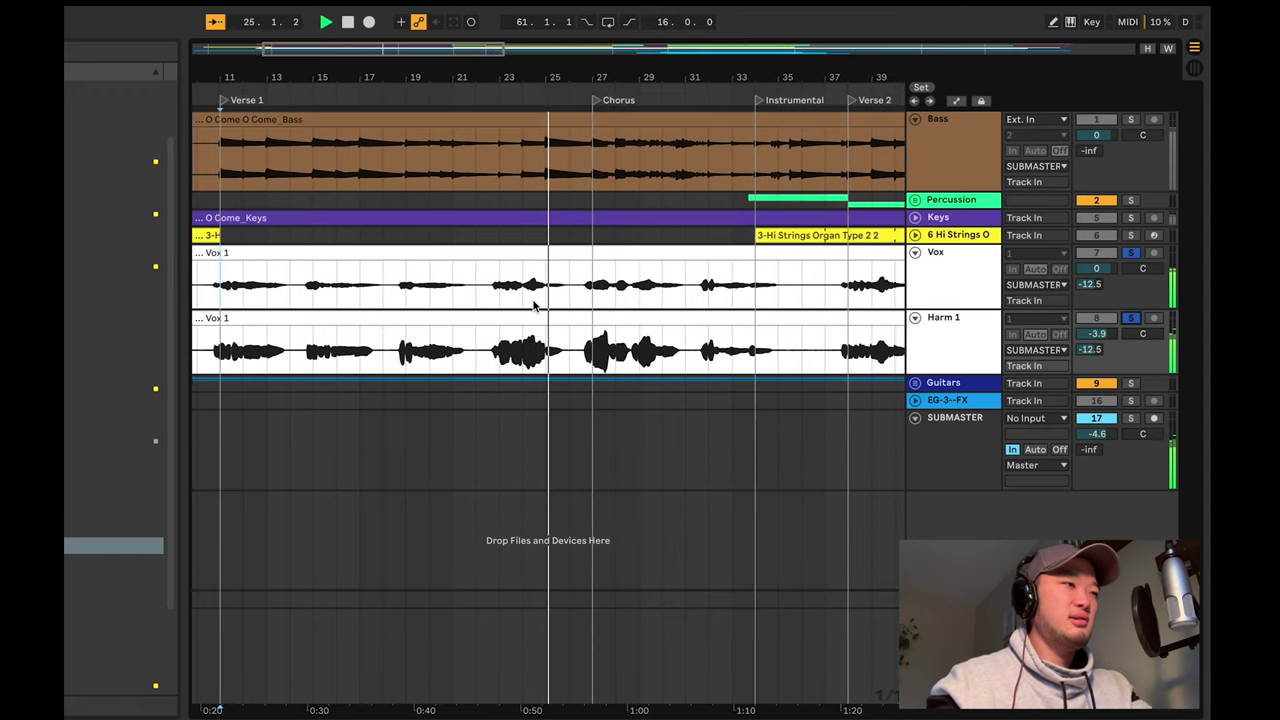
pyautogui.click(1130, 218)
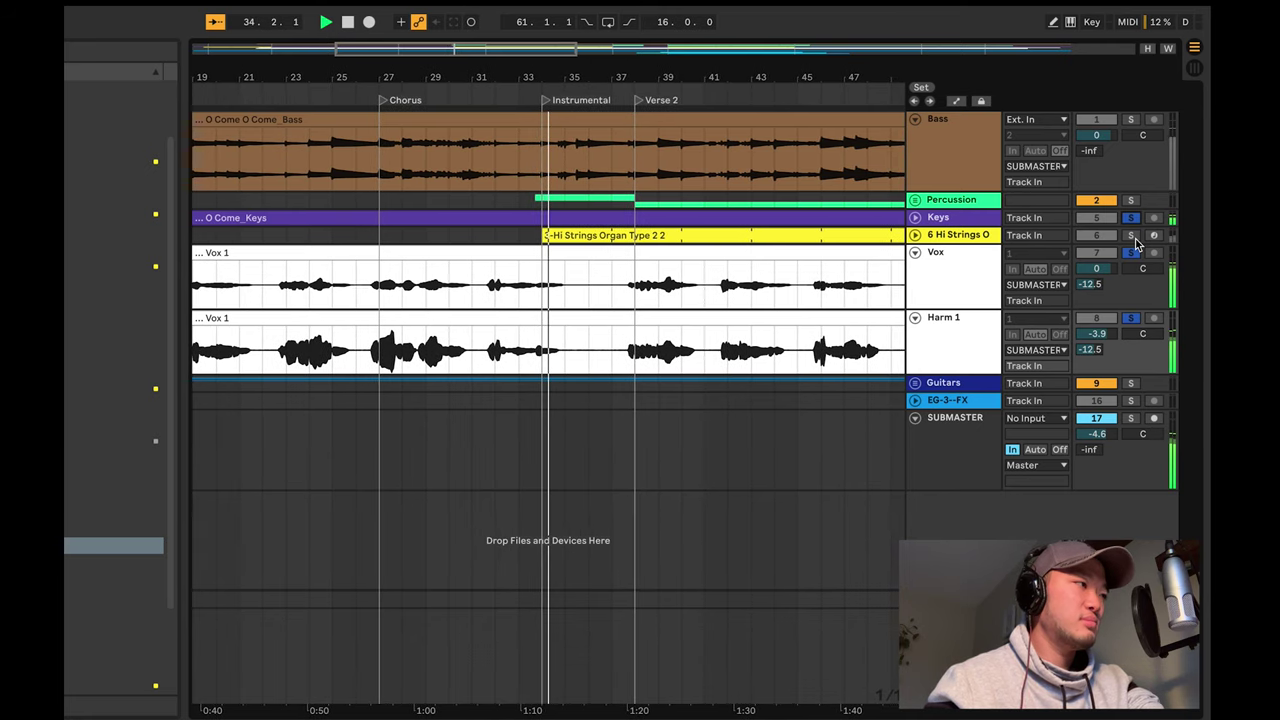
pyautogui.press('space')
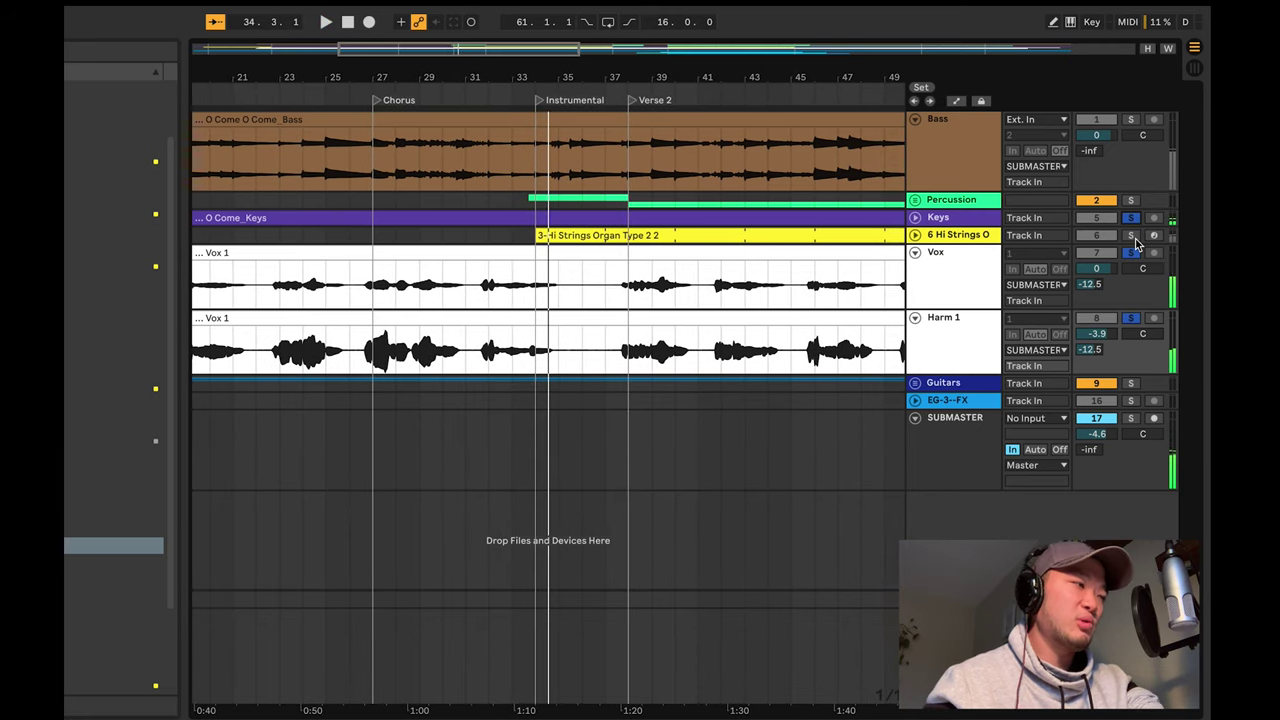
pyautogui.click(1133, 318)
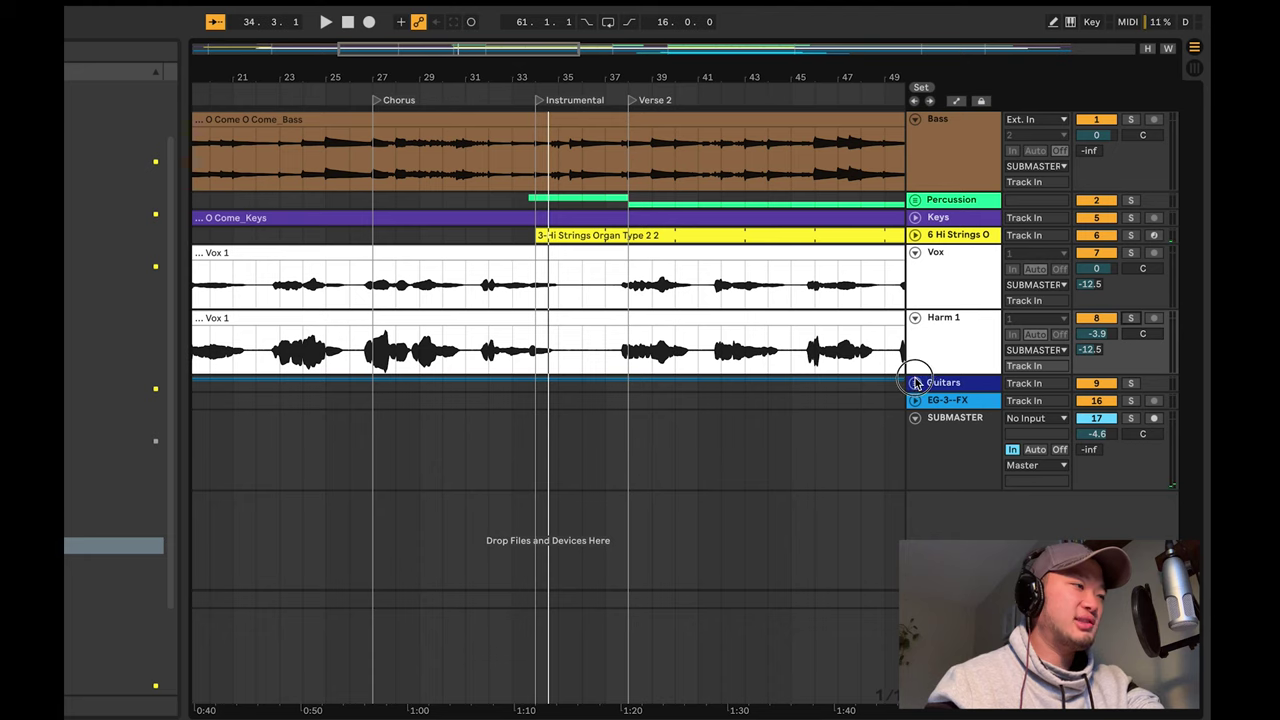
# Step: Unfold the Guitars and EG-1 groups, and play the EG-1 guitar track soloed from the Intro
pyautogui.click(916, 383)
pyautogui.hscroll(-10, 526, 397)
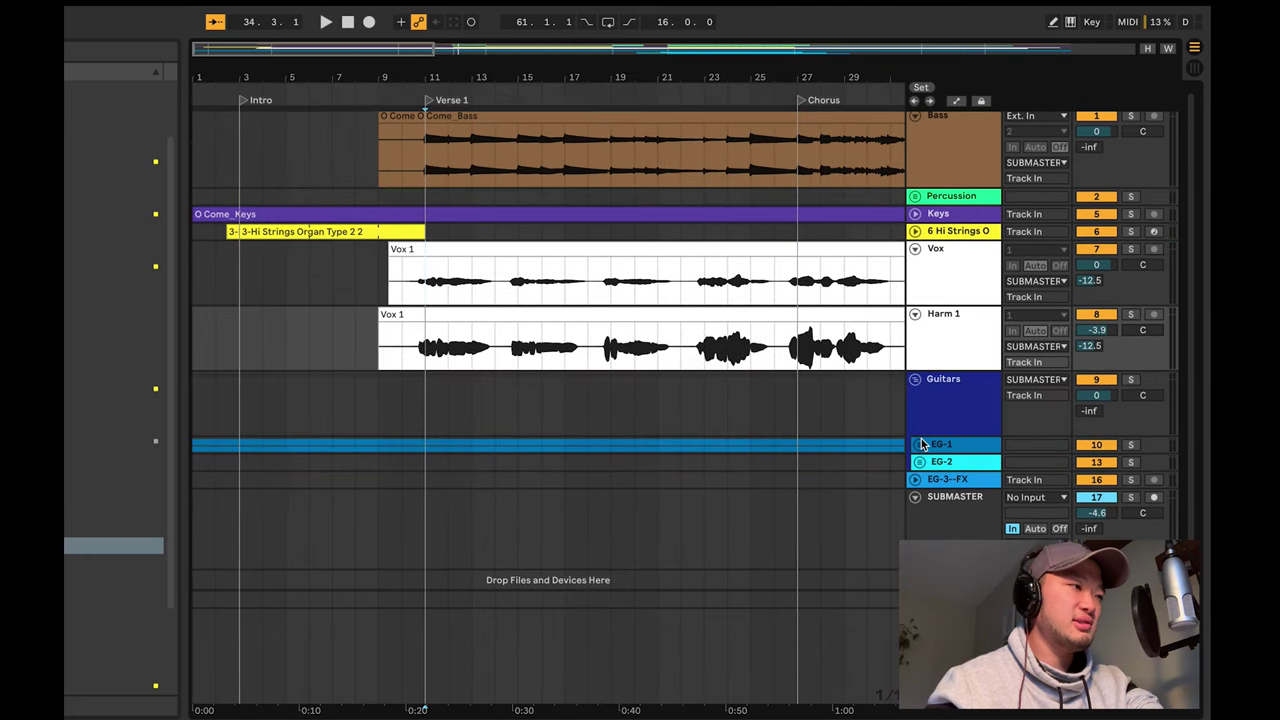
pyautogui.click(921, 444)
pyautogui.scroll(-2, 774, 463)
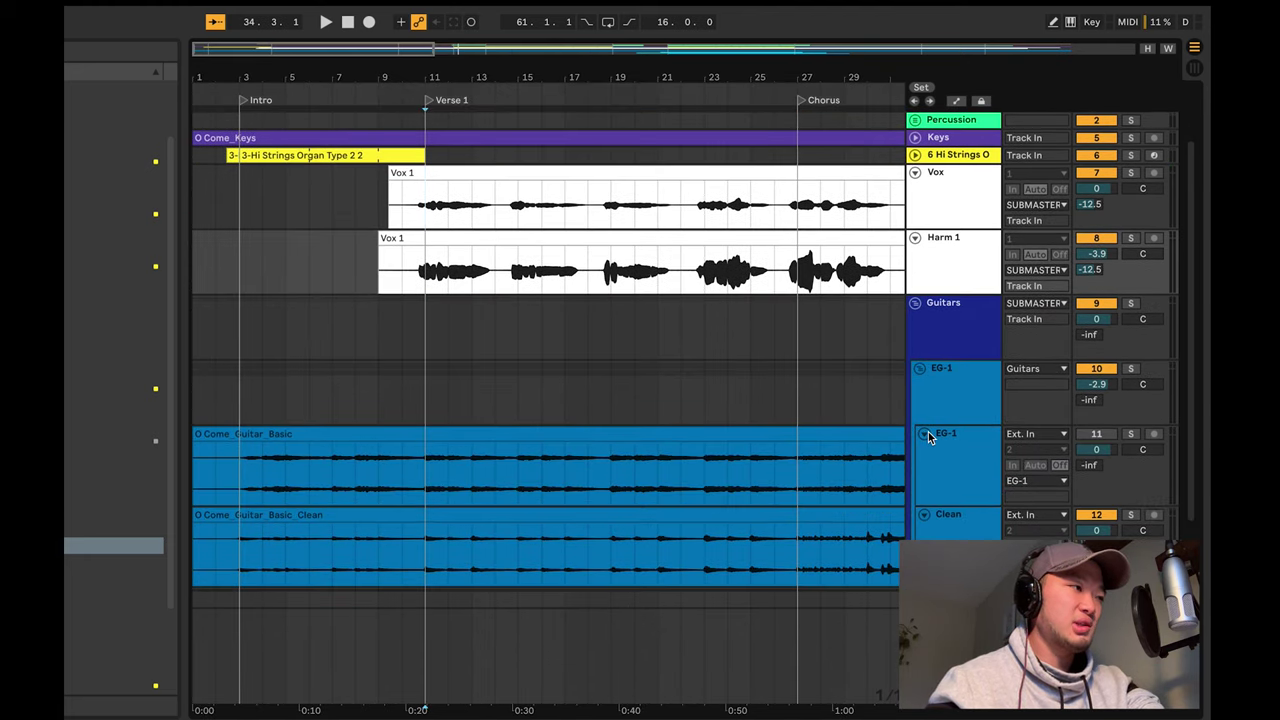
pyautogui.click(1131, 434)
pyautogui.click(243, 477)
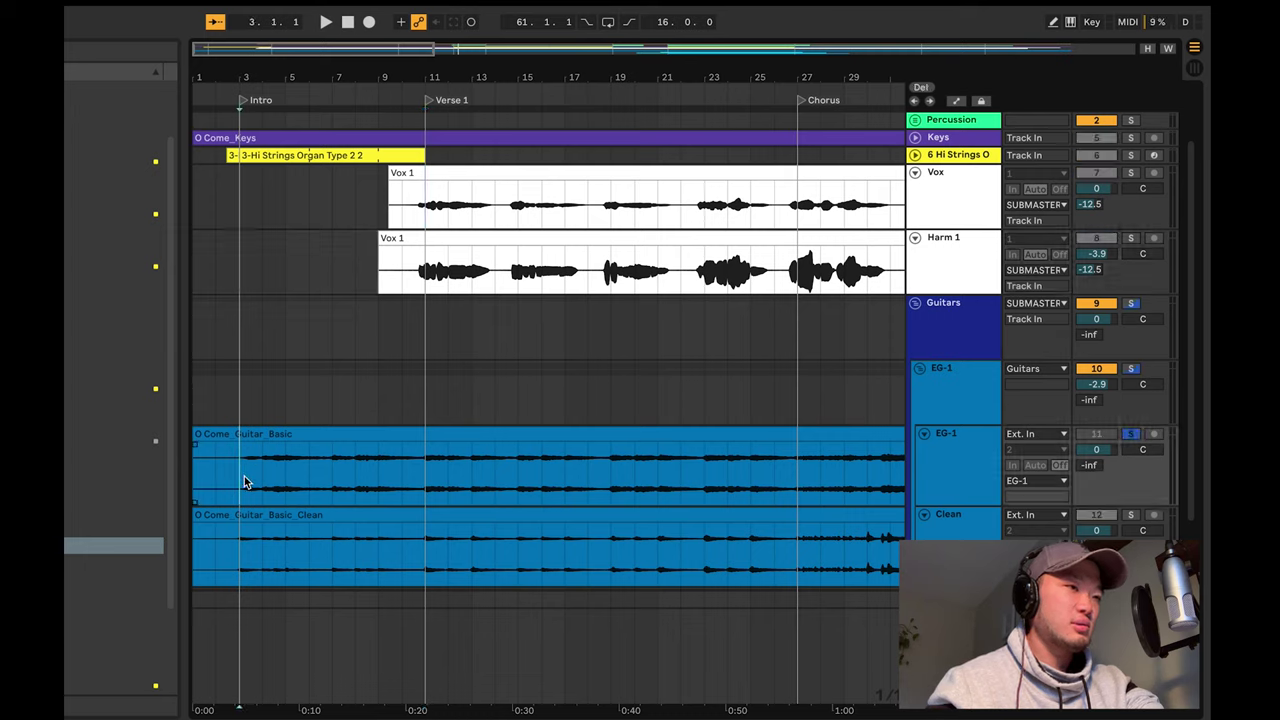
pyautogui.press('space')
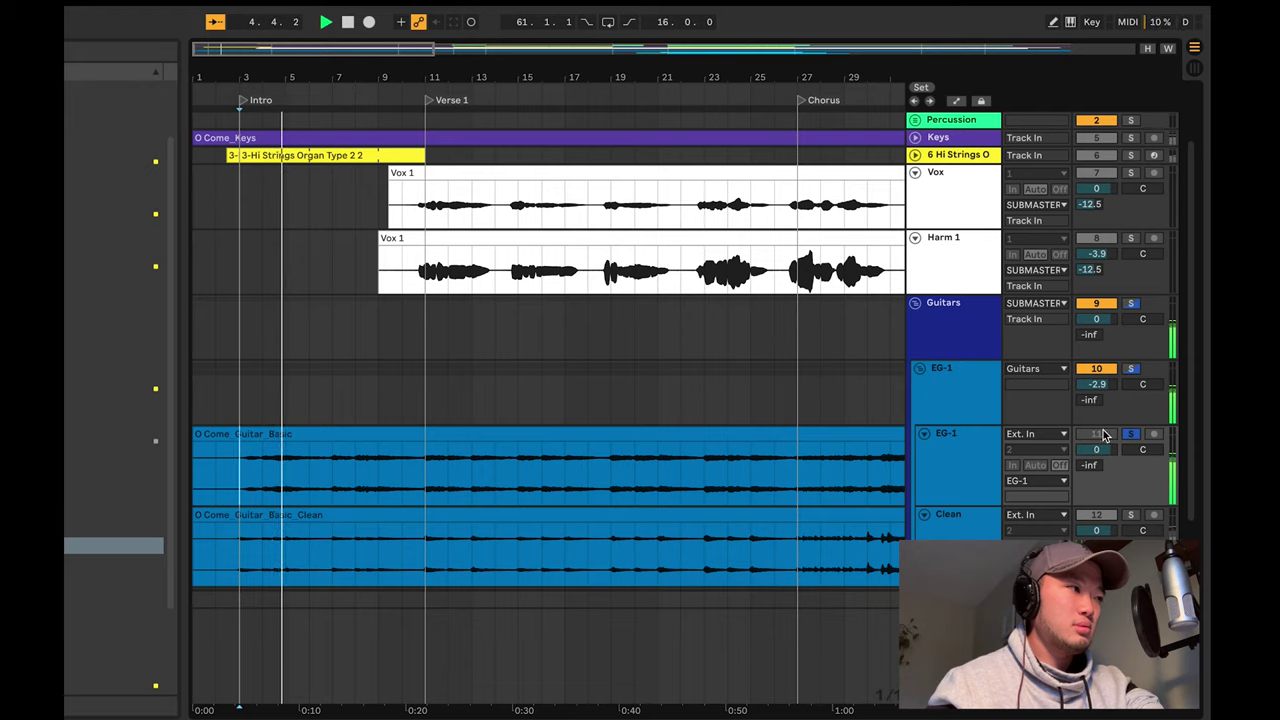
# Step: Look through the effects of the EG-1 group, the Clean track and the EG-1 track during playback
pyautogui.click(968, 383)
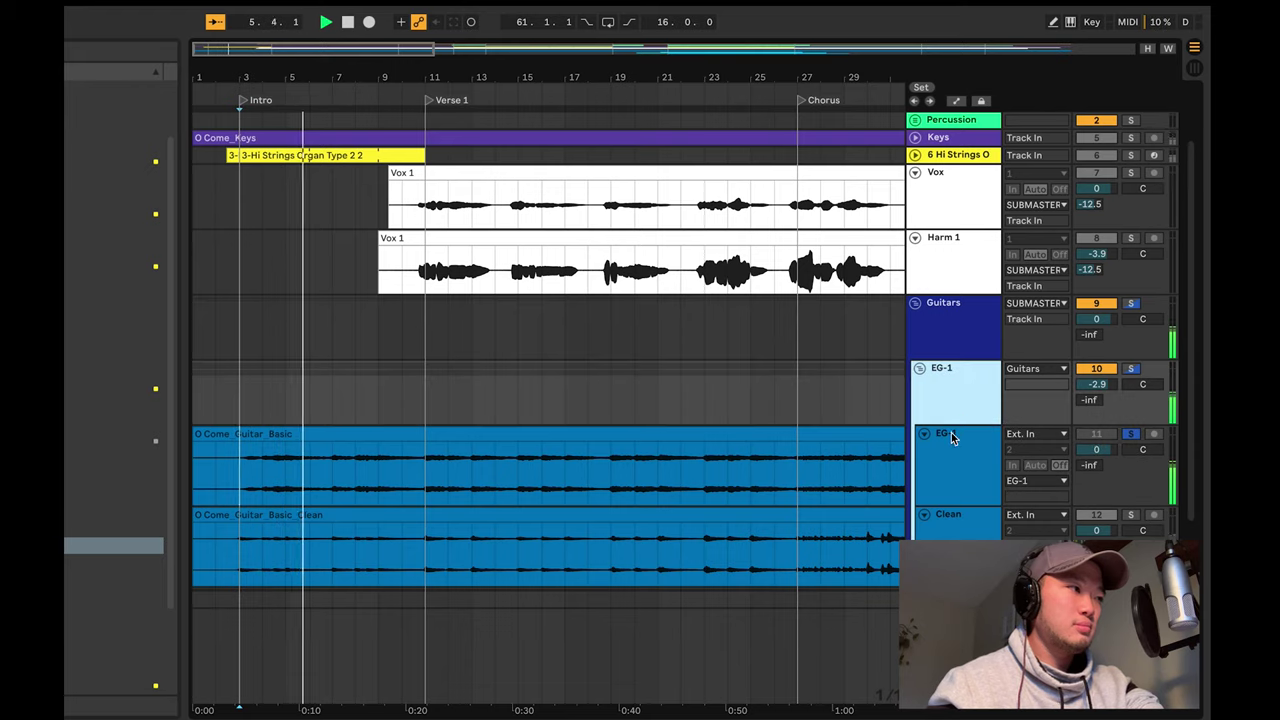
pyautogui.click(950, 440)
pyautogui.click(952, 533)
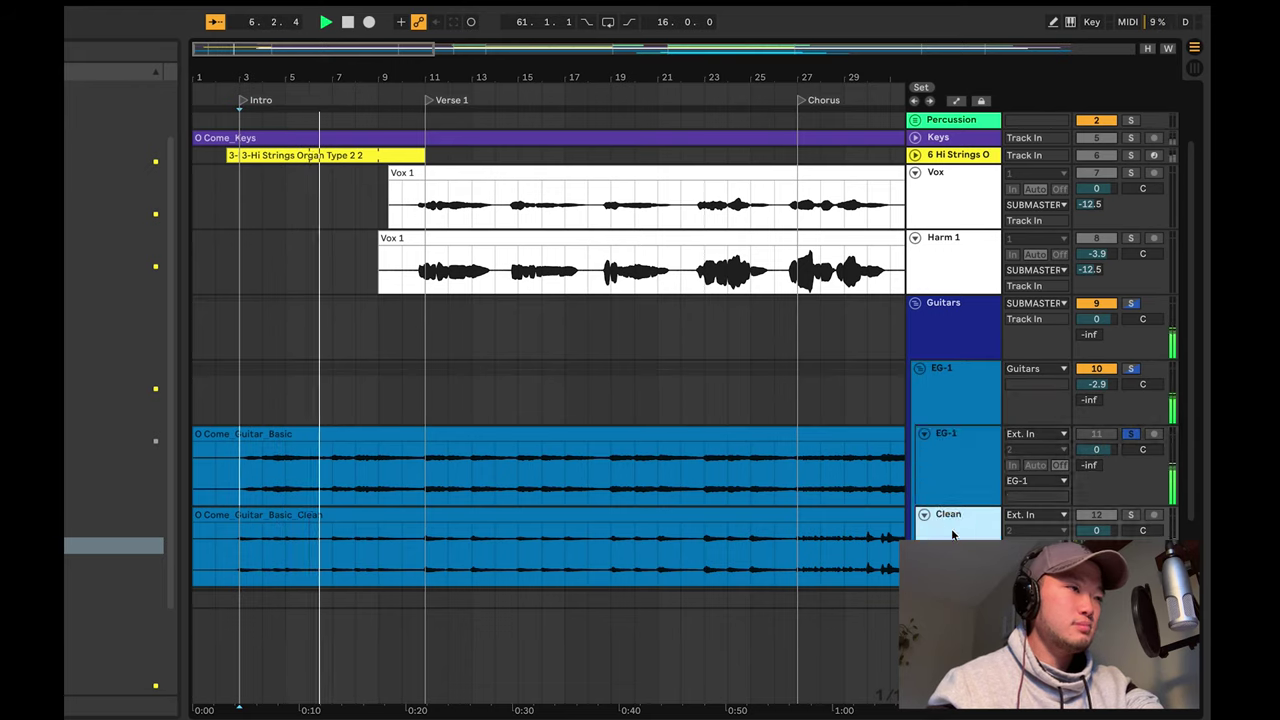
pyautogui.click(930, 456)
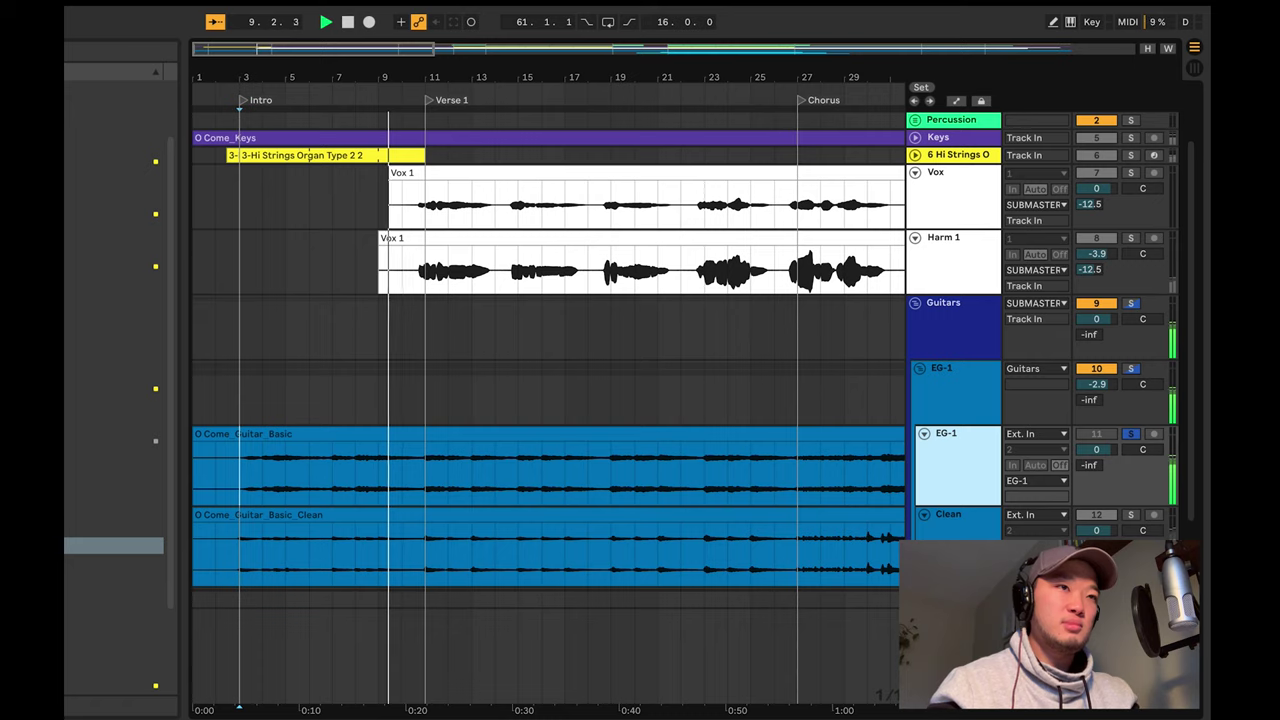
# Step: Add an EQ Eight to the EG-1 track, move its second band to 255 Hz with 0.12 dB gain, and stop playback
pyautogui.click(100, 265)
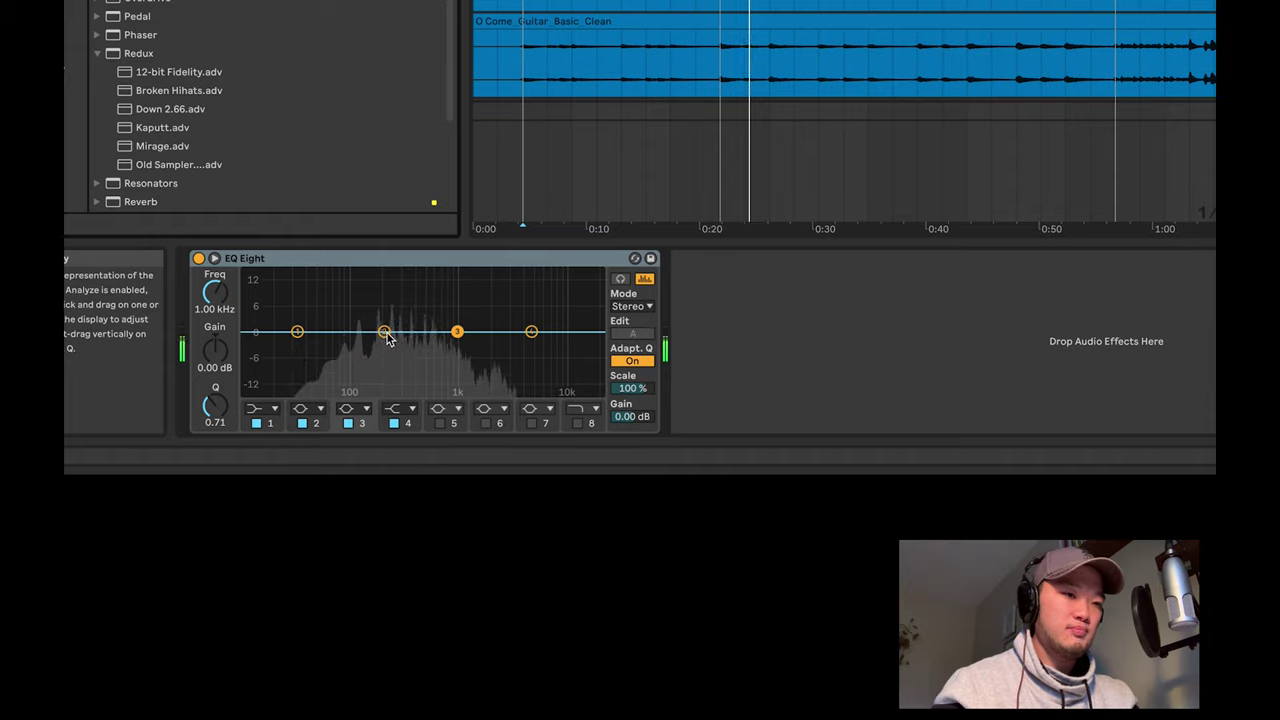
pyautogui.moveTo(384, 331)
pyautogui.mouseDown()
pyautogui.moveTo(417, 331)
pyautogui.moveTo(394, 331)
pyautogui.mouseUp()
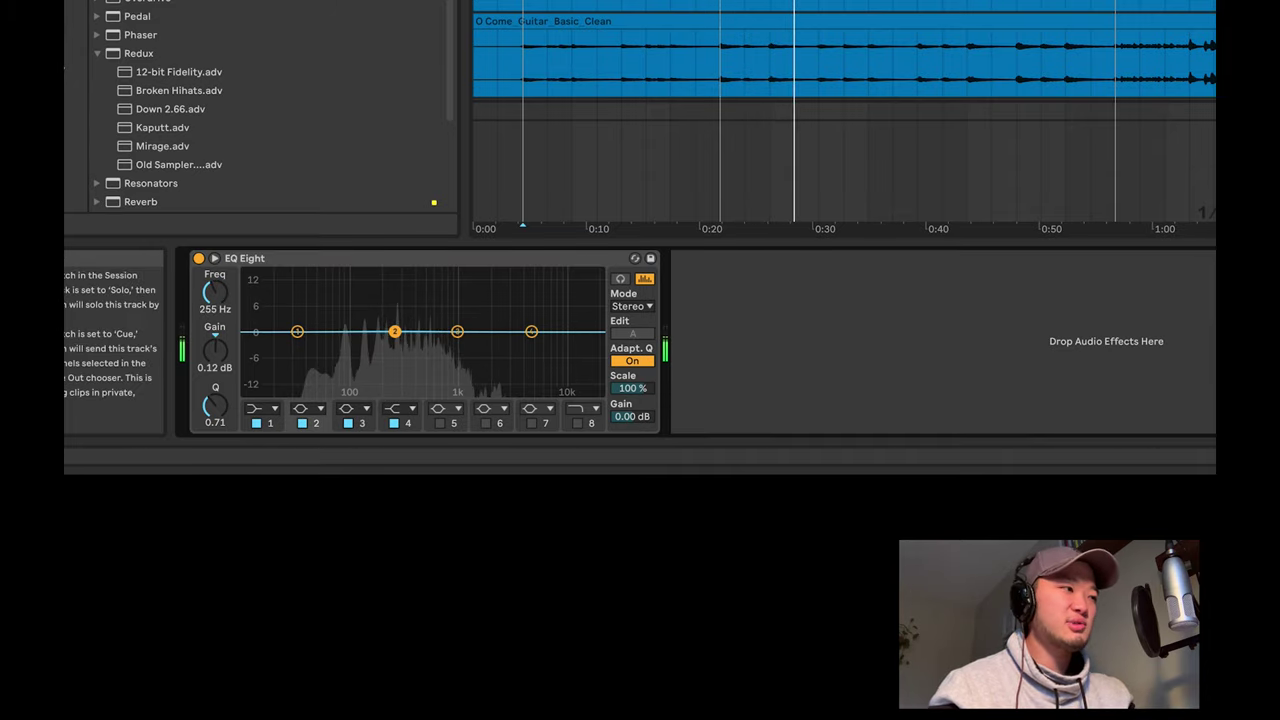
pyautogui.press('space')
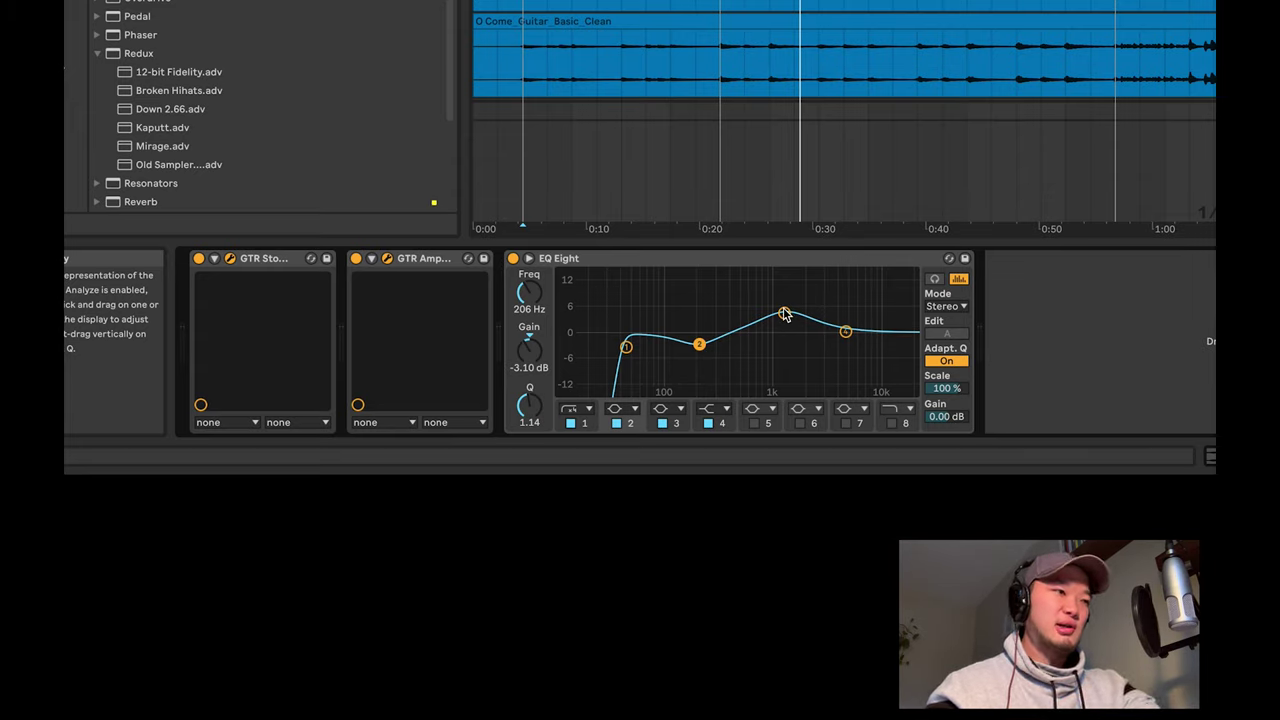
# Step: Set the first EQ Eight band on the Clean guitar track to 62.6 Hz and check its GTR Amp window during playback
pyautogui.click(627, 347)
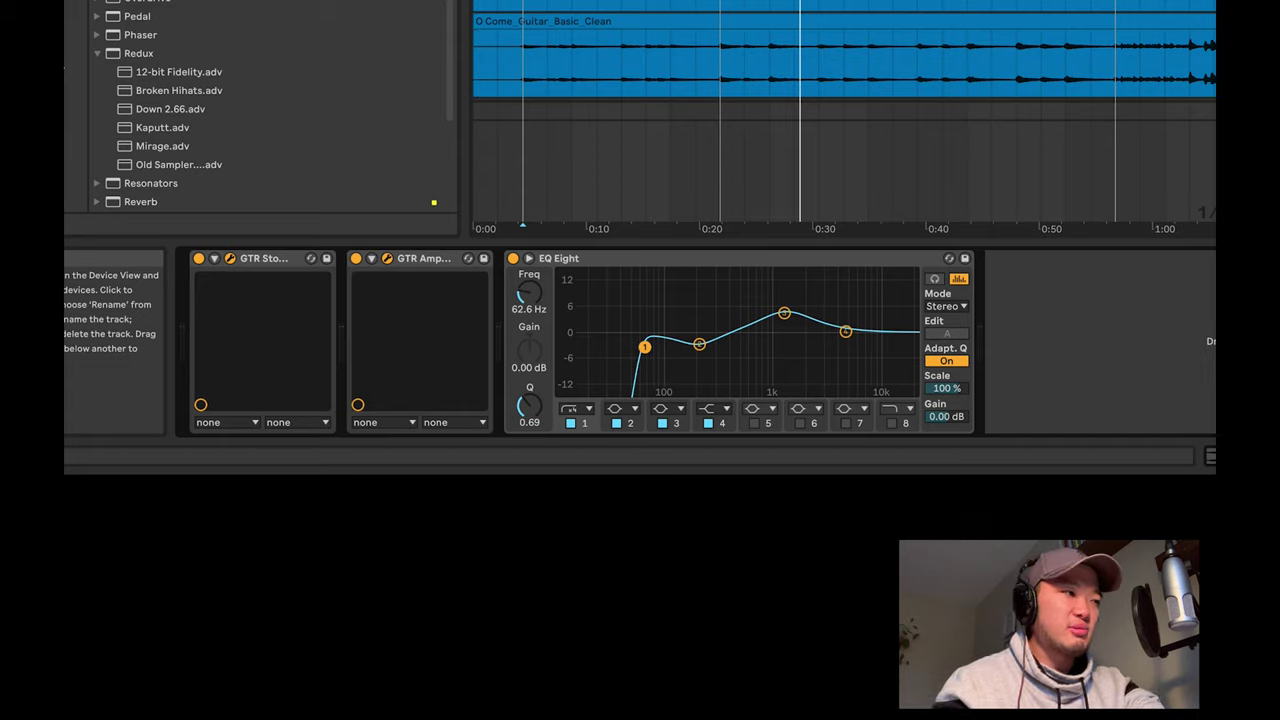
pyautogui.press('space')
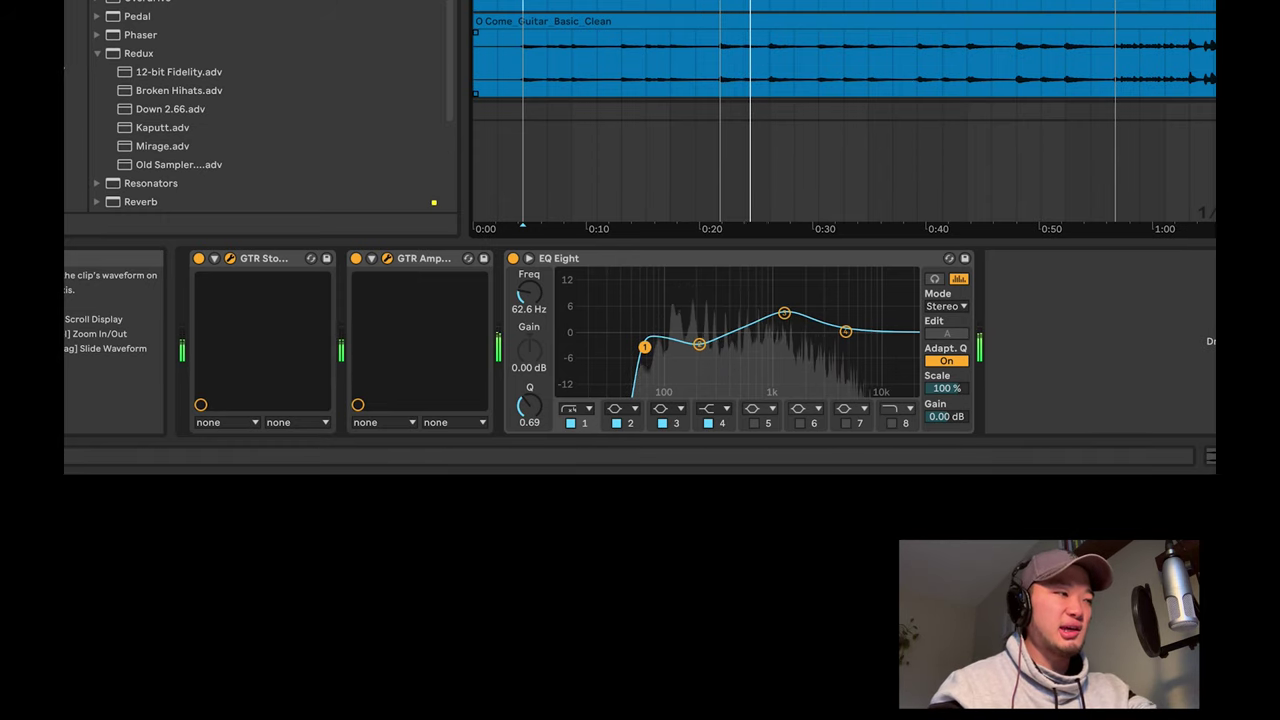
pyautogui.press('Tab')
pyautogui.press('Tab')
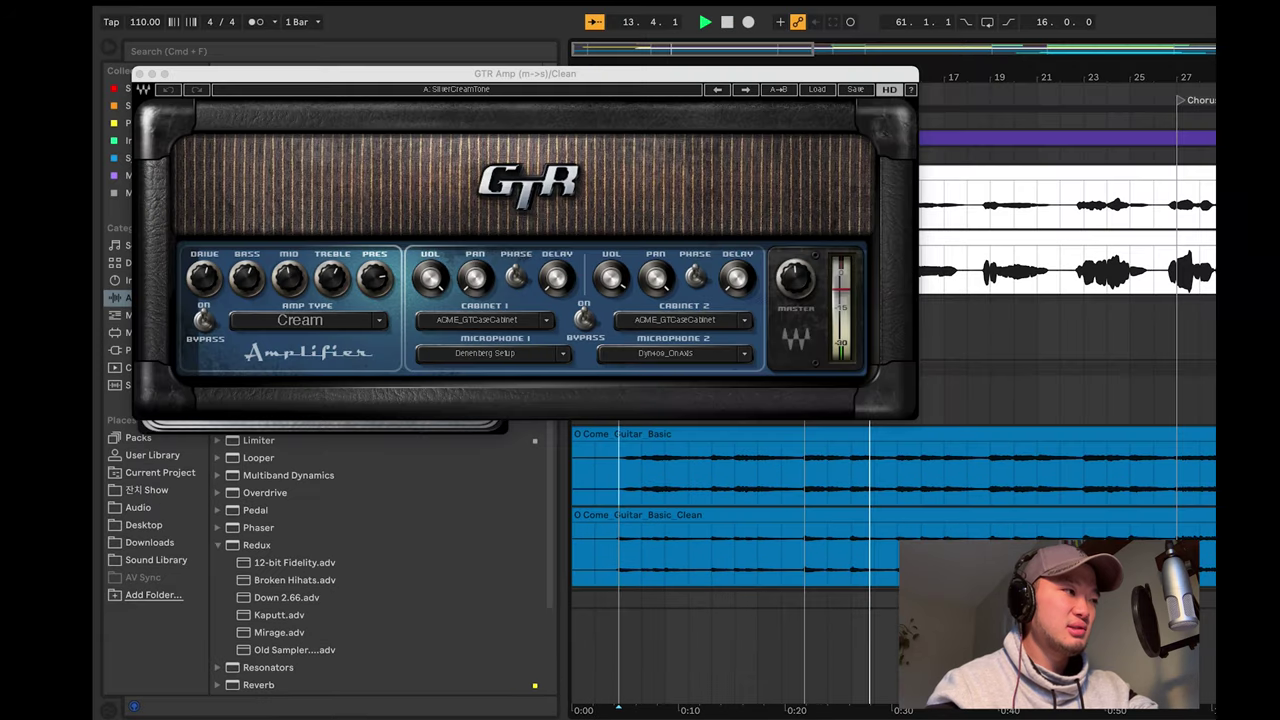
pyautogui.hotkey('ctrl', 'alt', 'p')
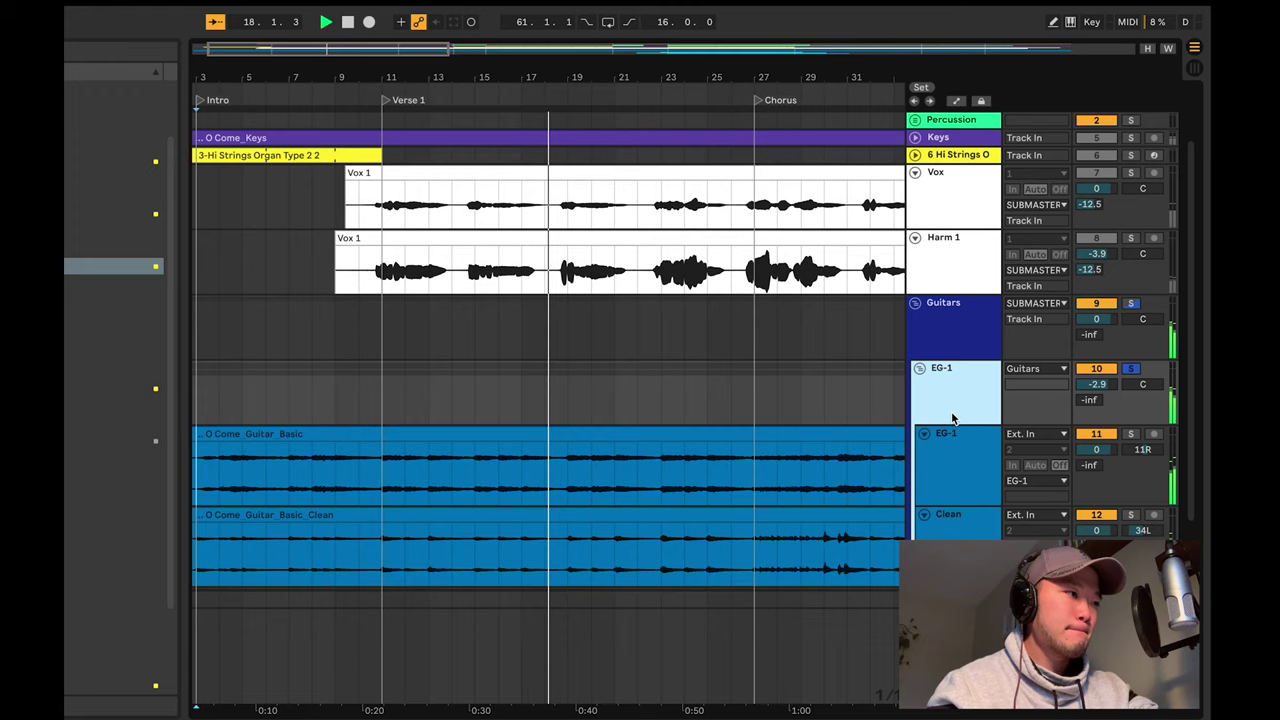
# Step: Fold the EG-1 group and unfold the EG-2 group, with the playback position placed at bar 57
pyautogui.click(937, 370)
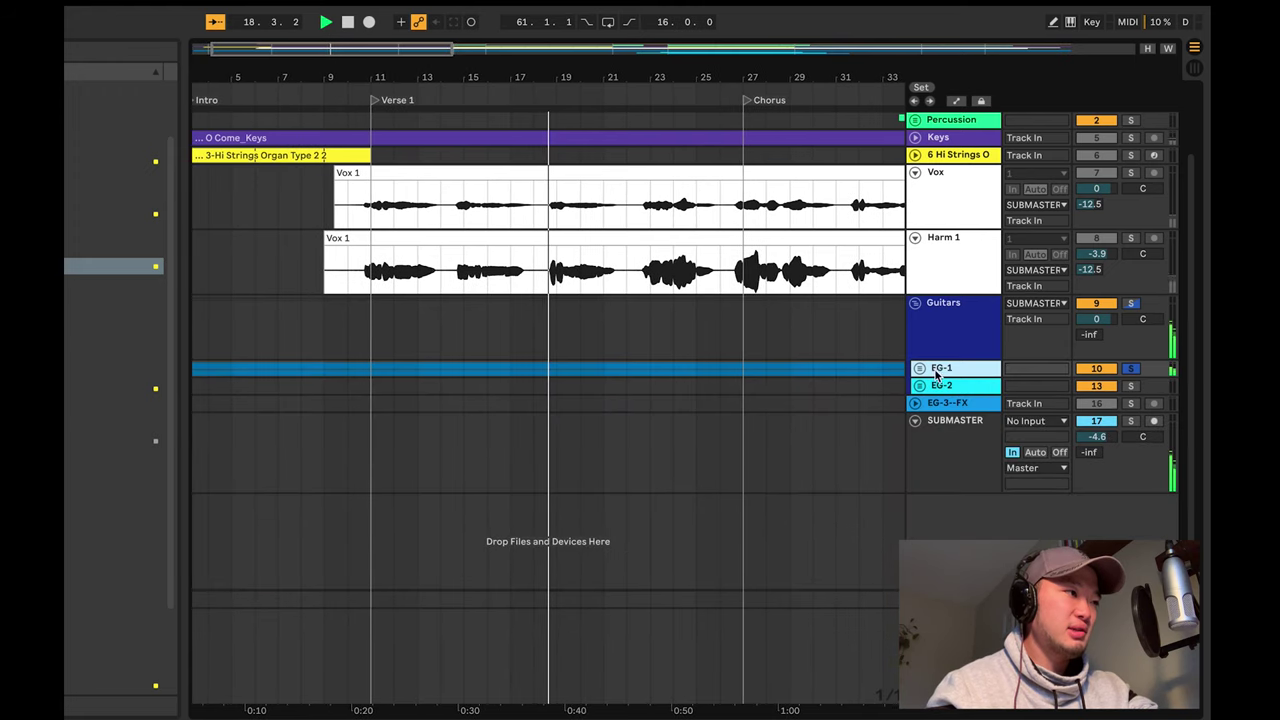
pyautogui.scroll(-3, 803, 337)
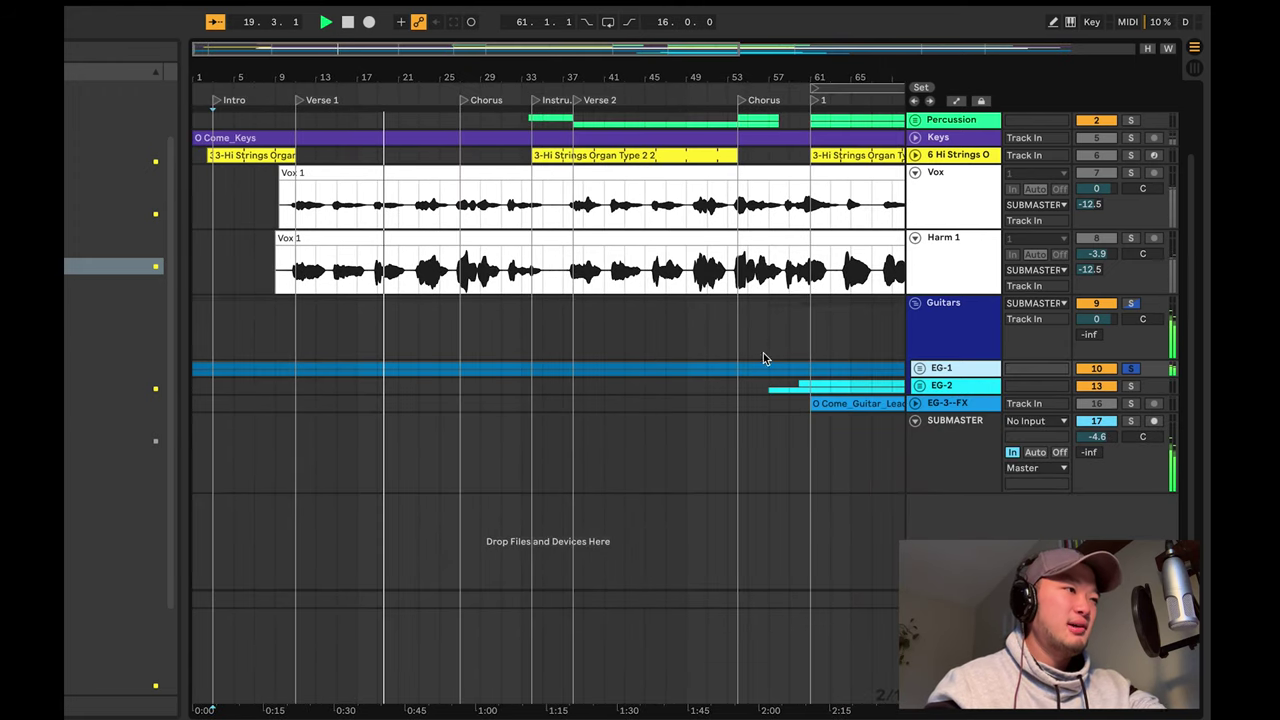
pyautogui.click(771, 340)
pyautogui.click(917, 387)
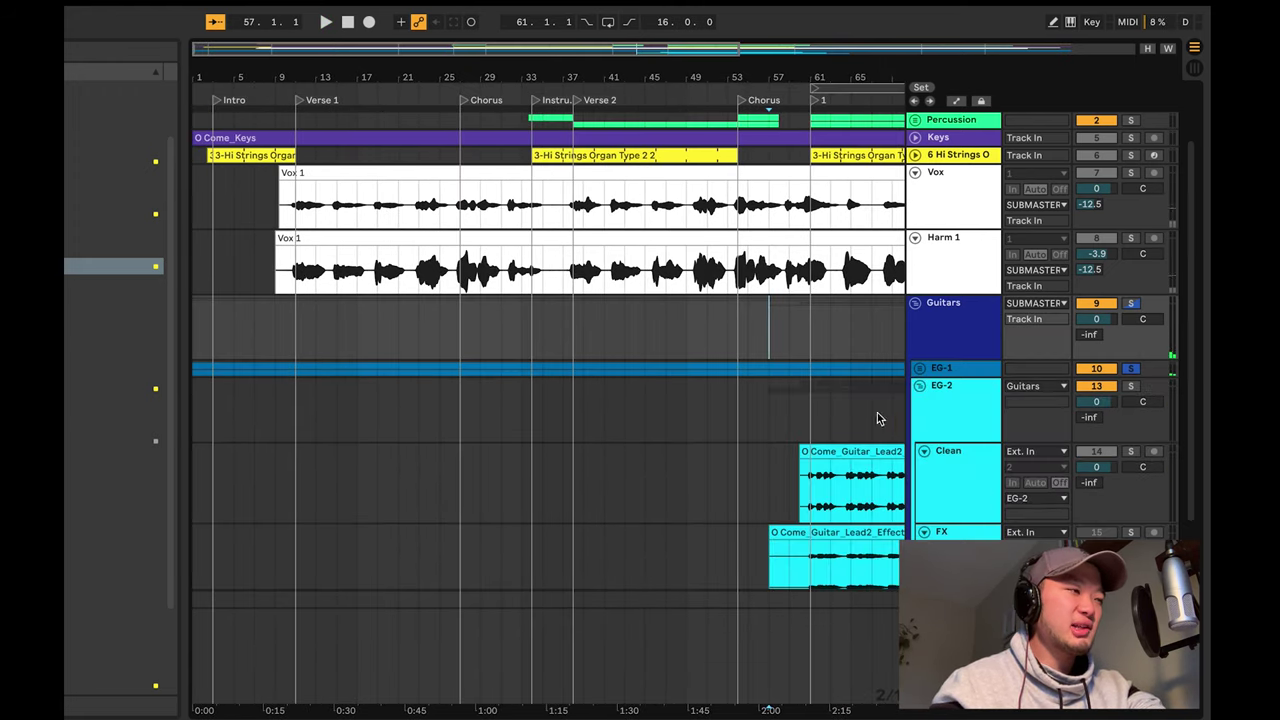
# Step: Play the EG-2 group soloed from bar 61, followed by its FX track on its own
pyautogui.hscroll(5, 843, 423)
pyautogui.click(706, 423)
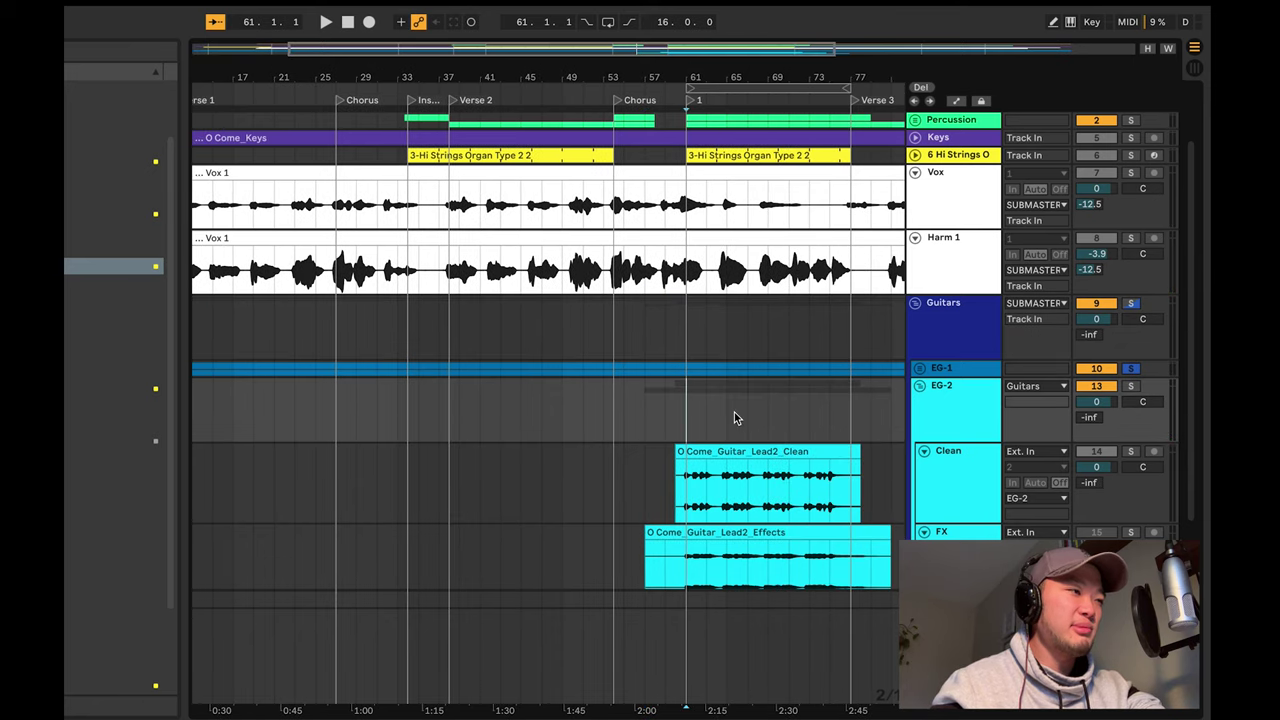
pyautogui.click(1132, 387)
pyautogui.press('space')
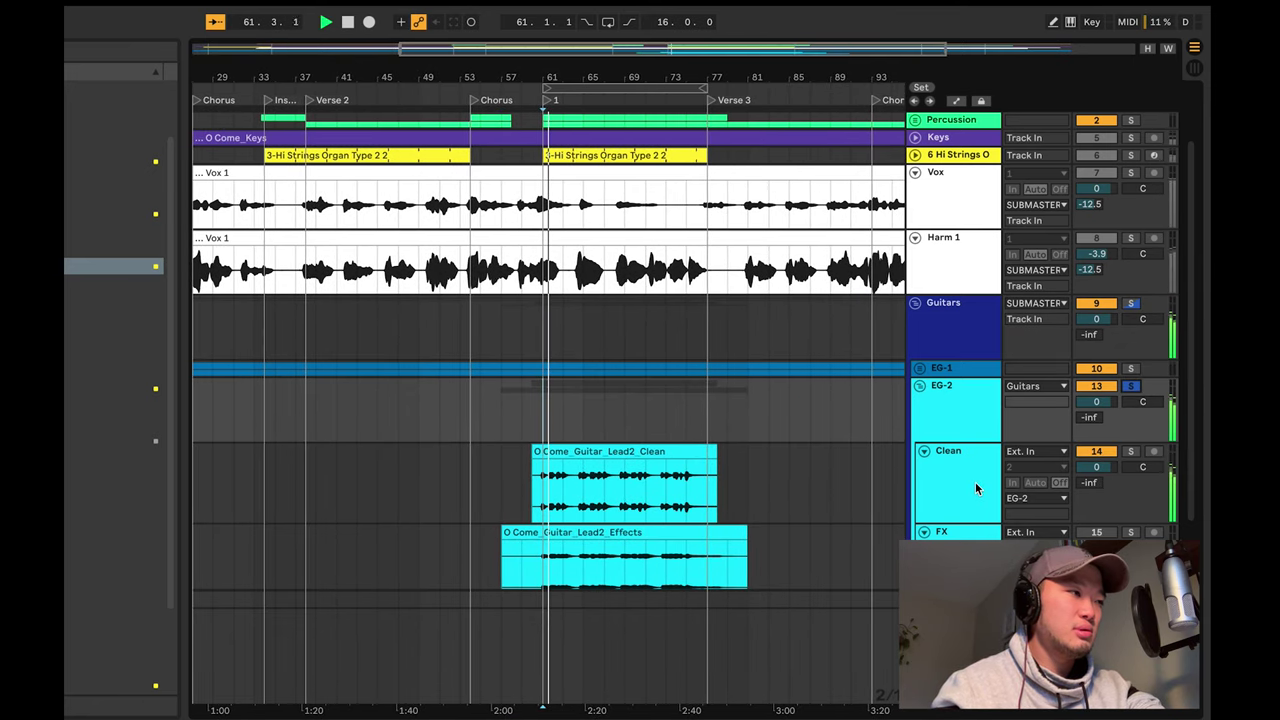
pyautogui.scroll(-3, 774, 504)
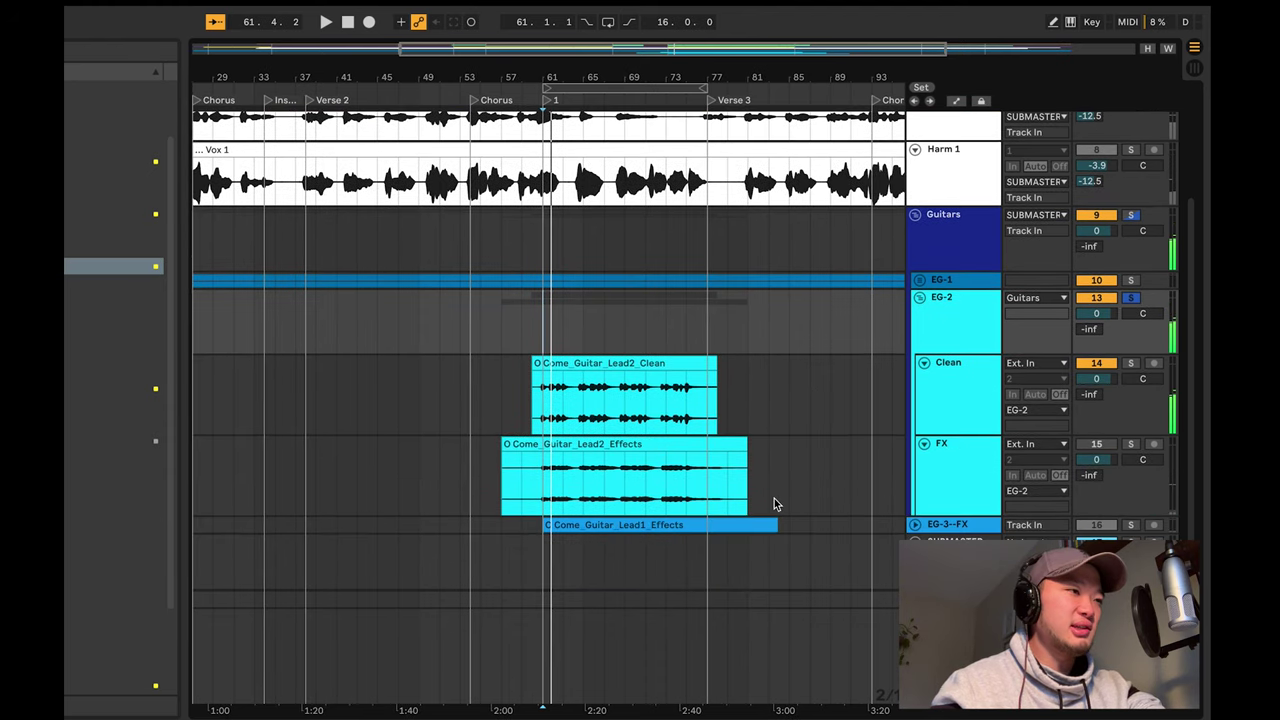
pyautogui.click(1134, 447)
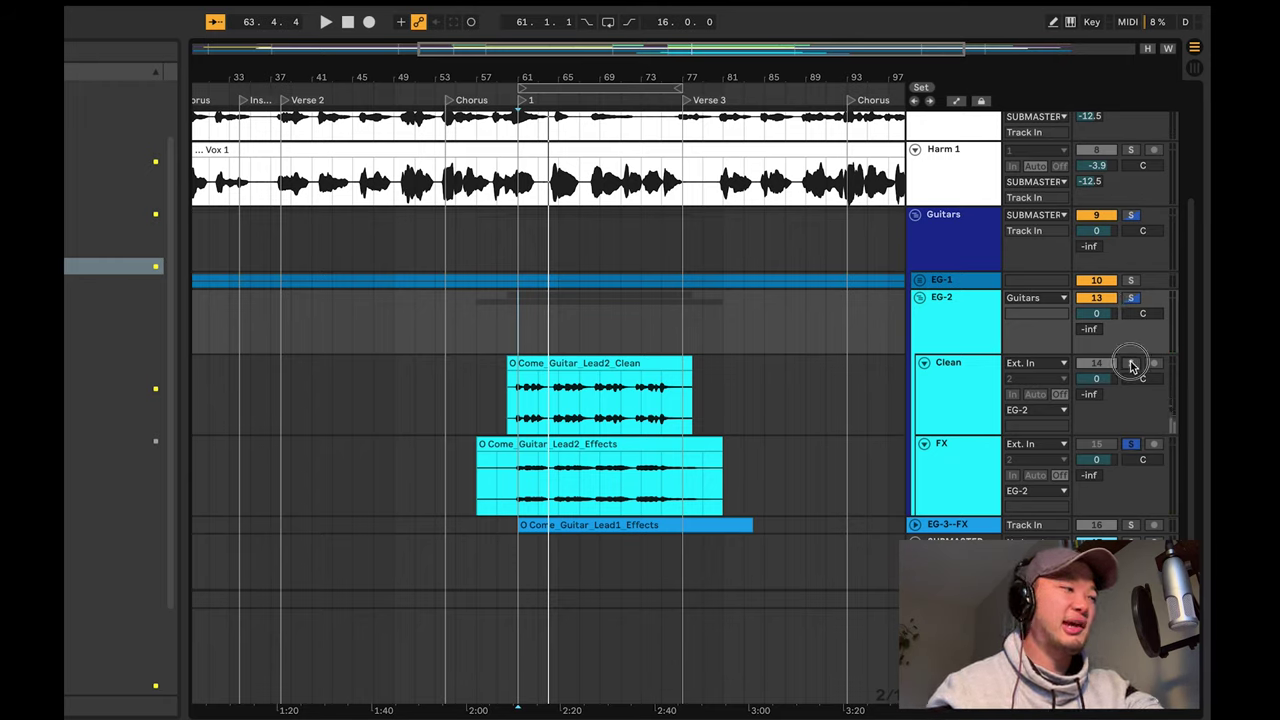
# Step: Solo the Clean track inside EG-2, examine its GTR Amp plug-in settings, and close the plug-in window
pyautogui.click(949, 400)
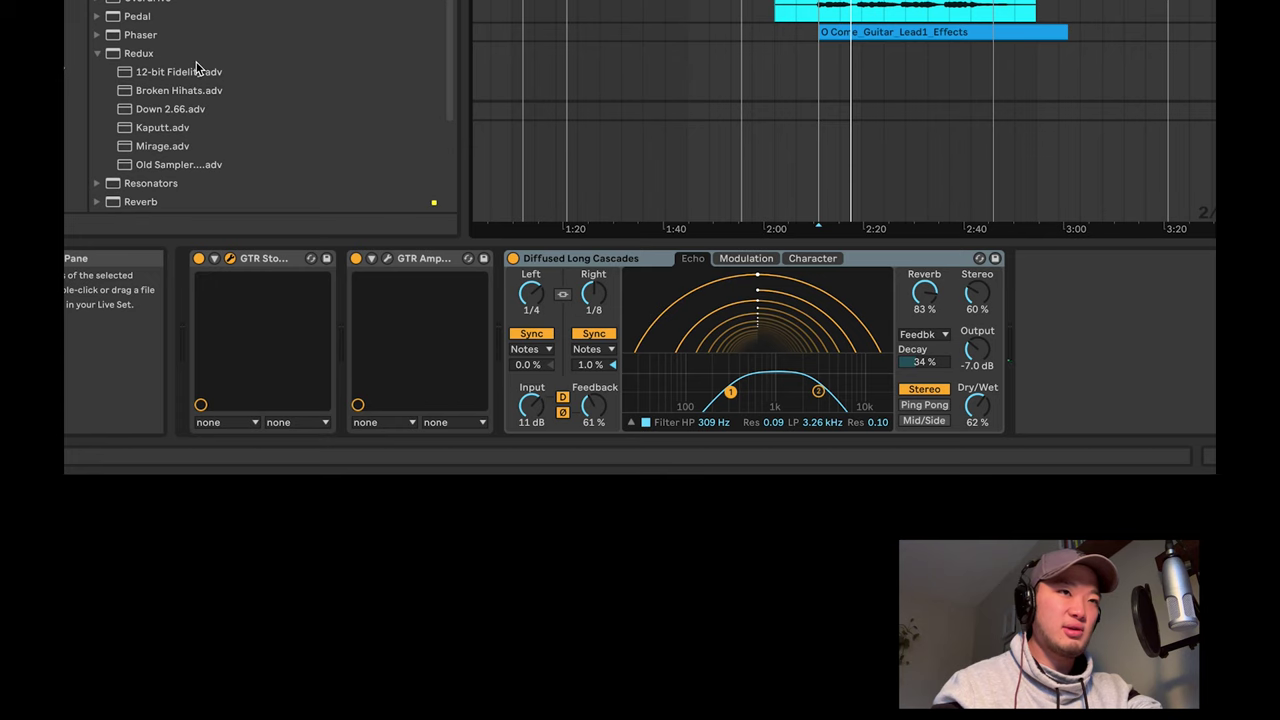
pyautogui.click(388, 259)
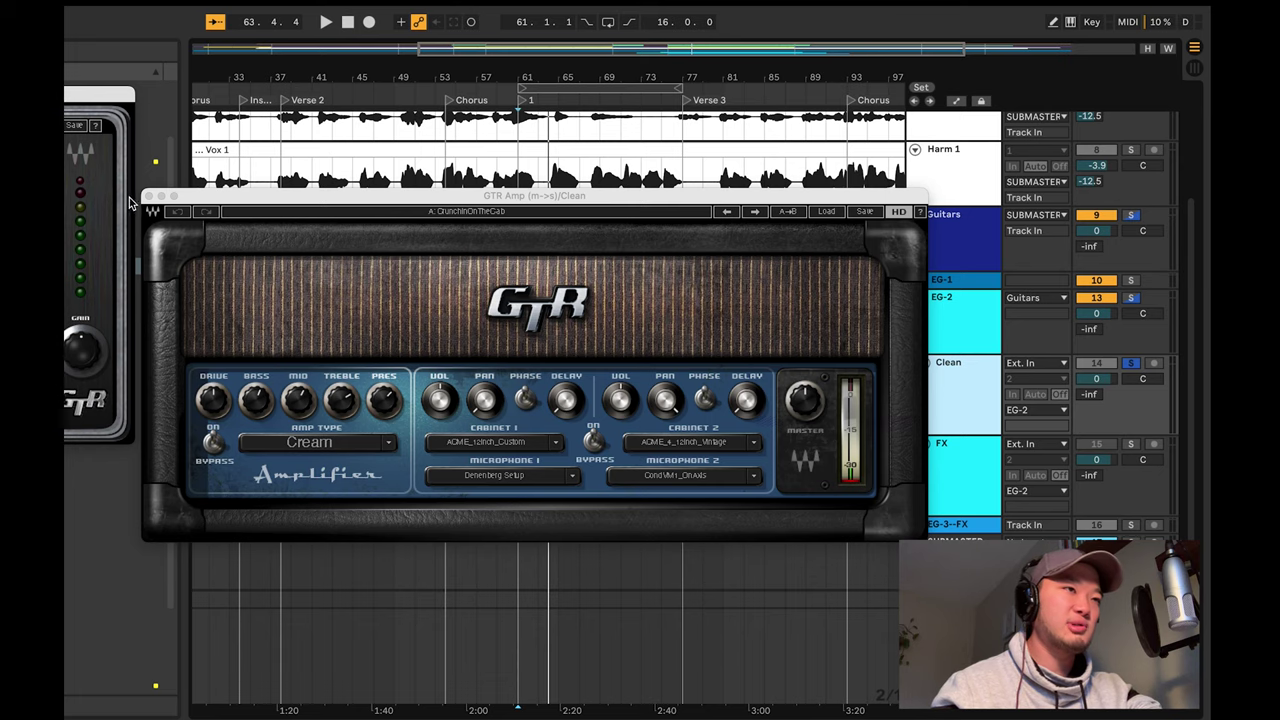
pyautogui.click(148, 196)
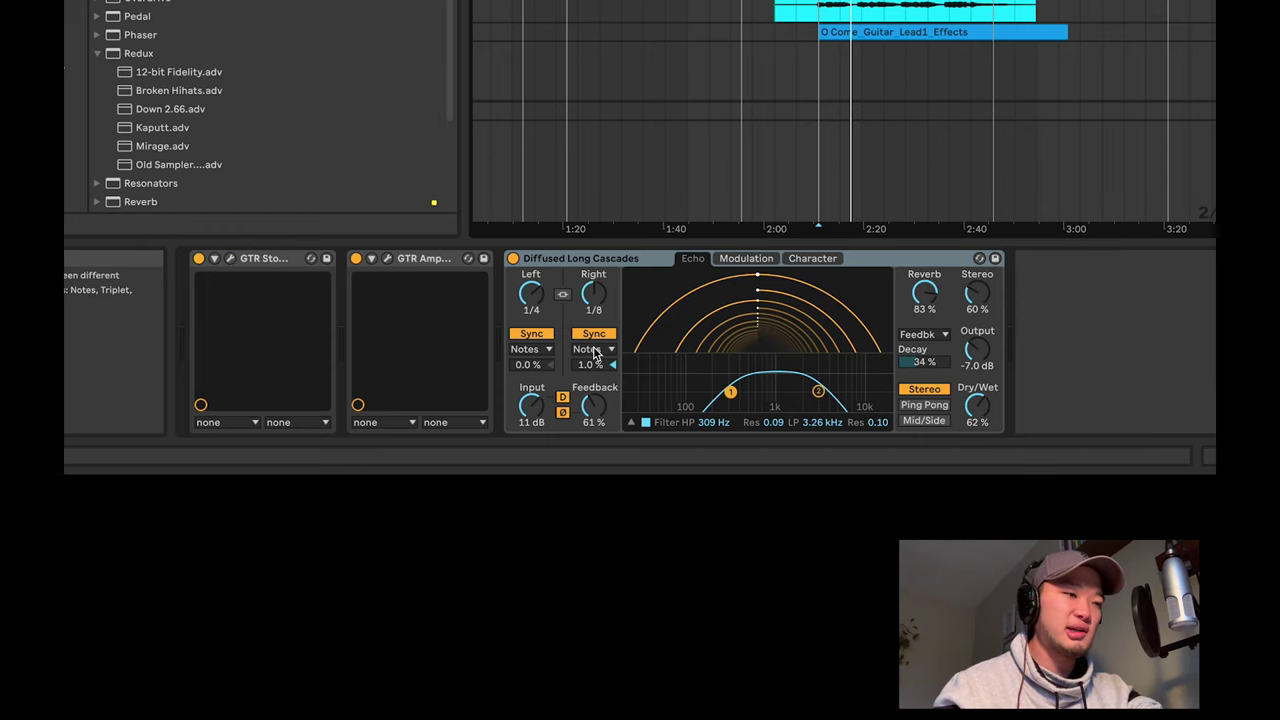
# Step: Examine the Character settings of the Diffused Long Cascades echo, including gate, ducking, noise and wobble, and return to its Echo view
pyautogui.click(758, 261)
pyautogui.click(812, 260)
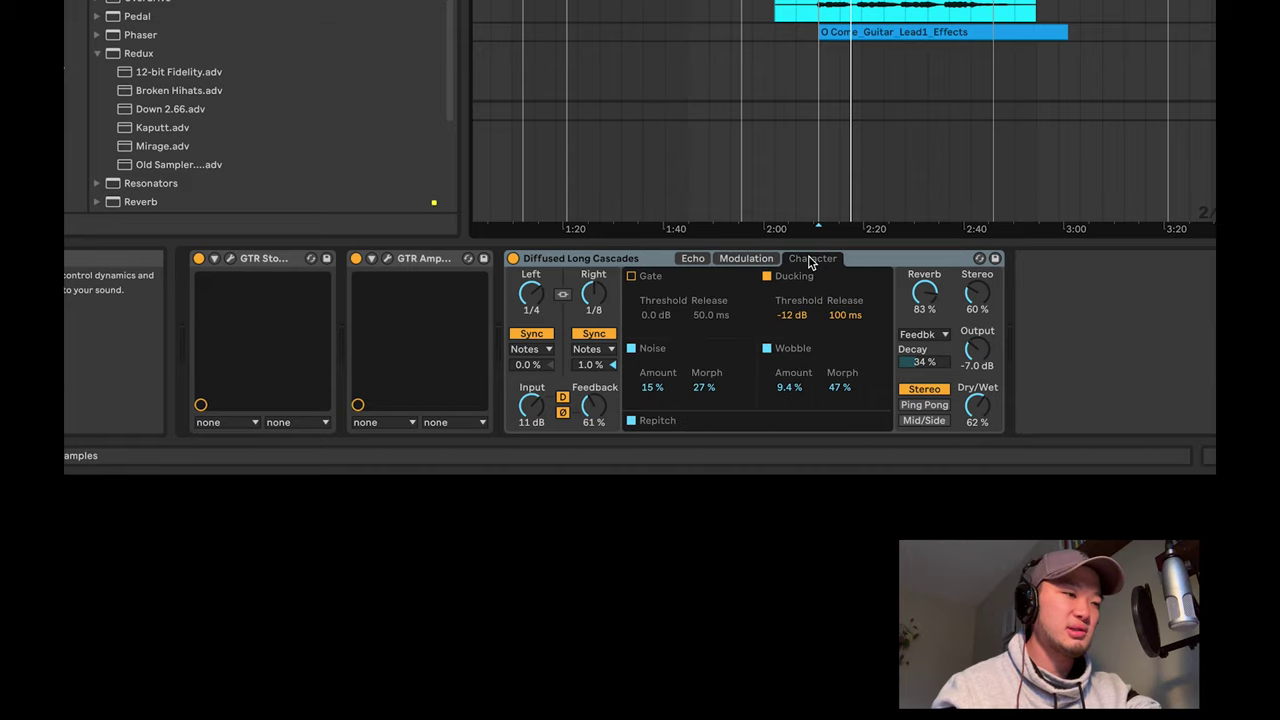
pyautogui.click(693, 259)
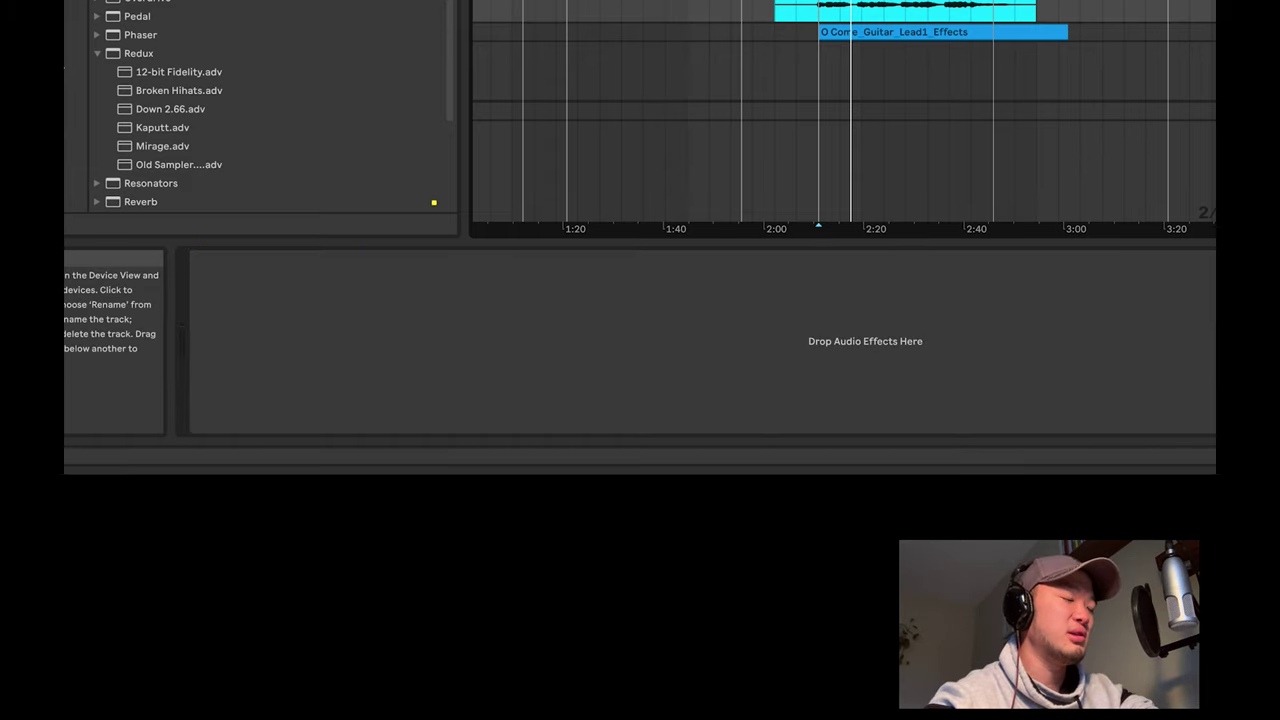
# Step: Play the EG-3--FX guitar track soloed together with the Clean track of EG-2
pyautogui.hscroll(-2, 843, 120)
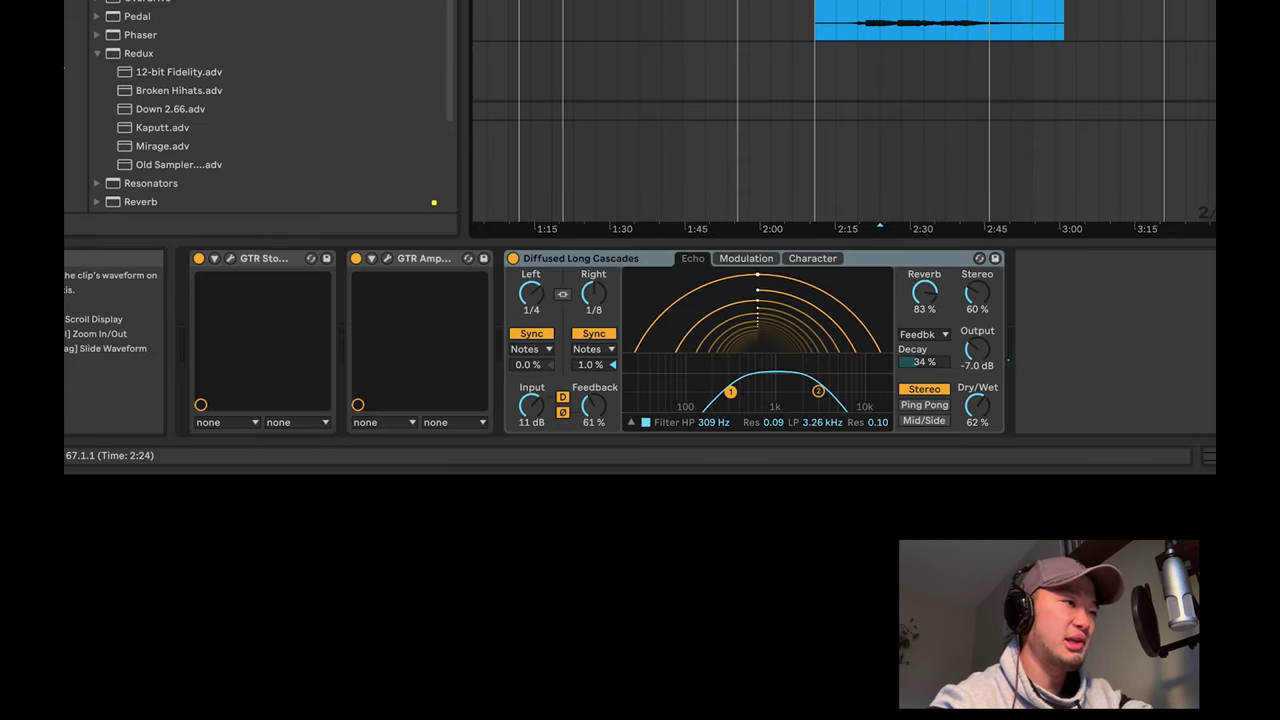
pyautogui.press('space')
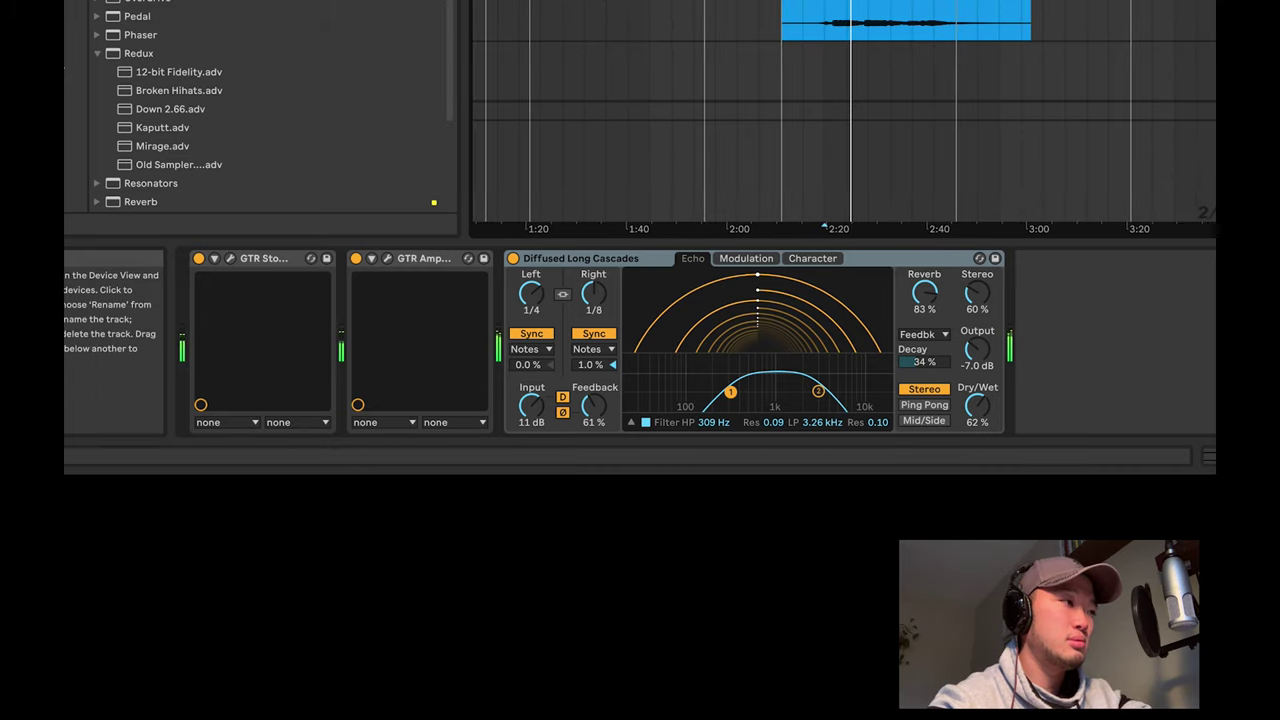
pyautogui.press('Down')
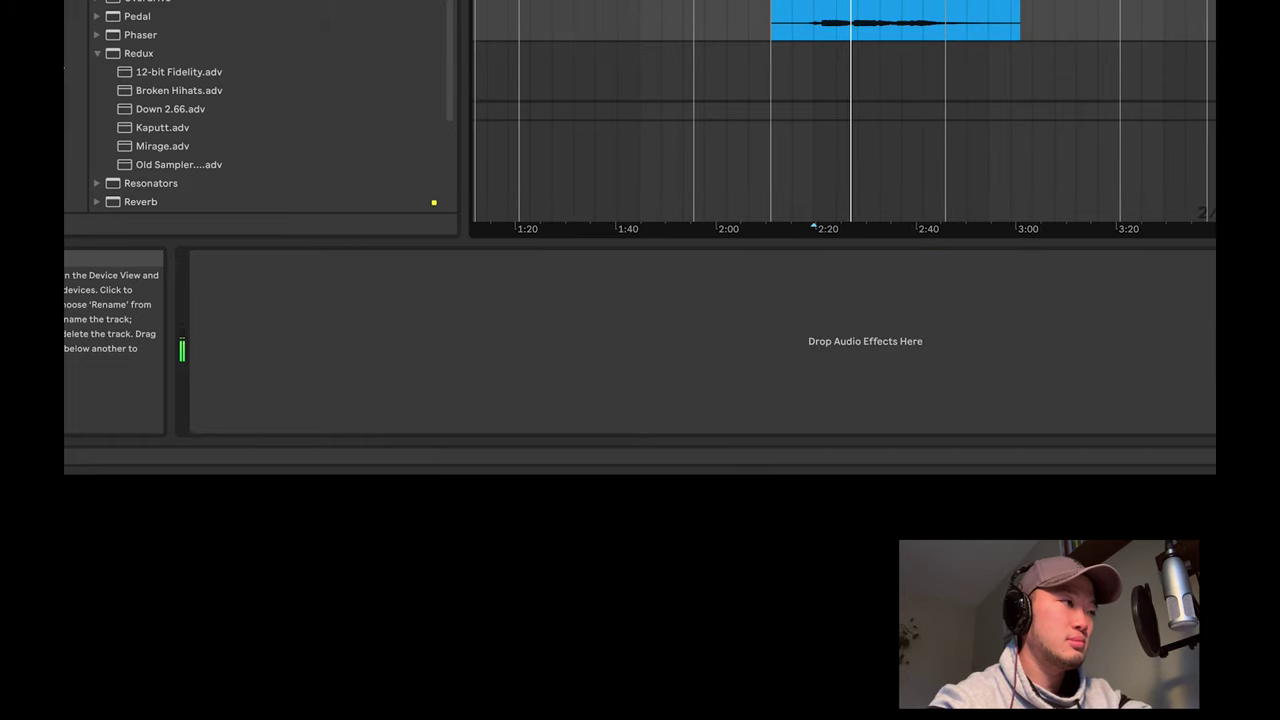
pyautogui.press('Up')
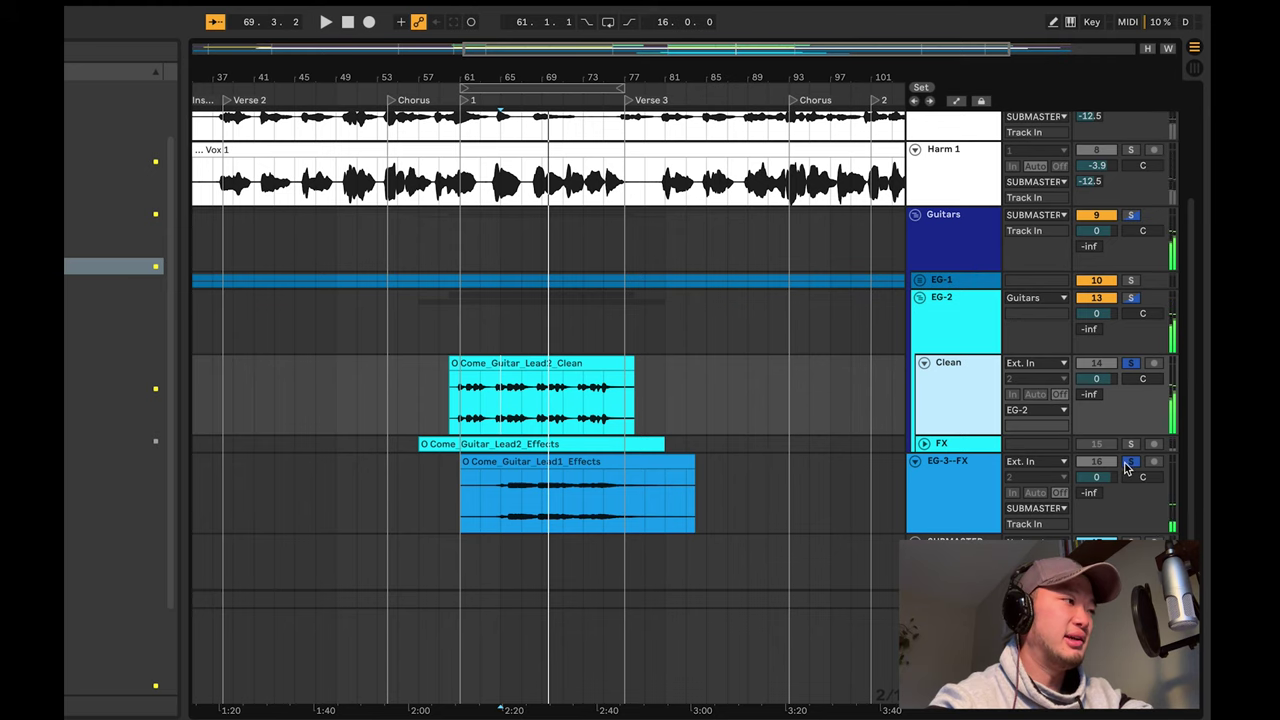
# Step: Play the full mix from bar 65 without solos and unfold the 6 Hi Strings O track
pyautogui.hscroll(-2, 866, 317)
pyautogui.scroll(1, 866, 317)
pyautogui.click(652, 390)
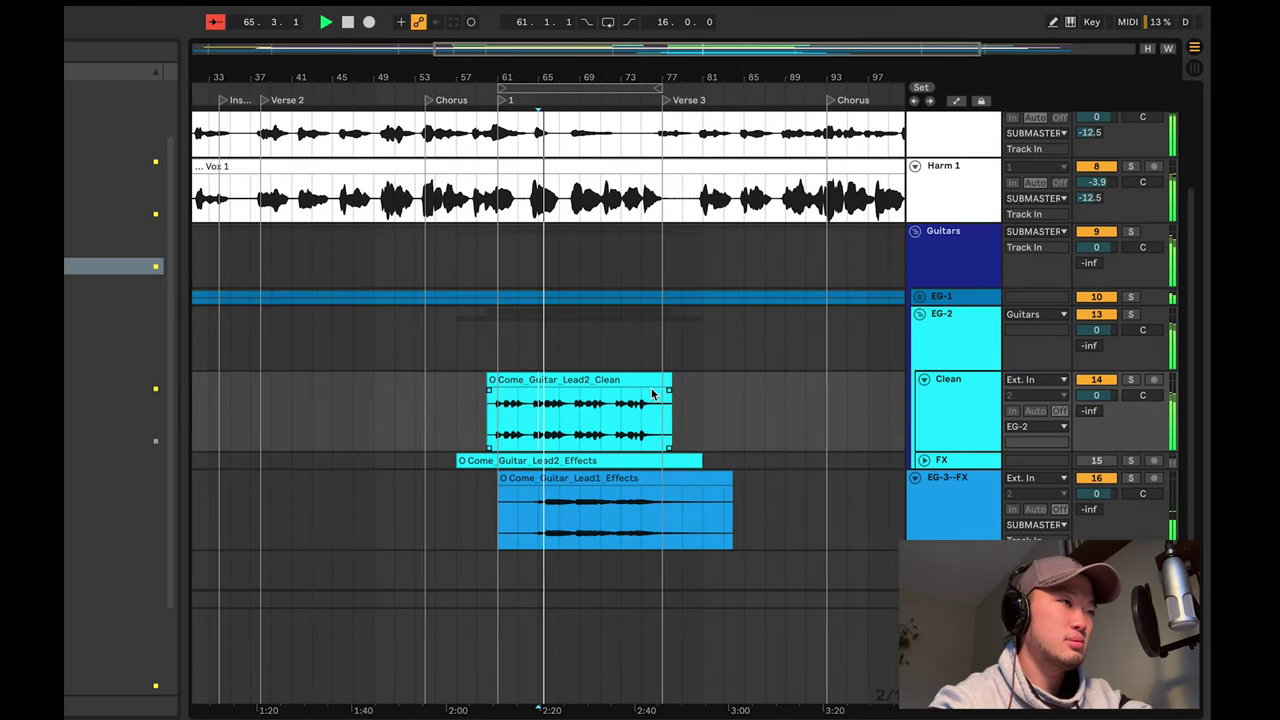
pyautogui.scroll(4, 652, 392)
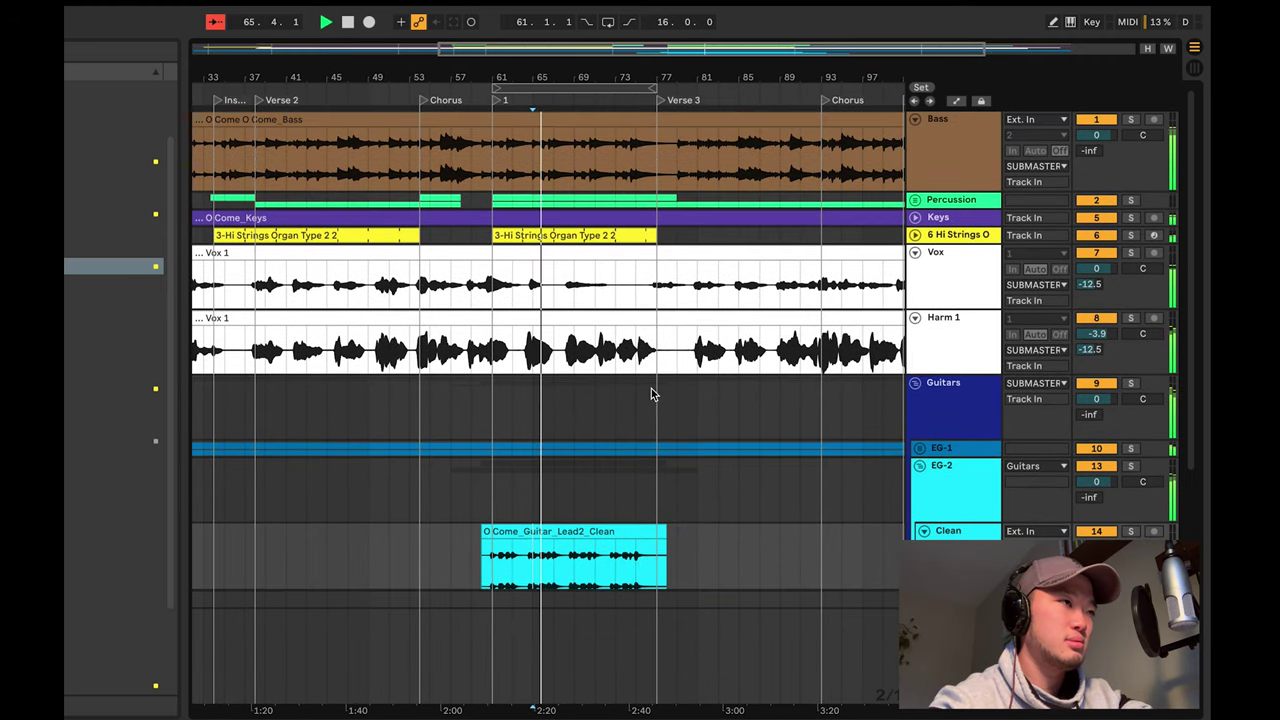
pyautogui.click(915, 235)
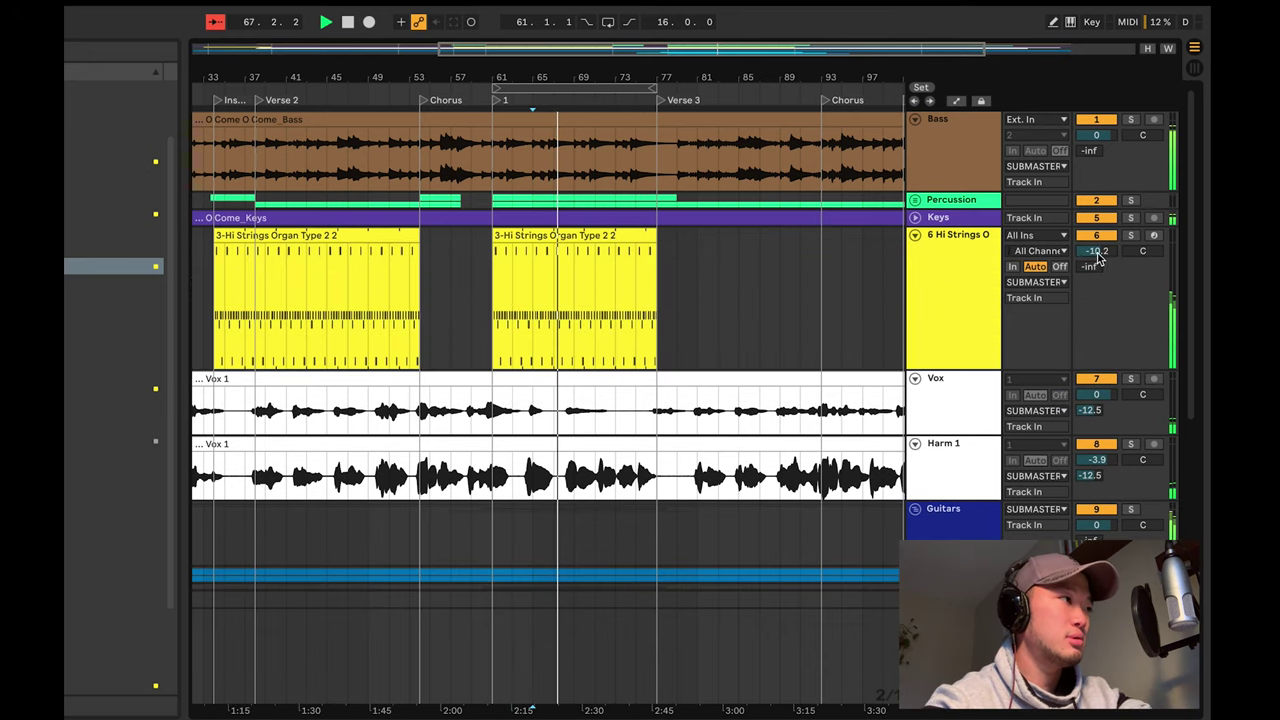
# Step: Show automation and raise the 6 Hi Strings O track volume to -0.5 dB across its second clip, bars 61 to 77
pyautogui.click(963, 103)
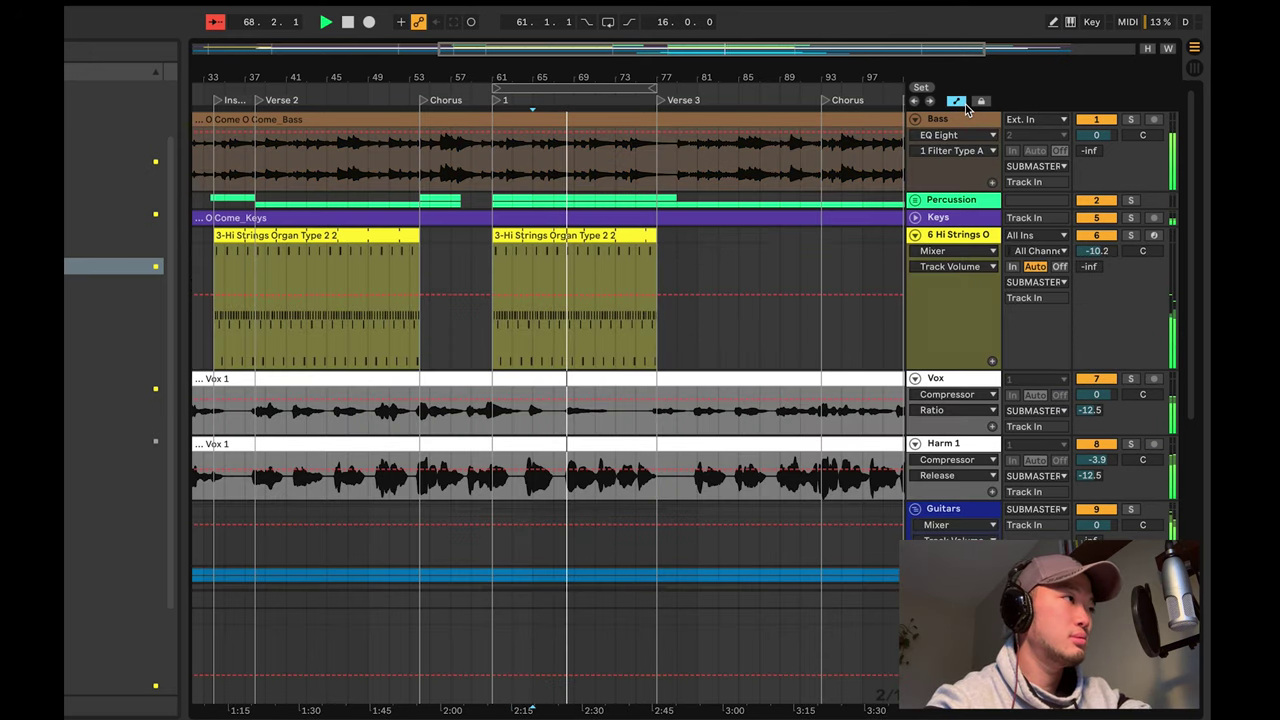
pyautogui.click(578, 282)
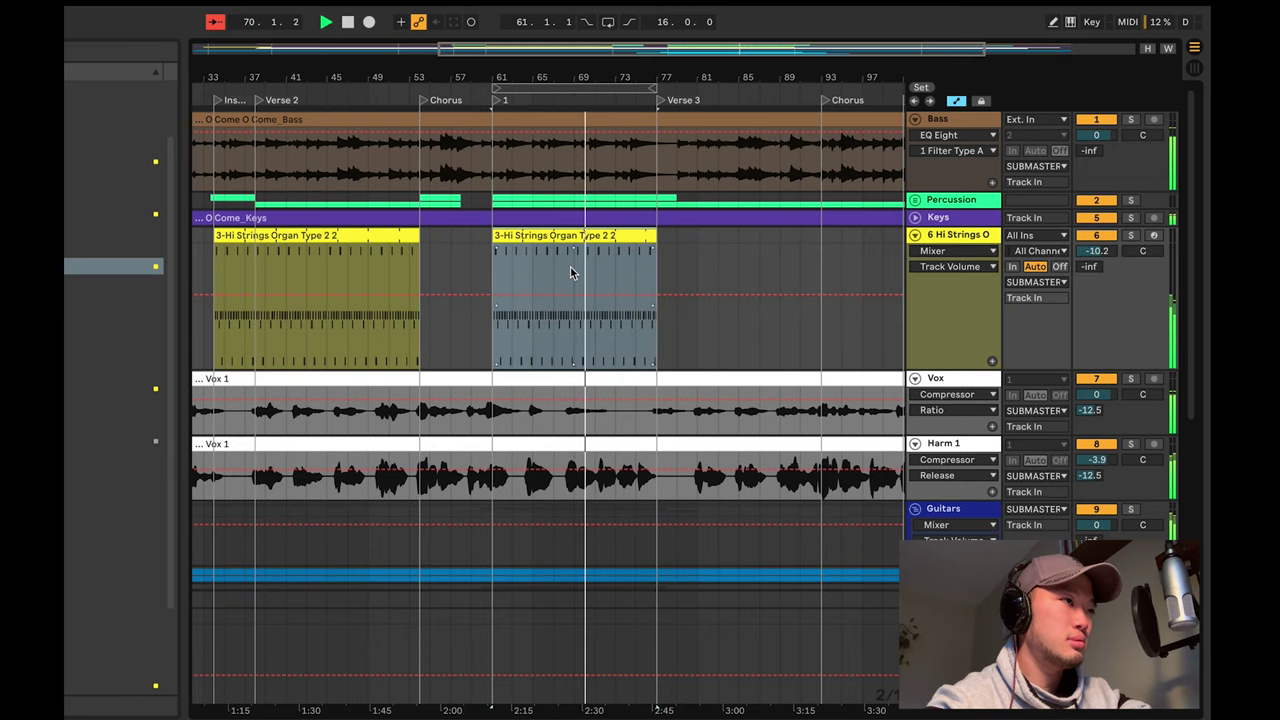
pyautogui.moveTo(574, 294); pyautogui.dragTo(574, 289)
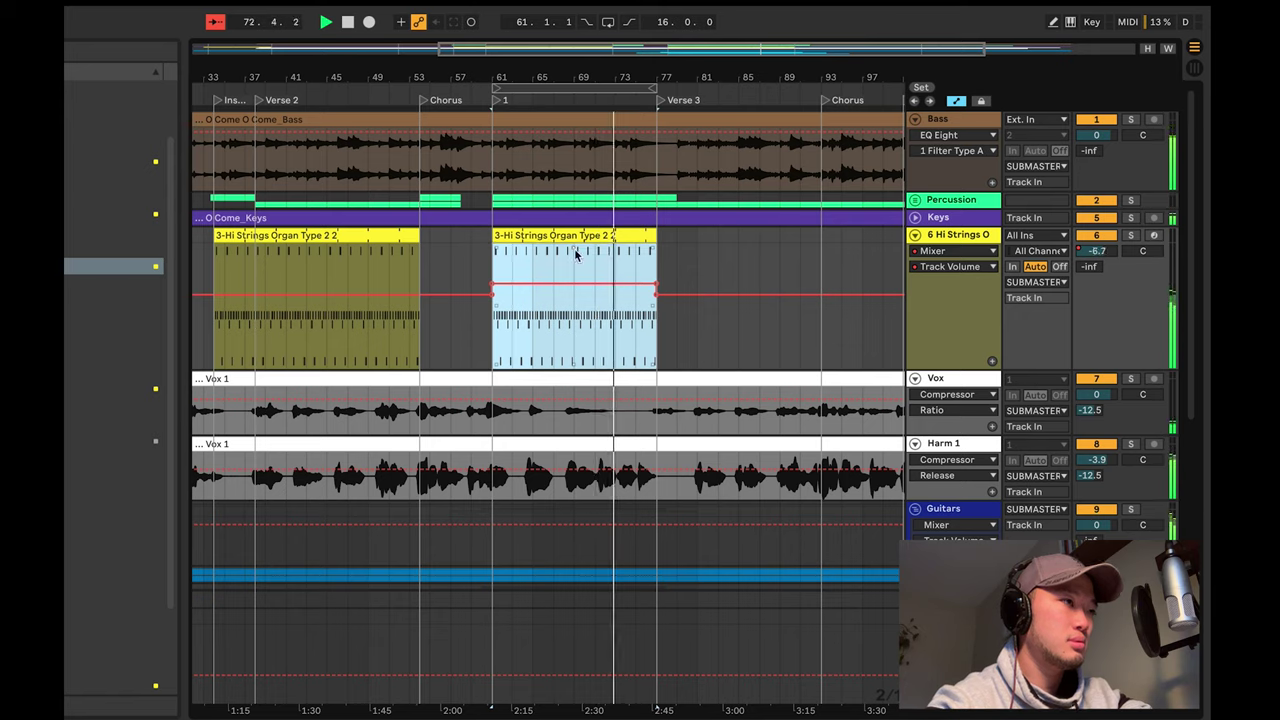
pyautogui.moveTo(573, 249); pyautogui.dragTo(573, 226)
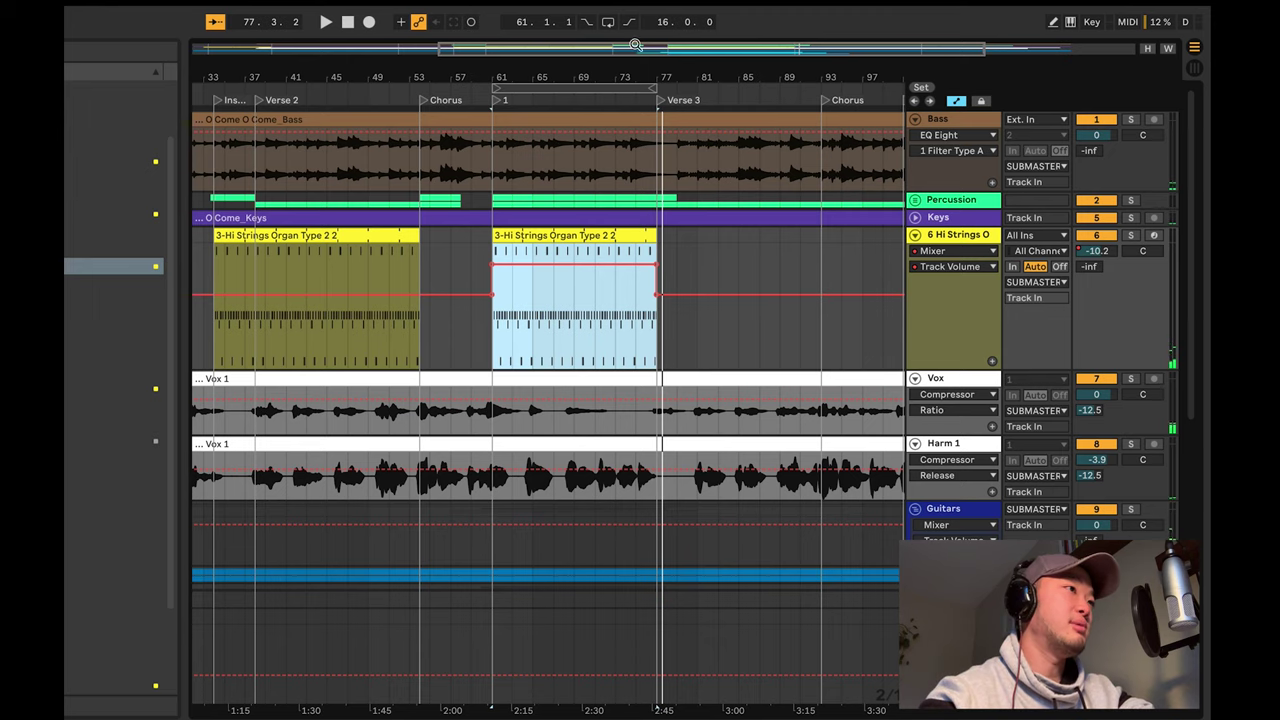
# Step: Turn on looping for bars 61 to 77 and play the 6 Hi Strings O track soloed
pyautogui.click(606, 24)
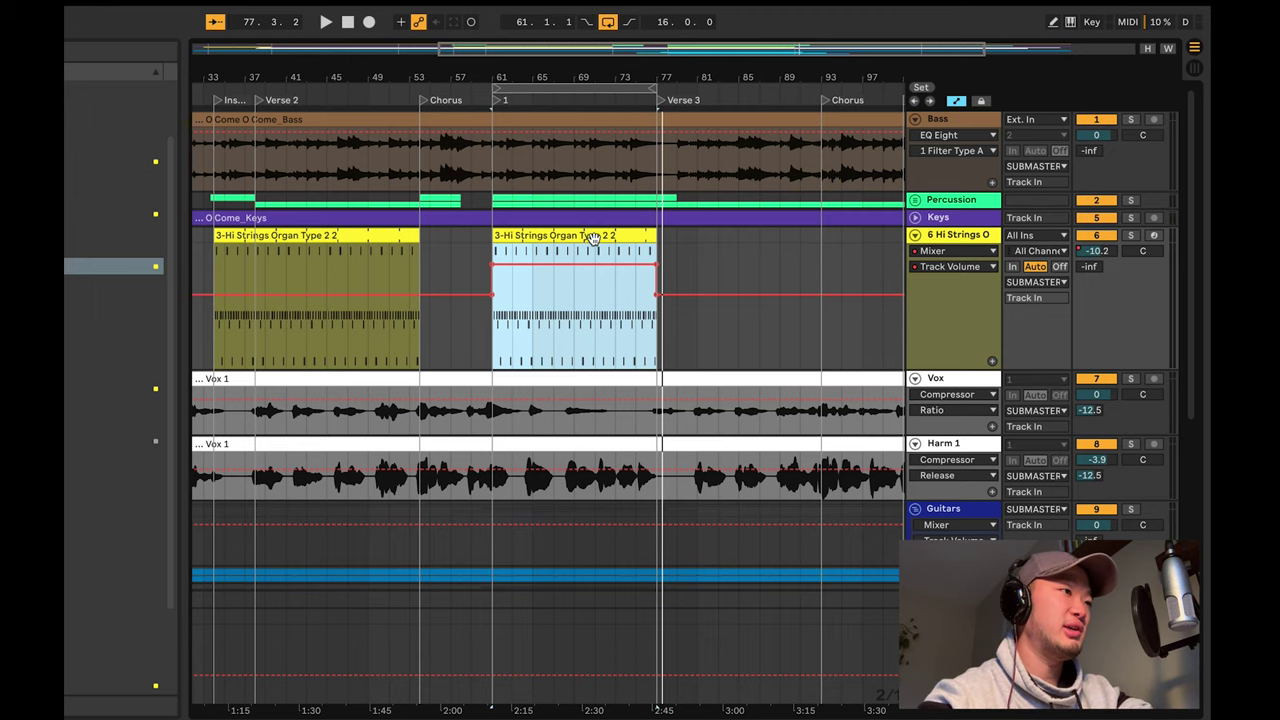
pyautogui.press('space')
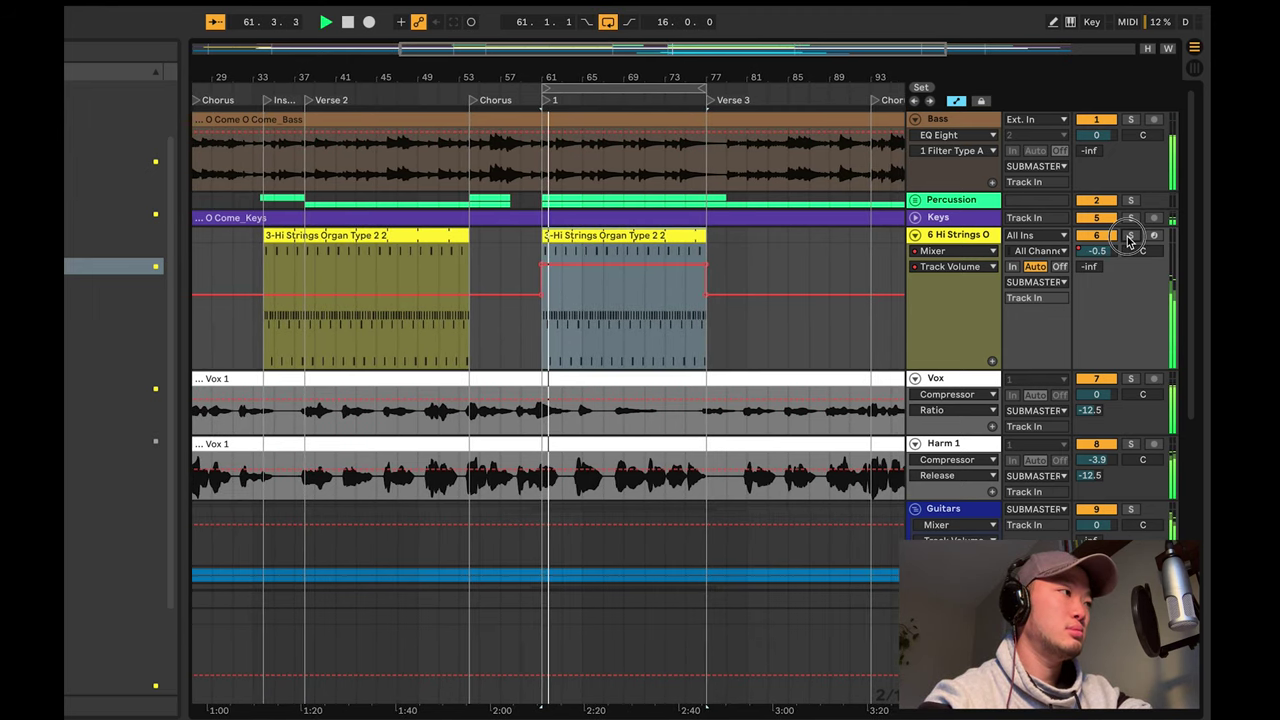
pyautogui.click(1129, 238)
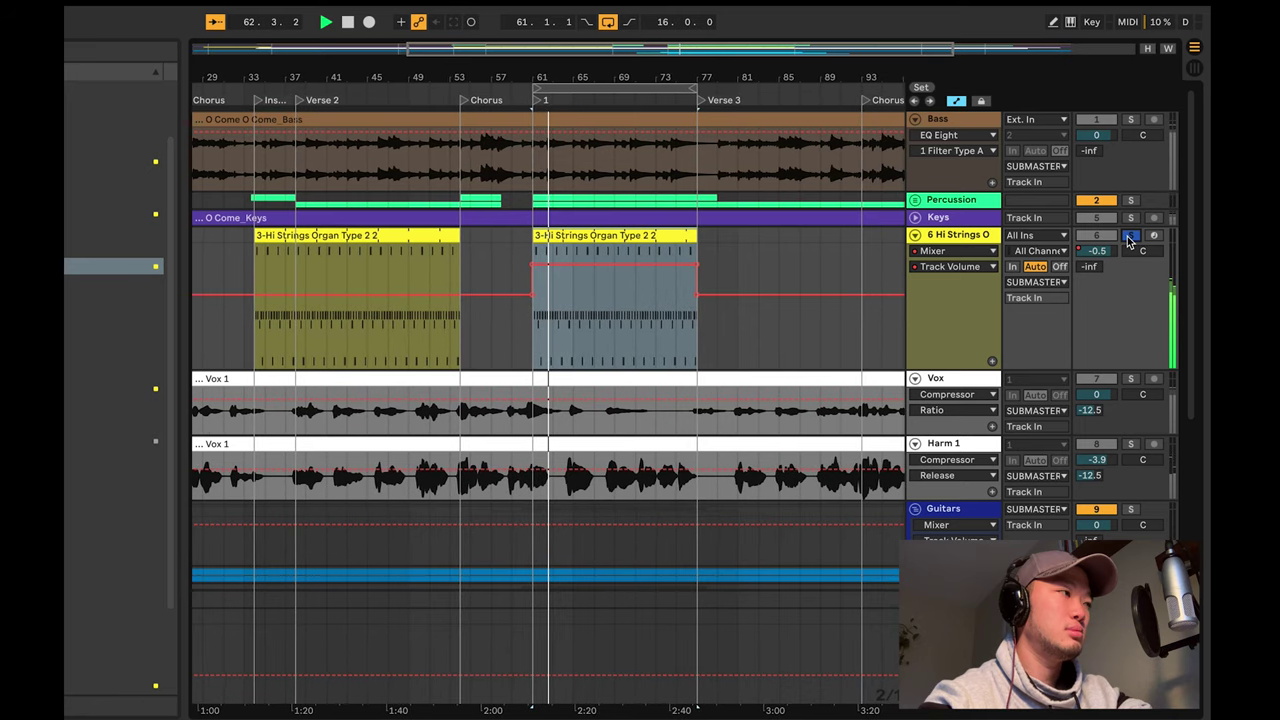
# Step: Switch to Session View and compare the strings' mixer level with the other tracks during unsoloed playback
pyautogui.press('Tab')
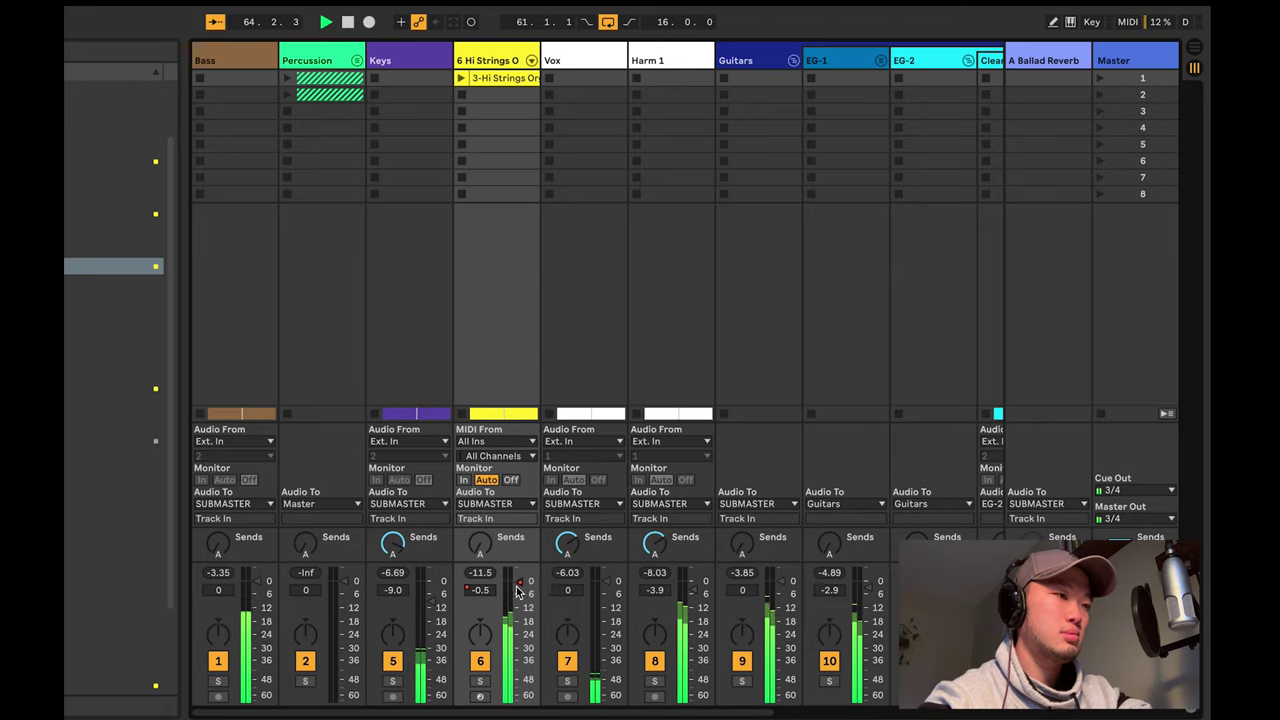
pyautogui.moveTo(585, 640); pyautogui.dragTo(585, 634)
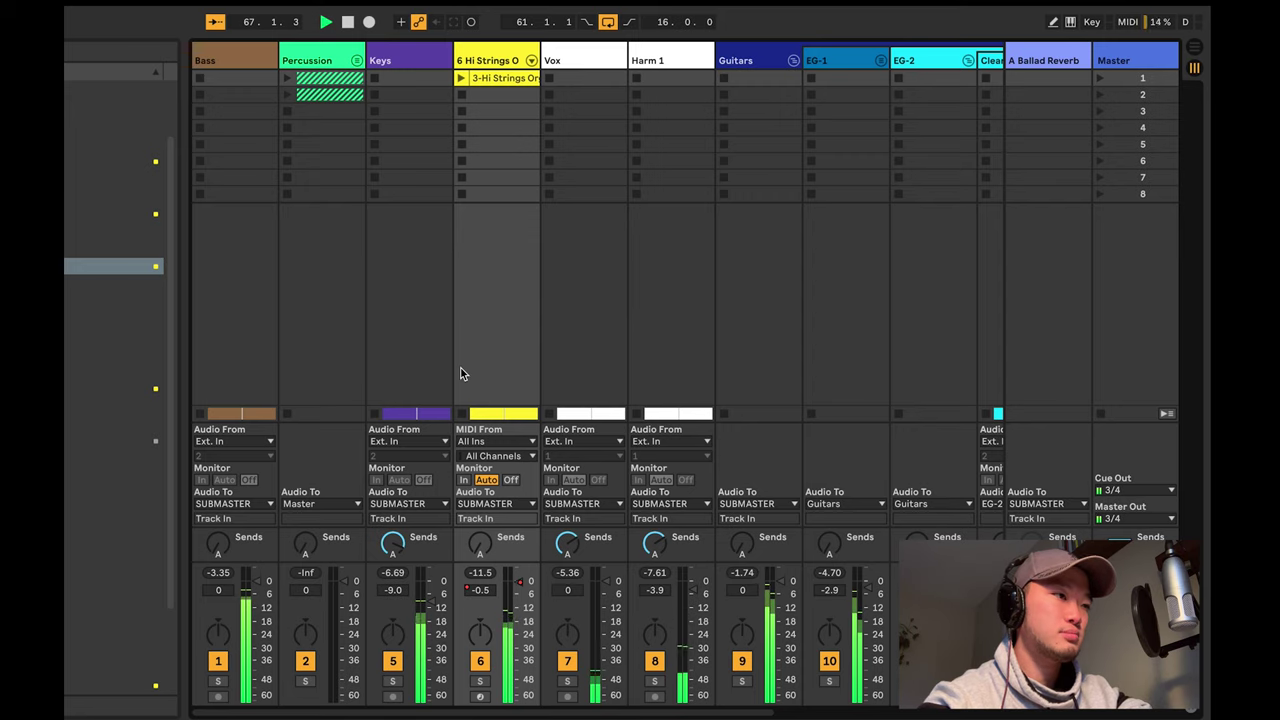
pyautogui.hscroll(1, 565, 329)
pyautogui.hscroll(-1, 565, 336)
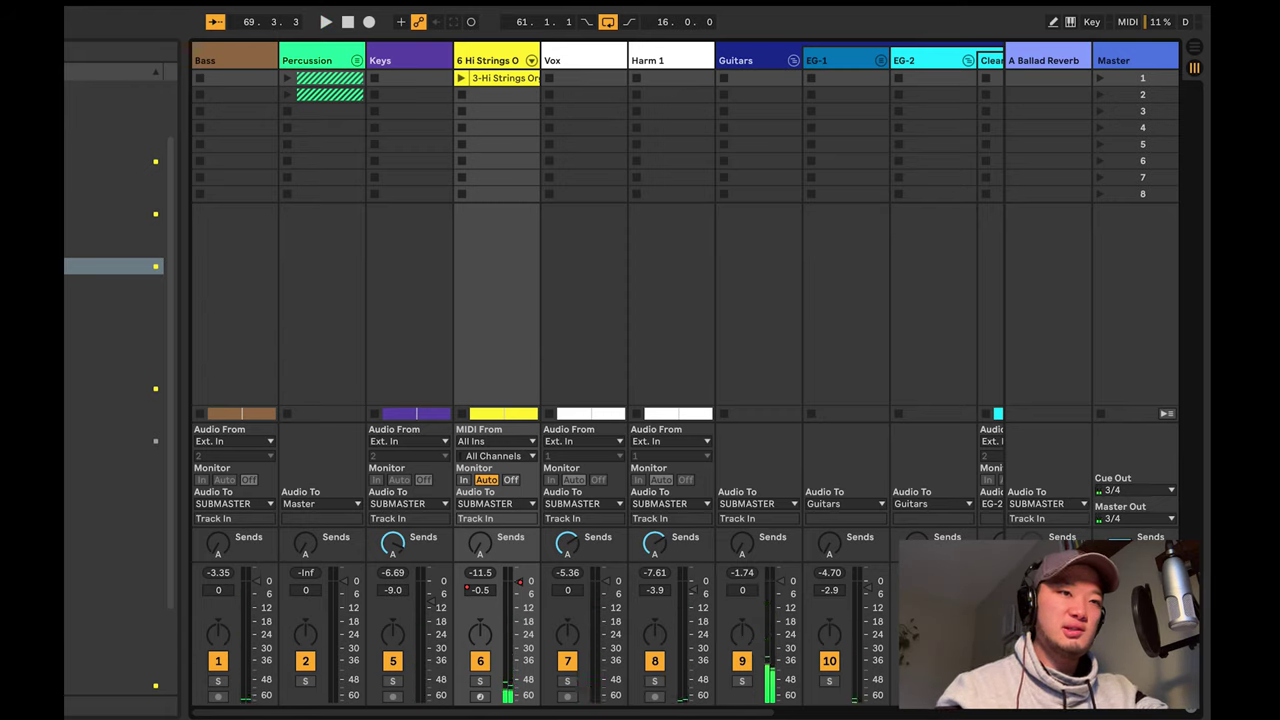
# Step: Find PAZ Analyzer (s) among the Waves plug-ins and add it to the 6 Hi Strings O track
pyautogui.click(113, 545)
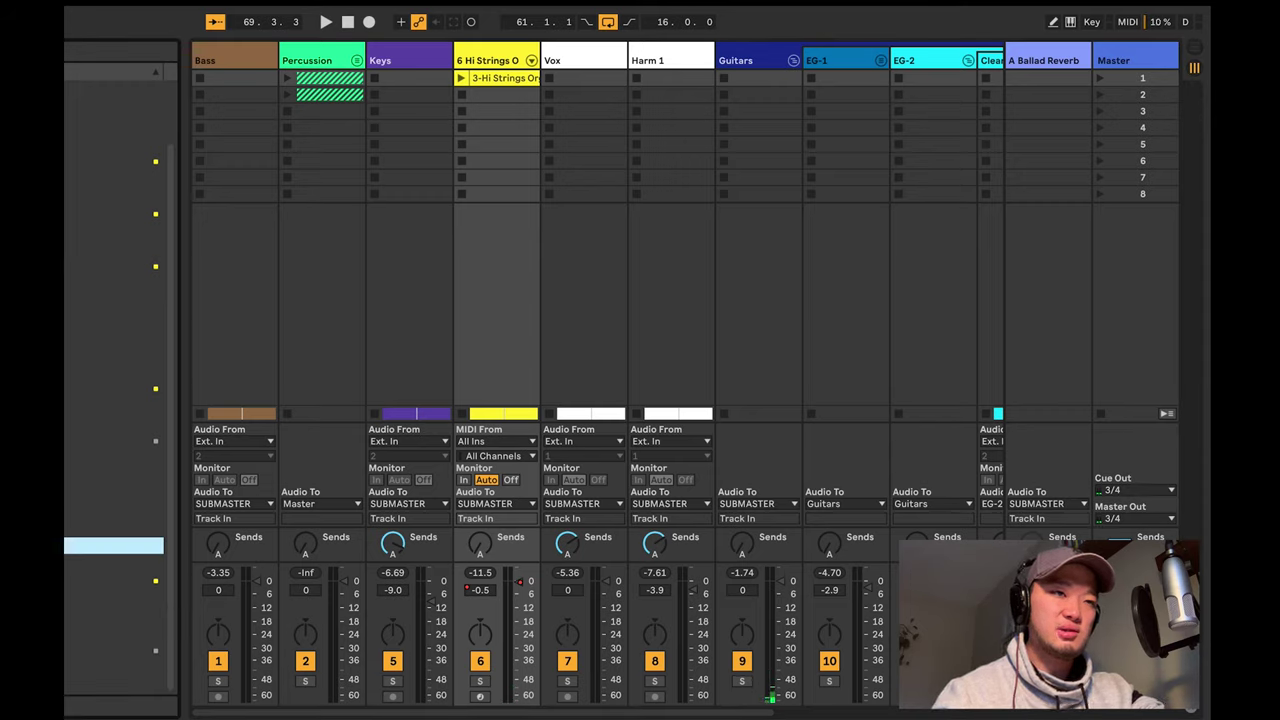
pyautogui.scroll(-2, 113, 400)
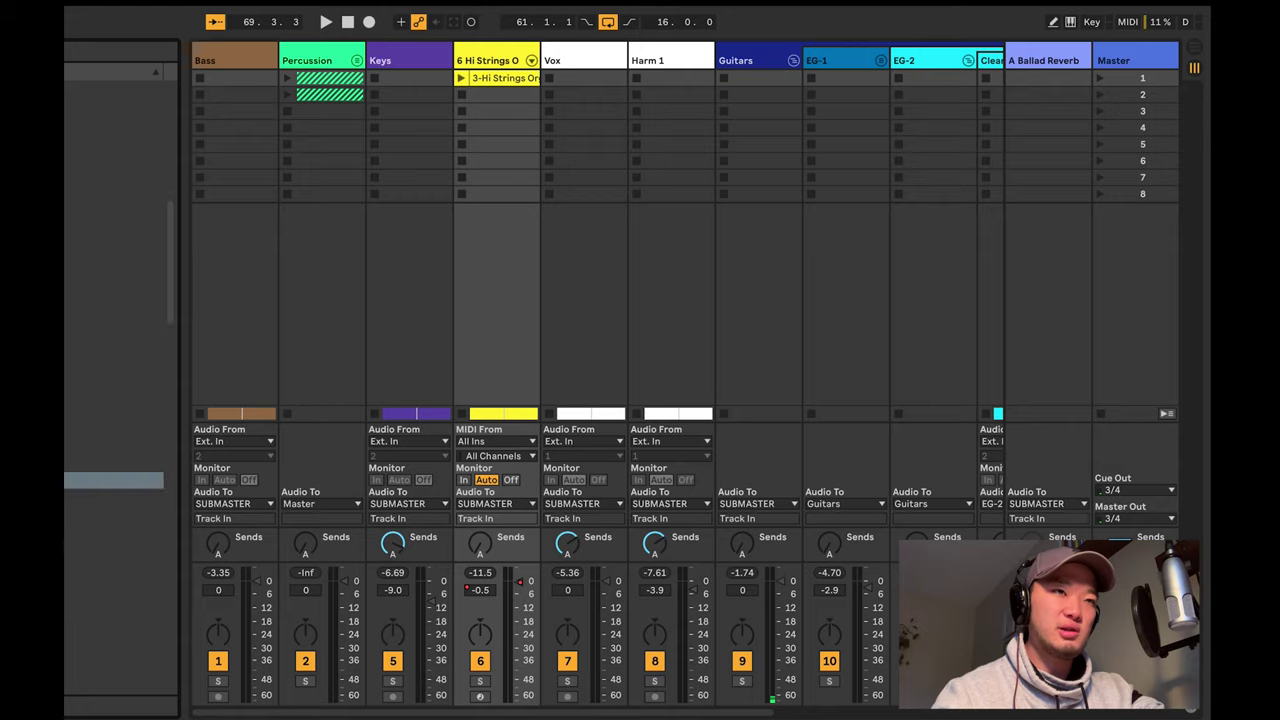
pyautogui.scroll(5, 113, 400)
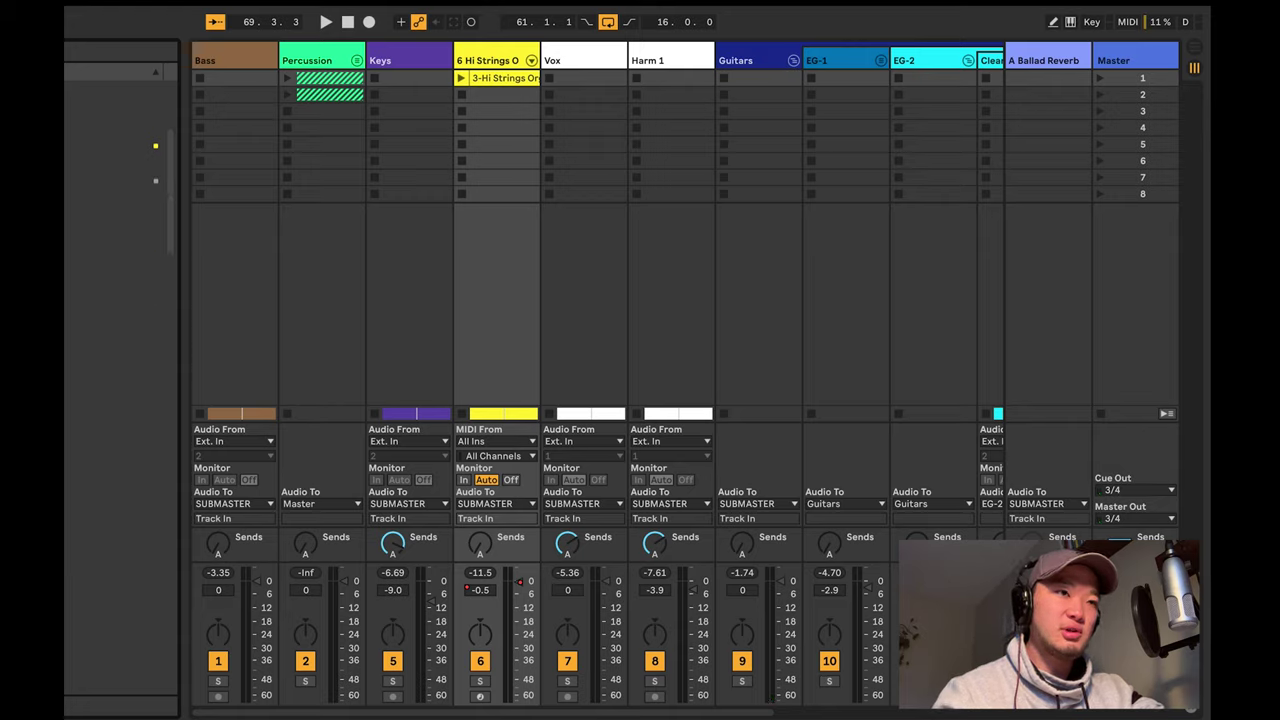
pyautogui.scroll(-5, 113, 400)
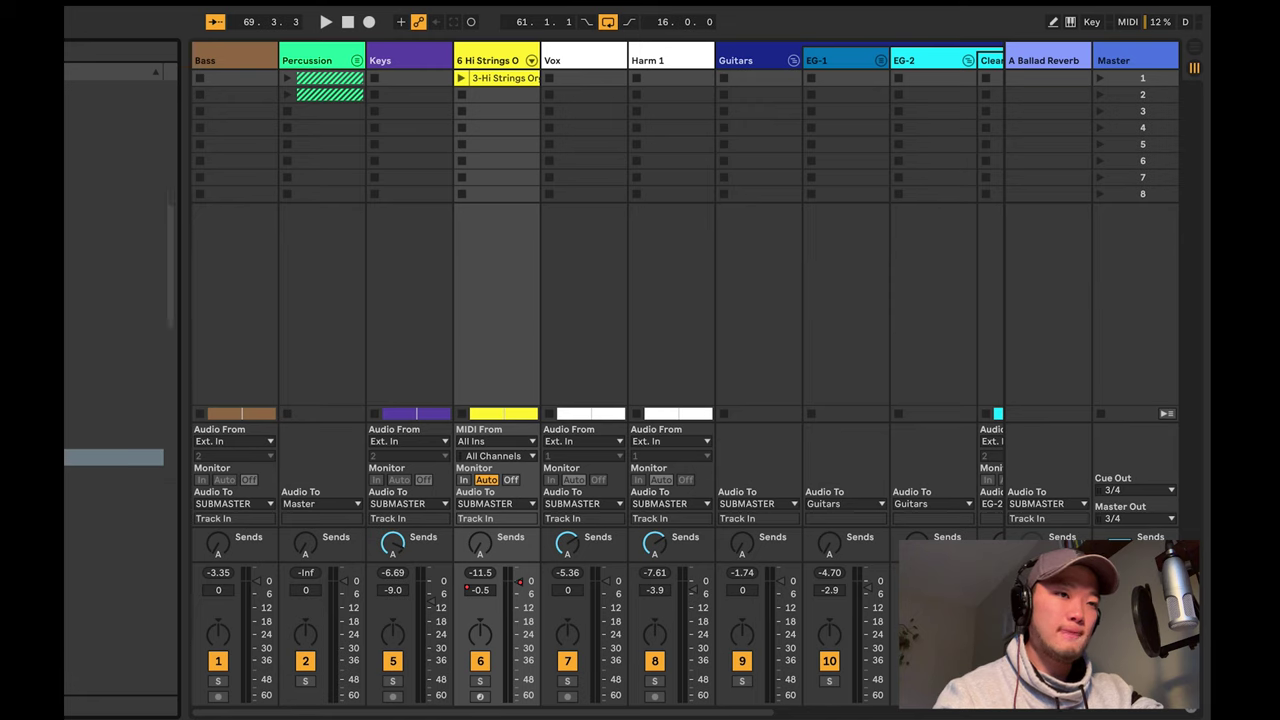
pyautogui.scroll(-3, 195, 20)
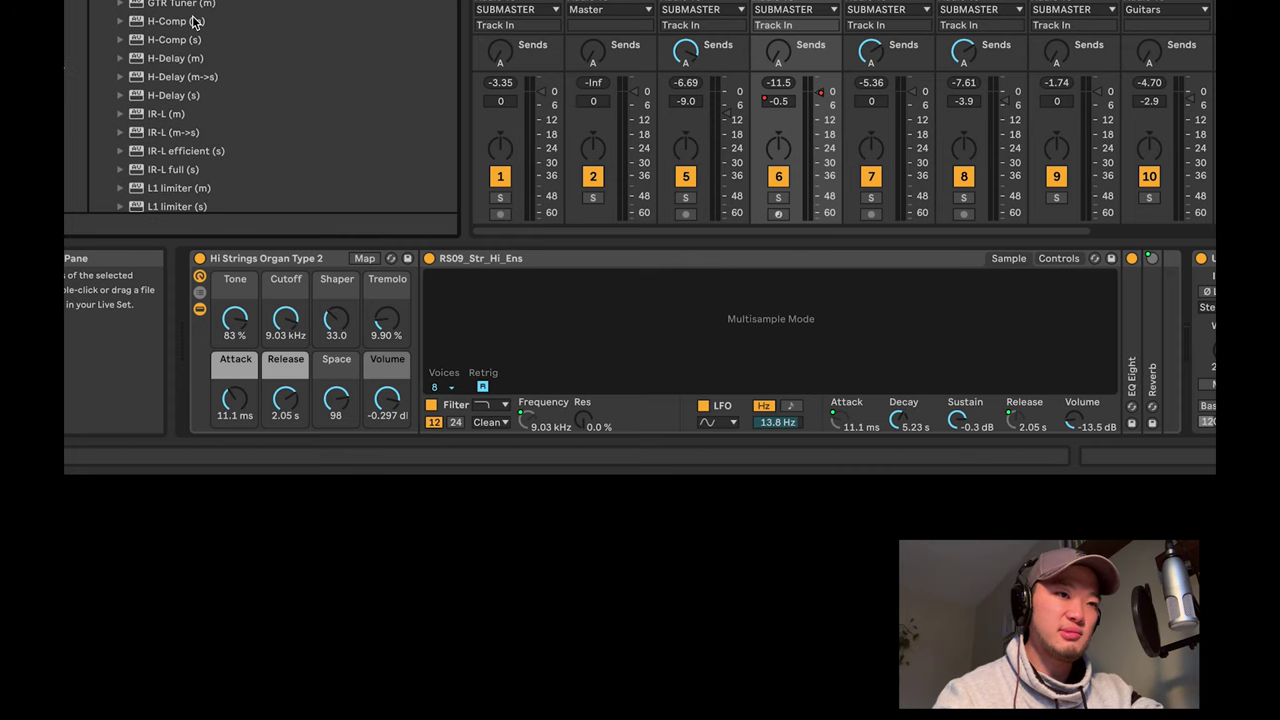
pyautogui.scroll(-2, 190, 107)
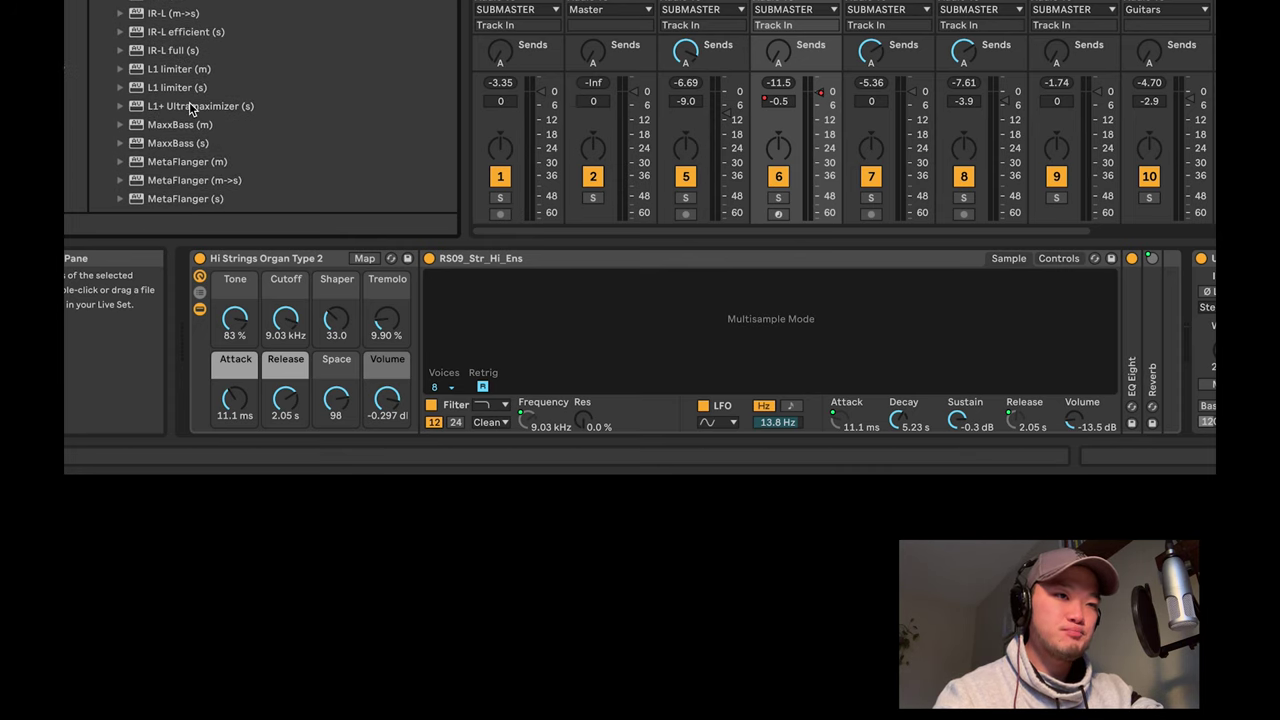
pyautogui.scroll(-20, 190, 107)
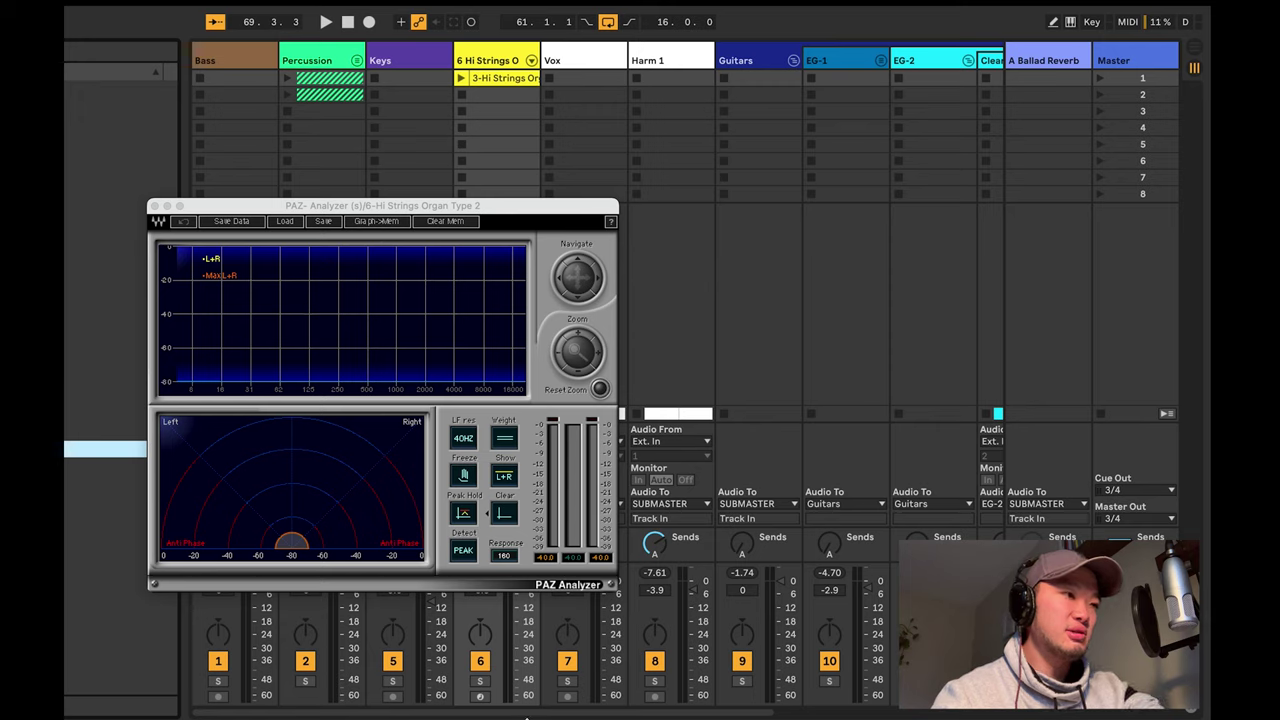
# Step: Solo the 6 Hi Strings O track and play it to examine its spectrum and stereo spread in PAZ Analyzer
pyautogui.click(481, 682)
pyautogui.press('space')
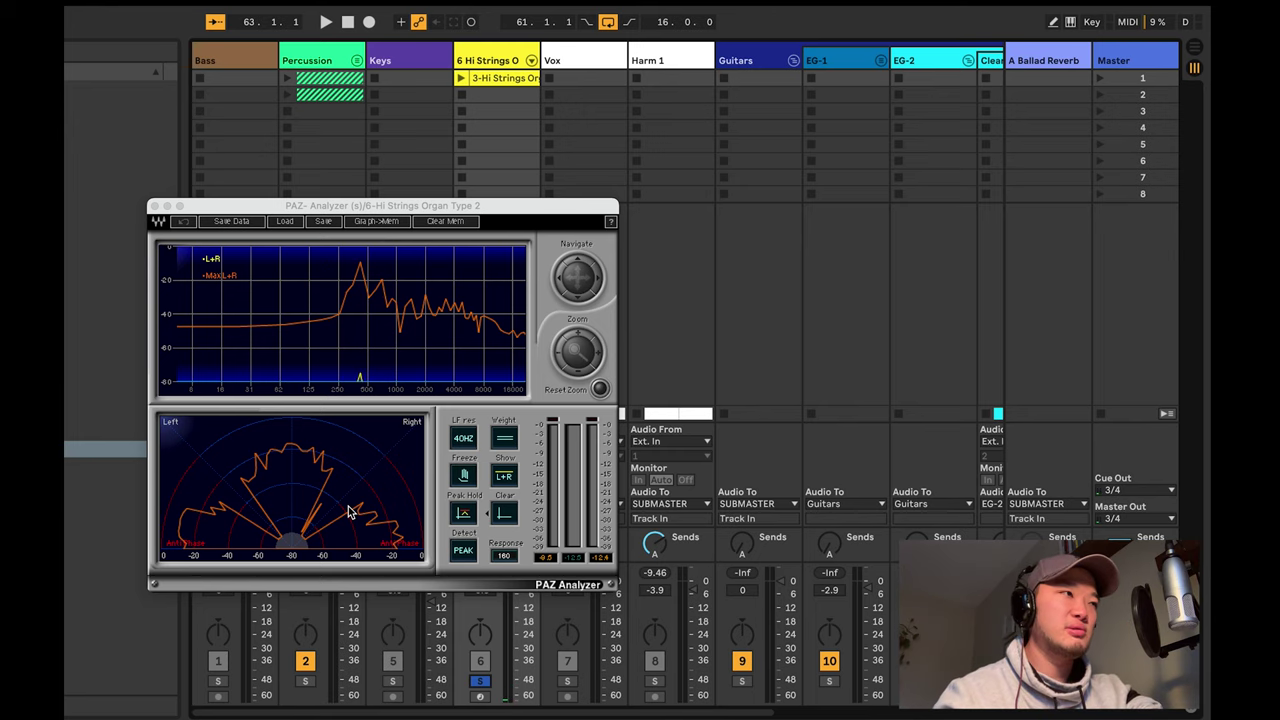
pyautogui.hscroll(4, 838, 287)
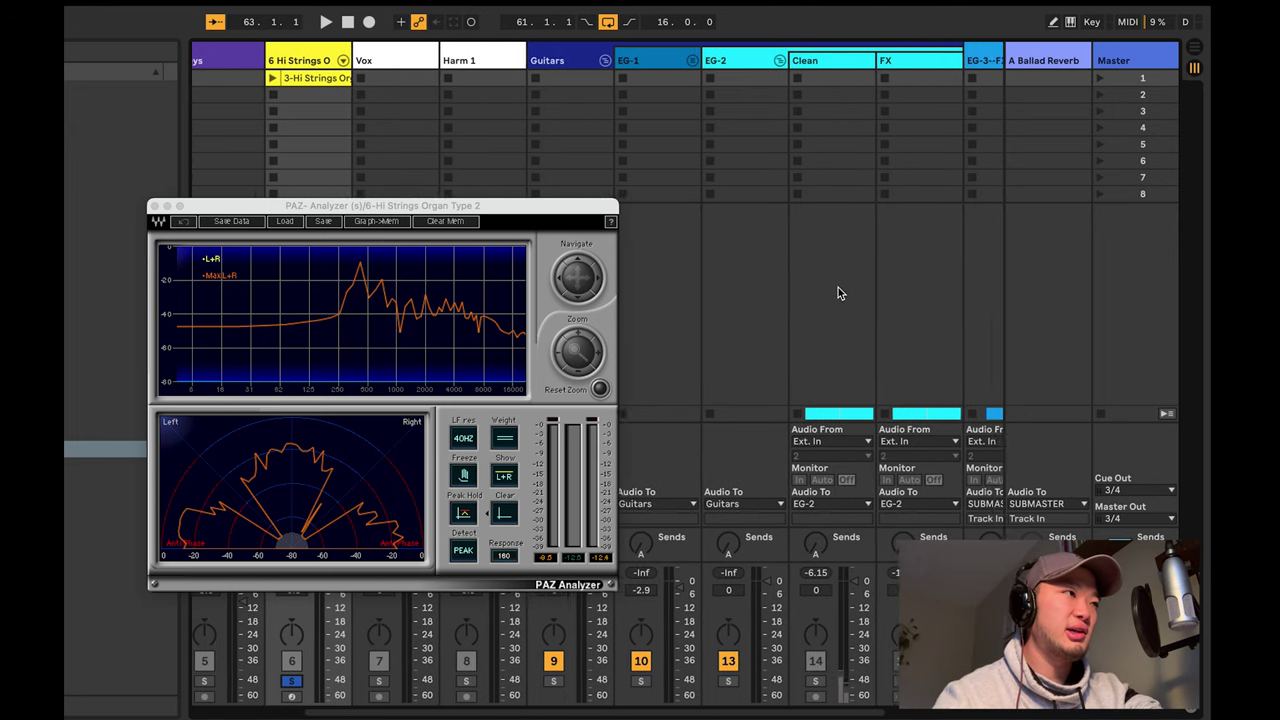
pyautogui.hscroll(-4, 771, 497)
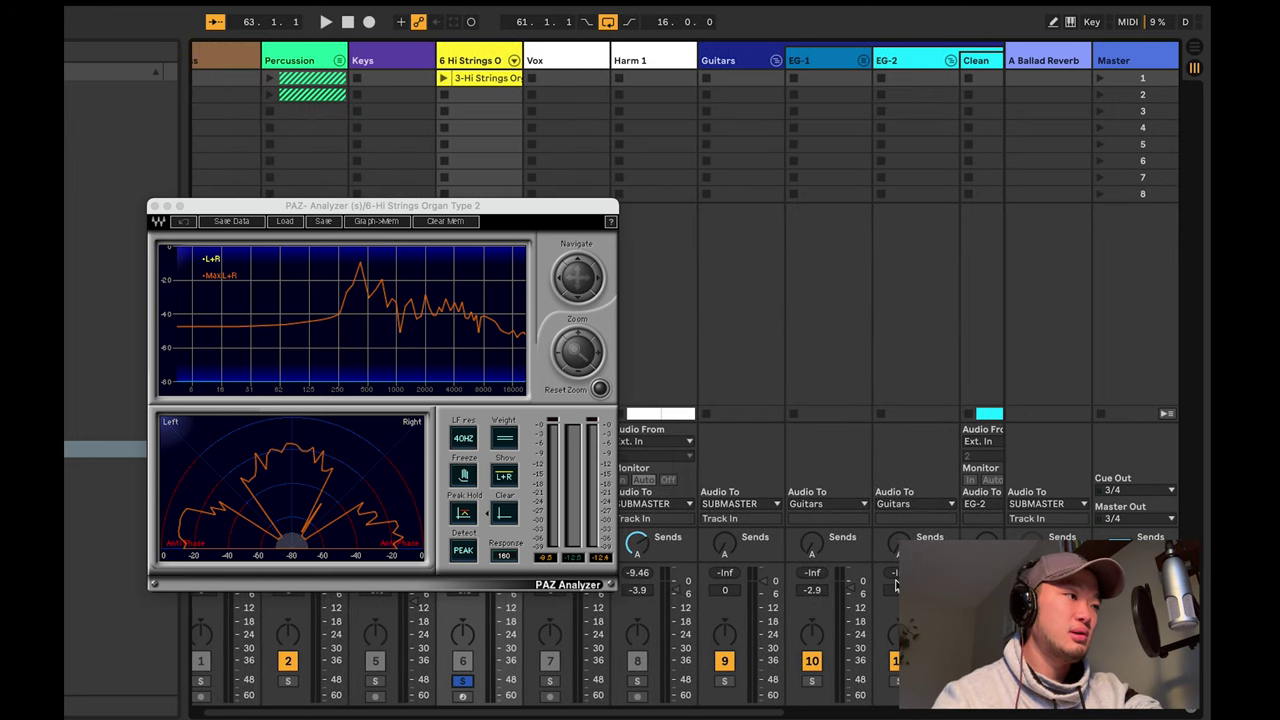
# Step: Solo the Guitars group and play the looped section with the PAZ Analyzer window open
pyautogui.click(829, 422)
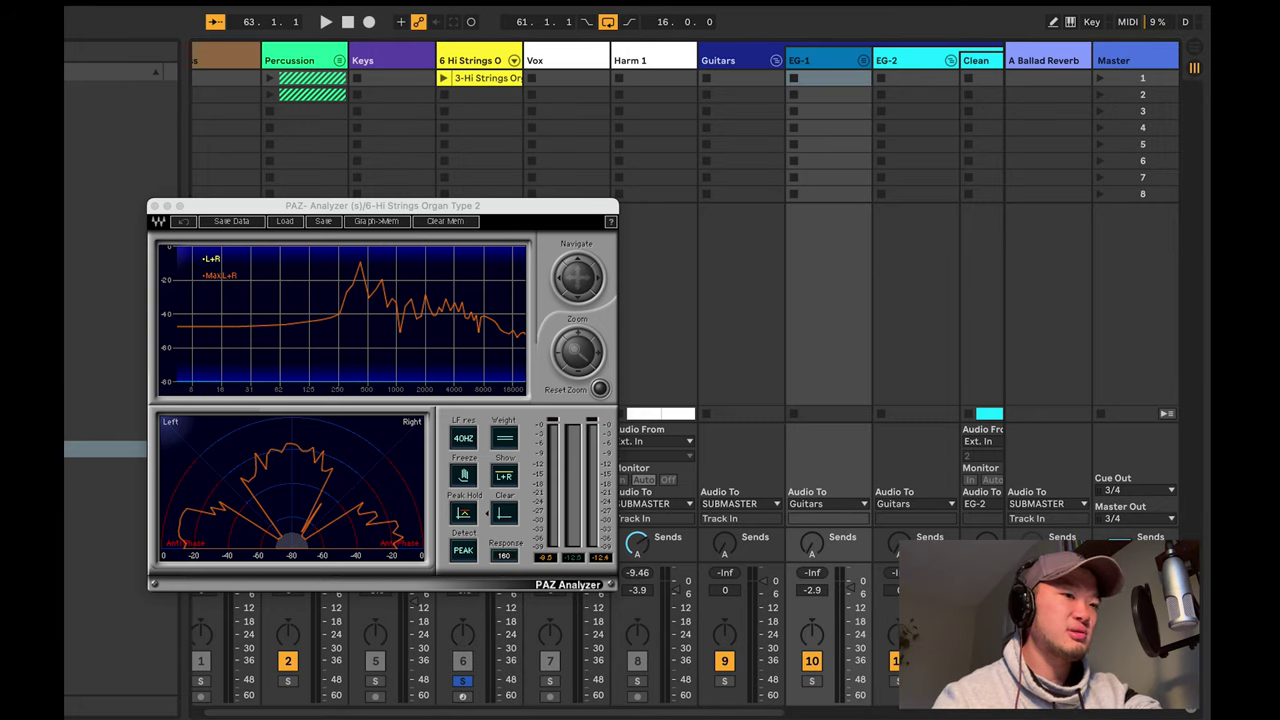
pyautogui.click(745, 578)
pyautogui.click(724, 681)
pyautogui.press('space')
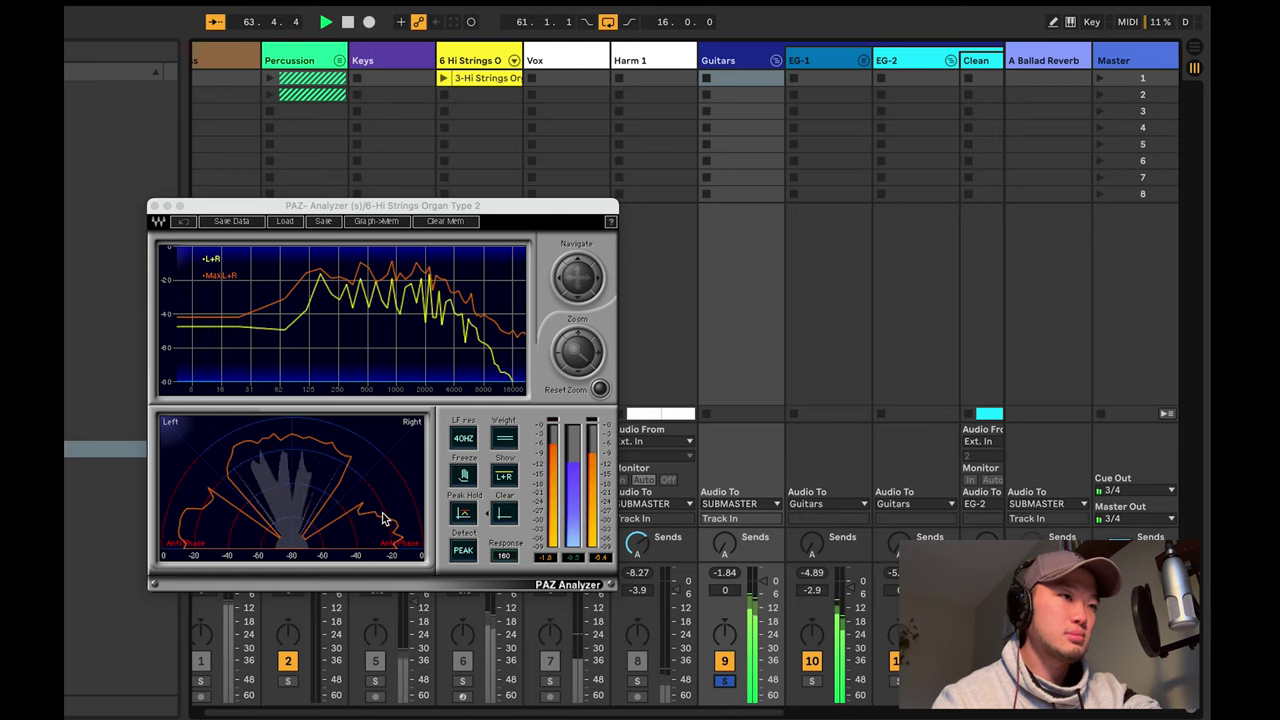
# Step: Stop playback, select the EG-3--FX track and fold the EG-2 group
pyautogui.hscroll(5, 754, 379)
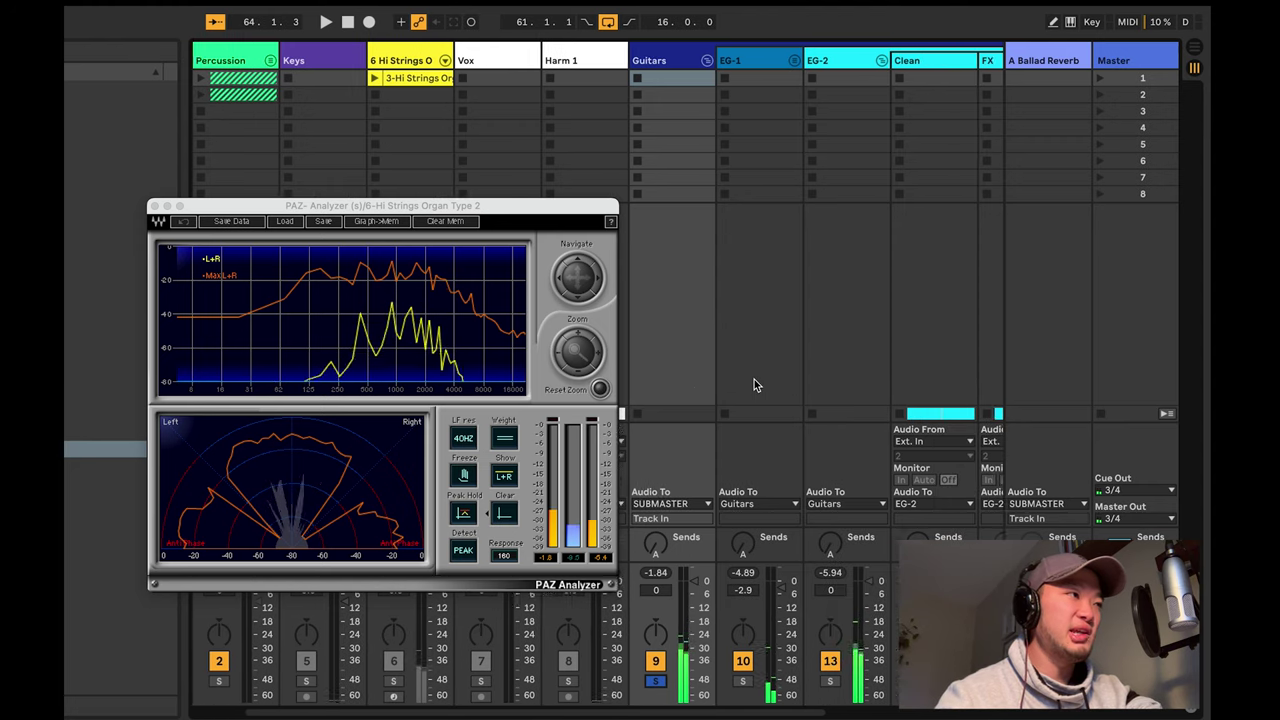
pyautogui.hscroll(3, 836, 360)
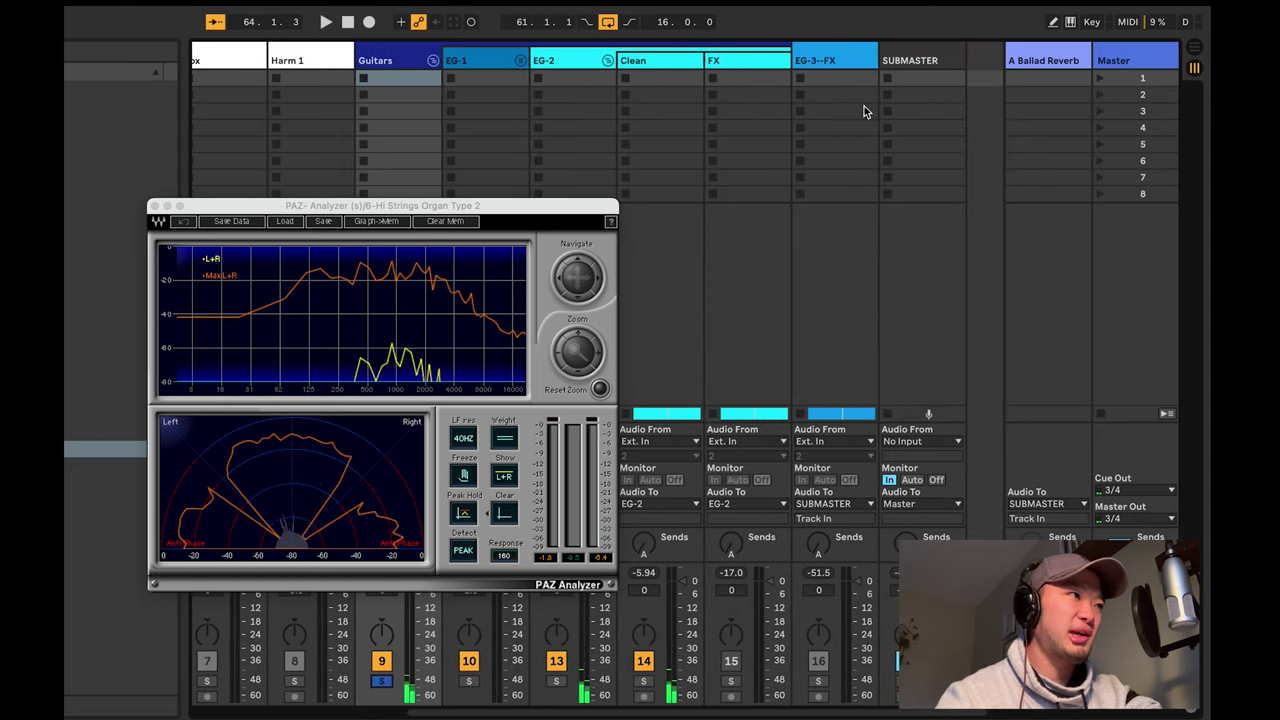
pyautogui.click(838, 60)
pyautogui.hscroll(-1, 805, 132)
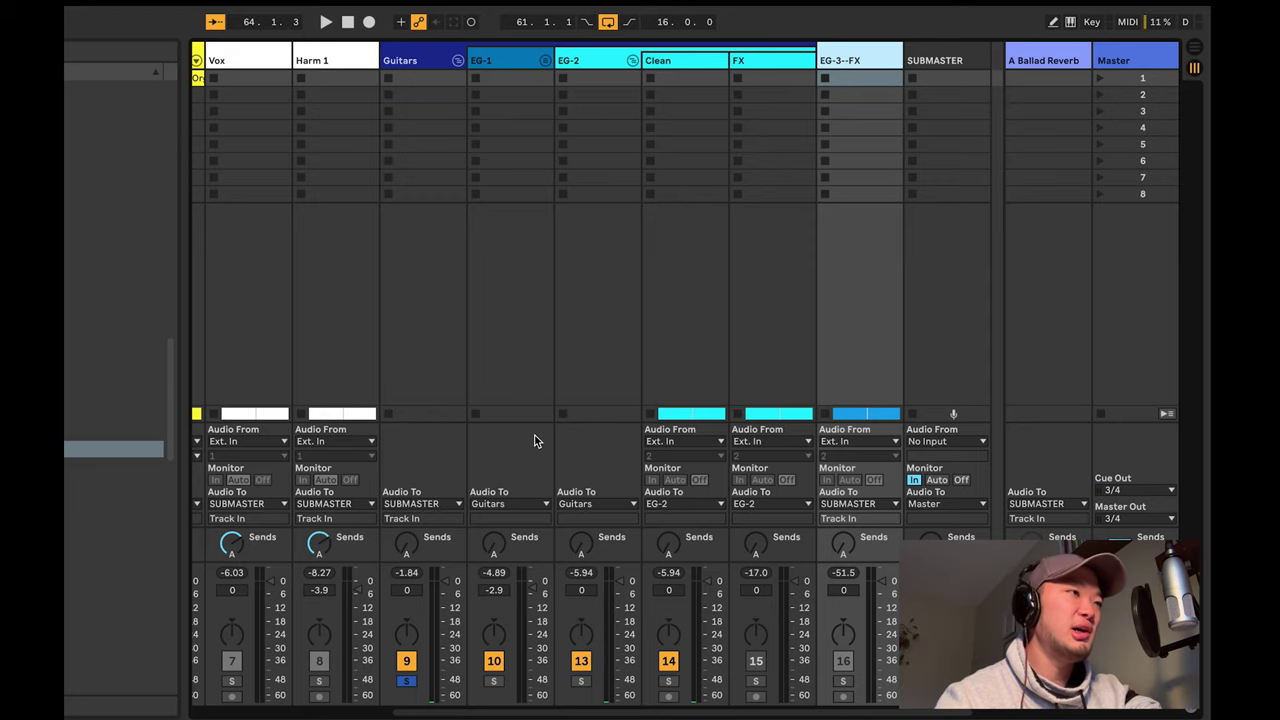
pyautogui.click(632, 60)
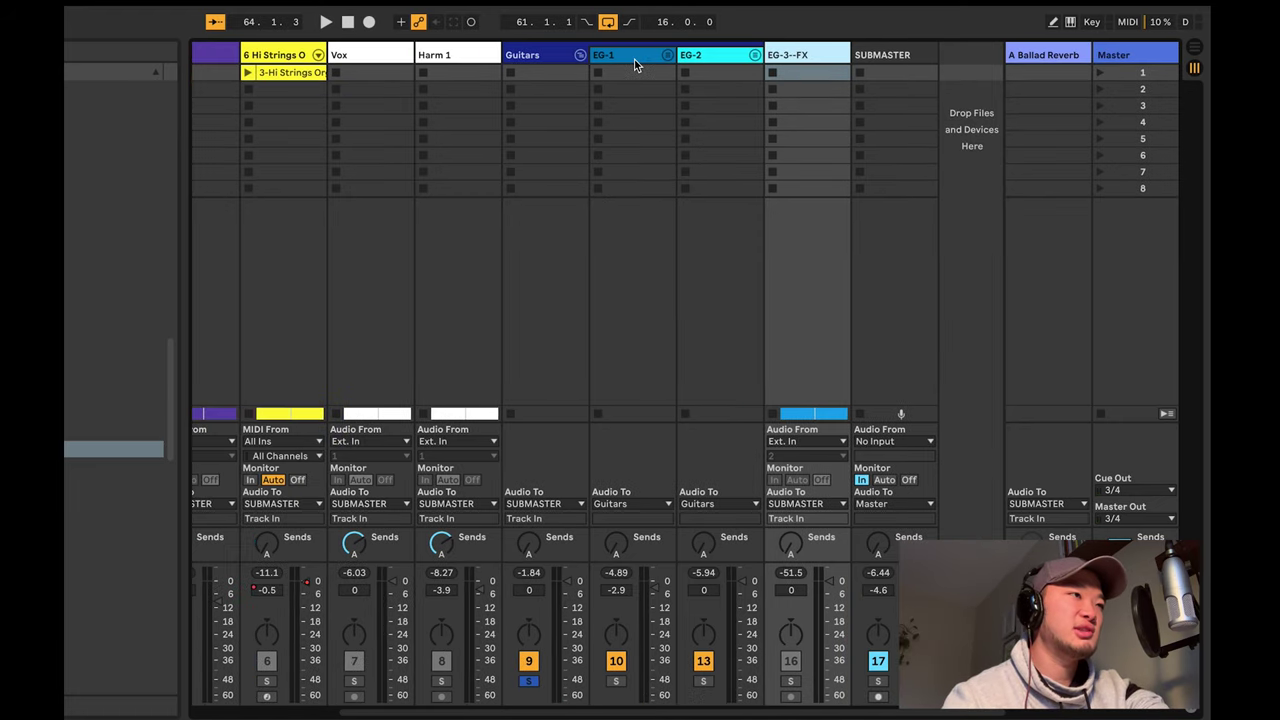
# Step: Select the EG-1, EG-2 and Guitars tracks in turn to compare their stereo levels in the mixer
pyautogui.click(642, 60)
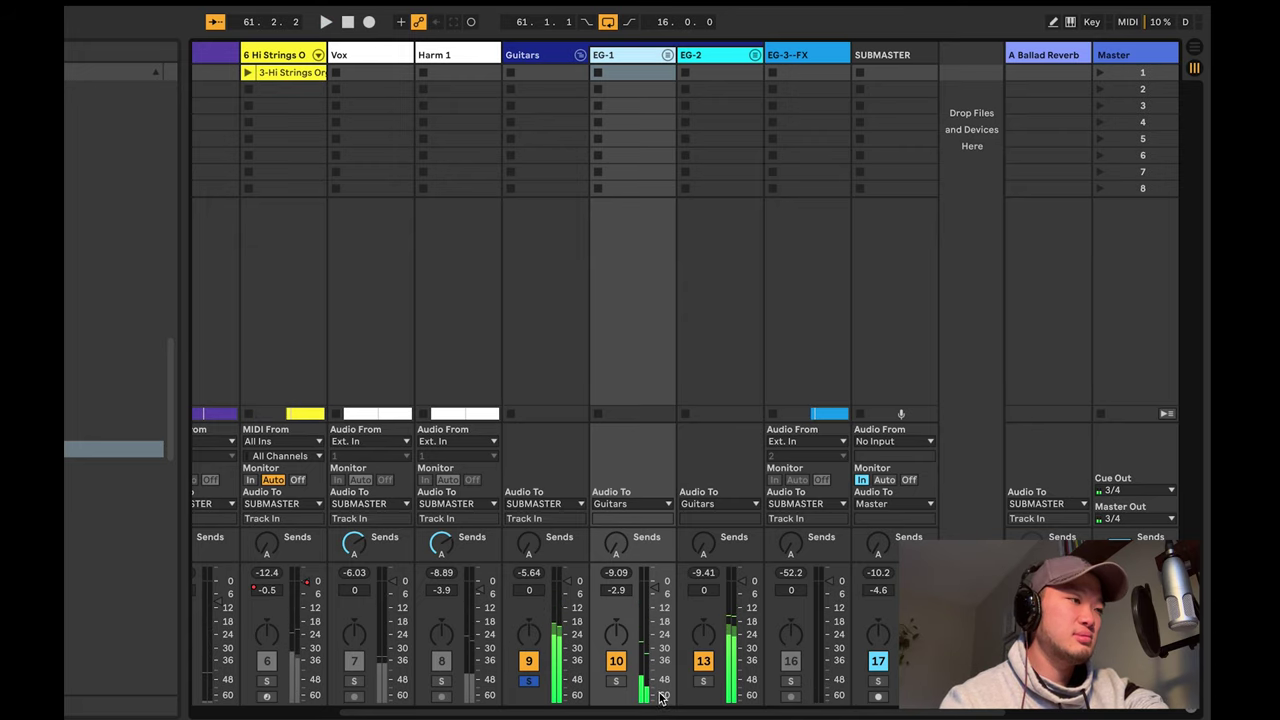
pyautogui.click(700, 60)
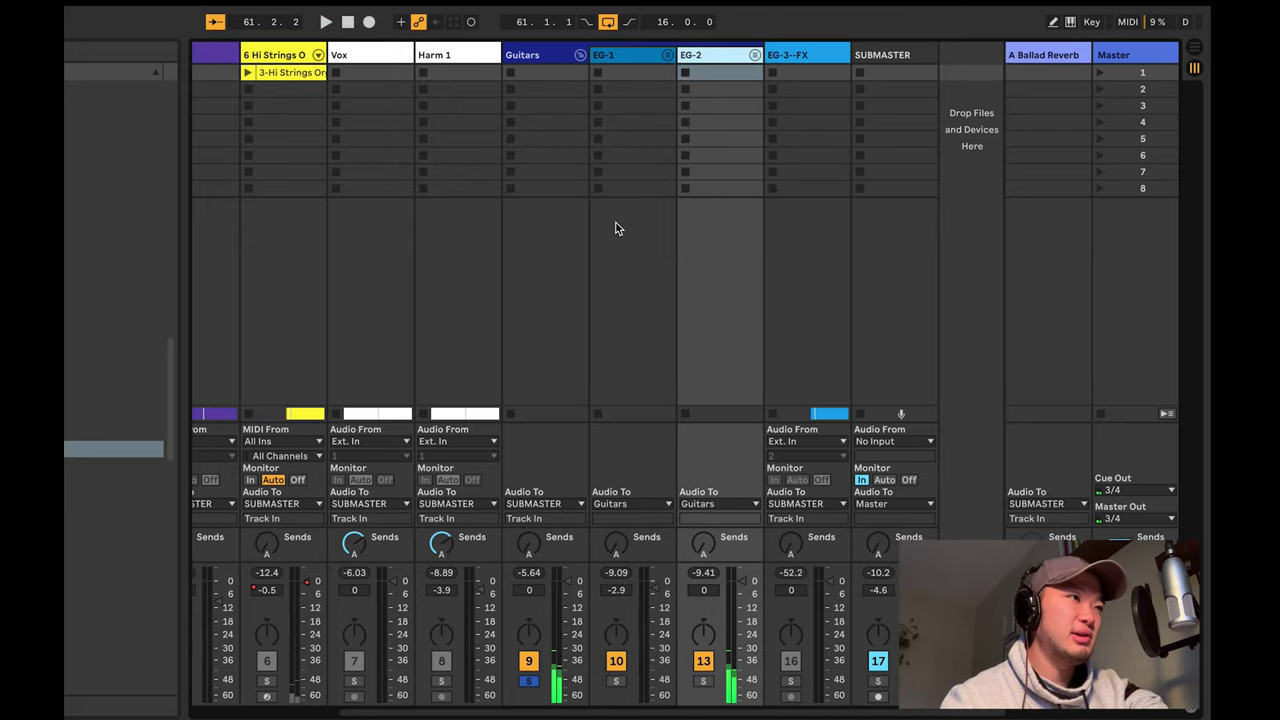
pyautogui.hscroll(-5, 549, 200)
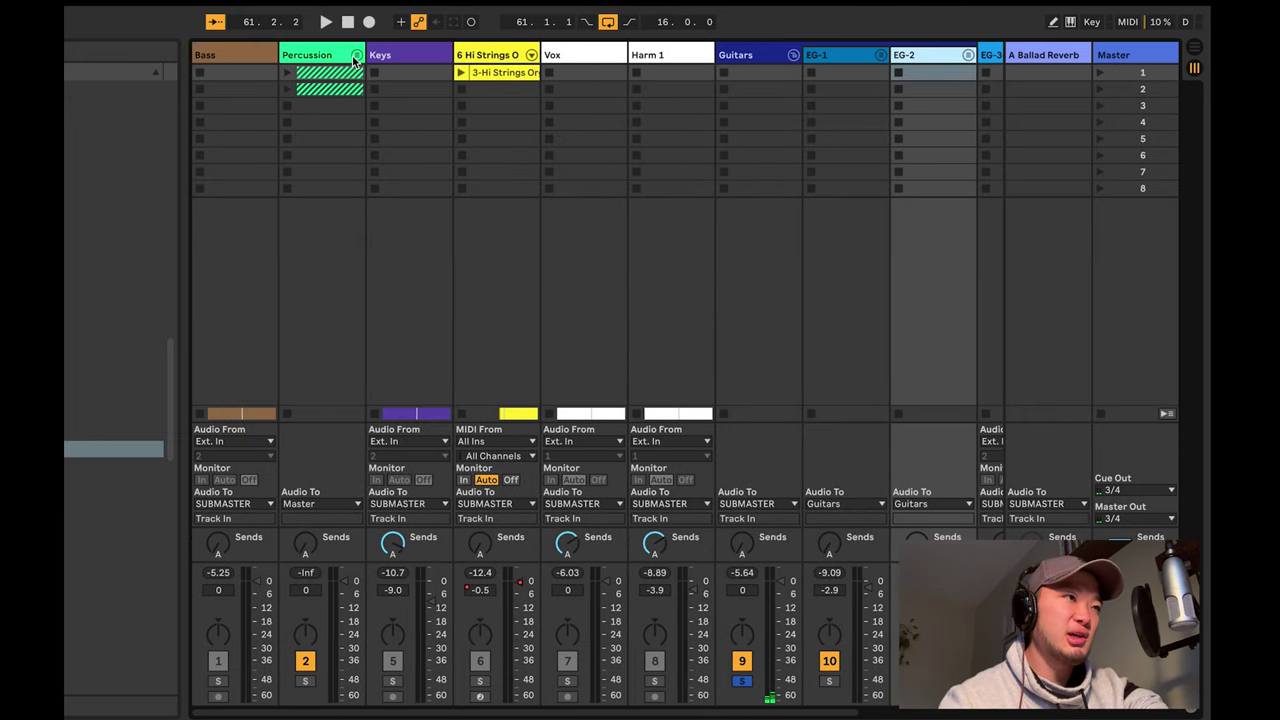
pyautogui.click(749, 56)
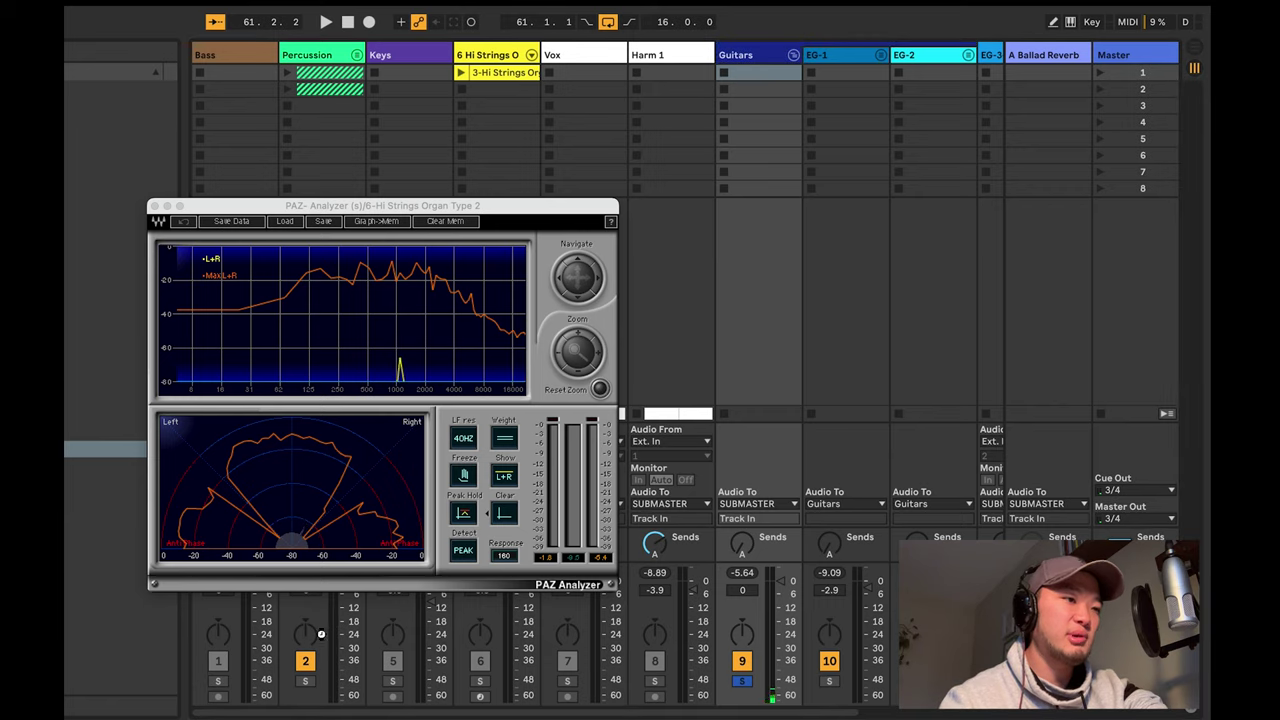
# Step: Solo the Percussion group and play the looped section with the PAZ Analyzer window open
pyautogui.click(292, 477)
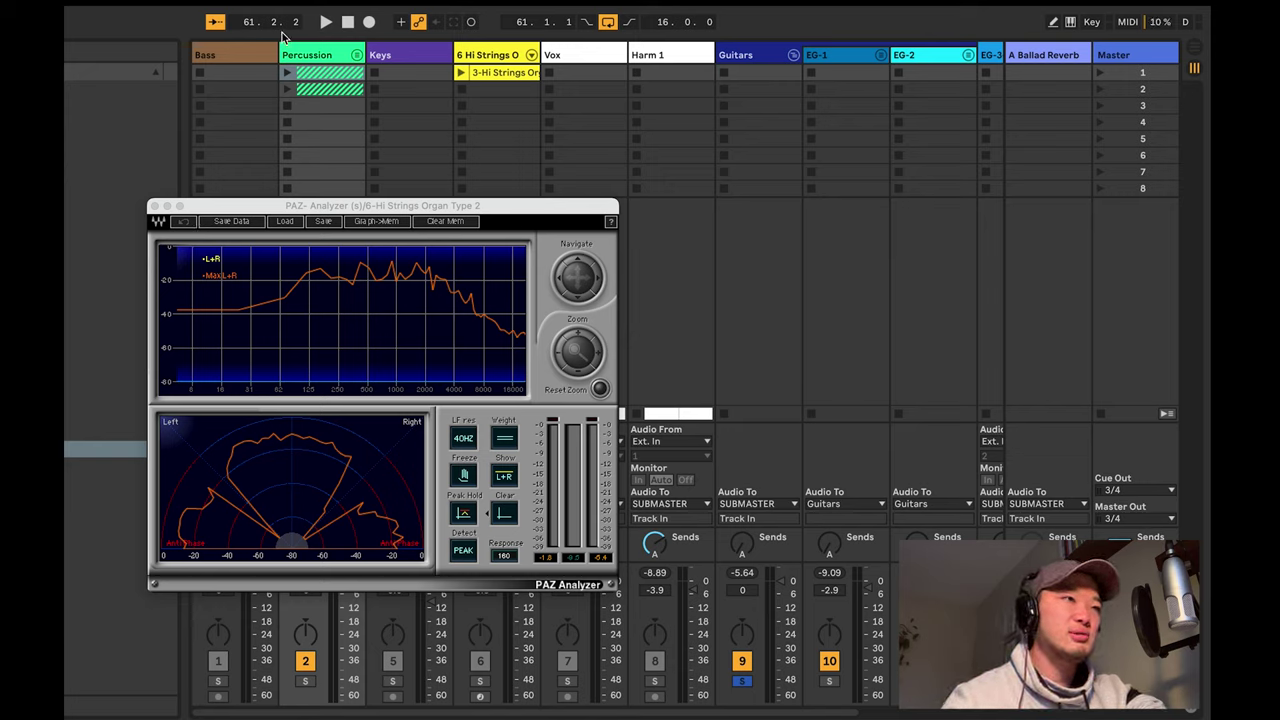
pyautogui.click(305, 684)
pyautogui.press('space')
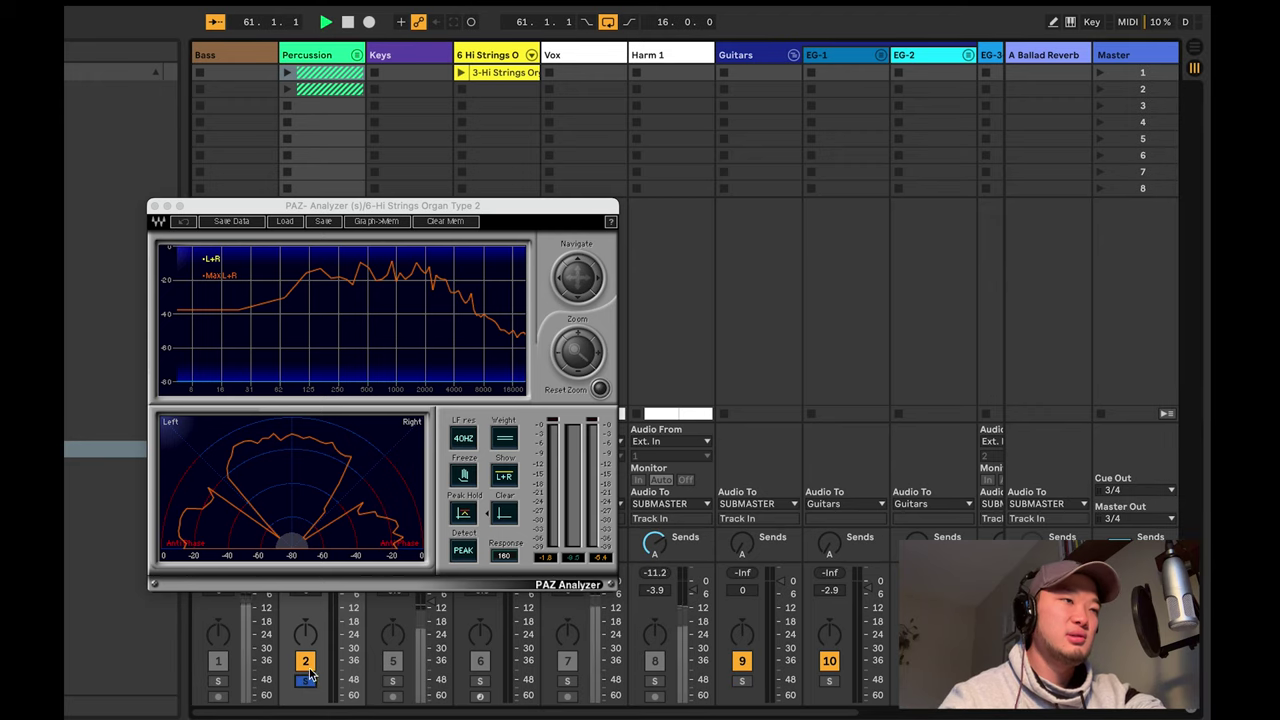
# Step: Unfold the Percussion group and route the outputs of the 3-Audio 2 and 4 Audio tracks to Percussion
pyautogui.click(335, 55)
pyautogui.click(357, 55)
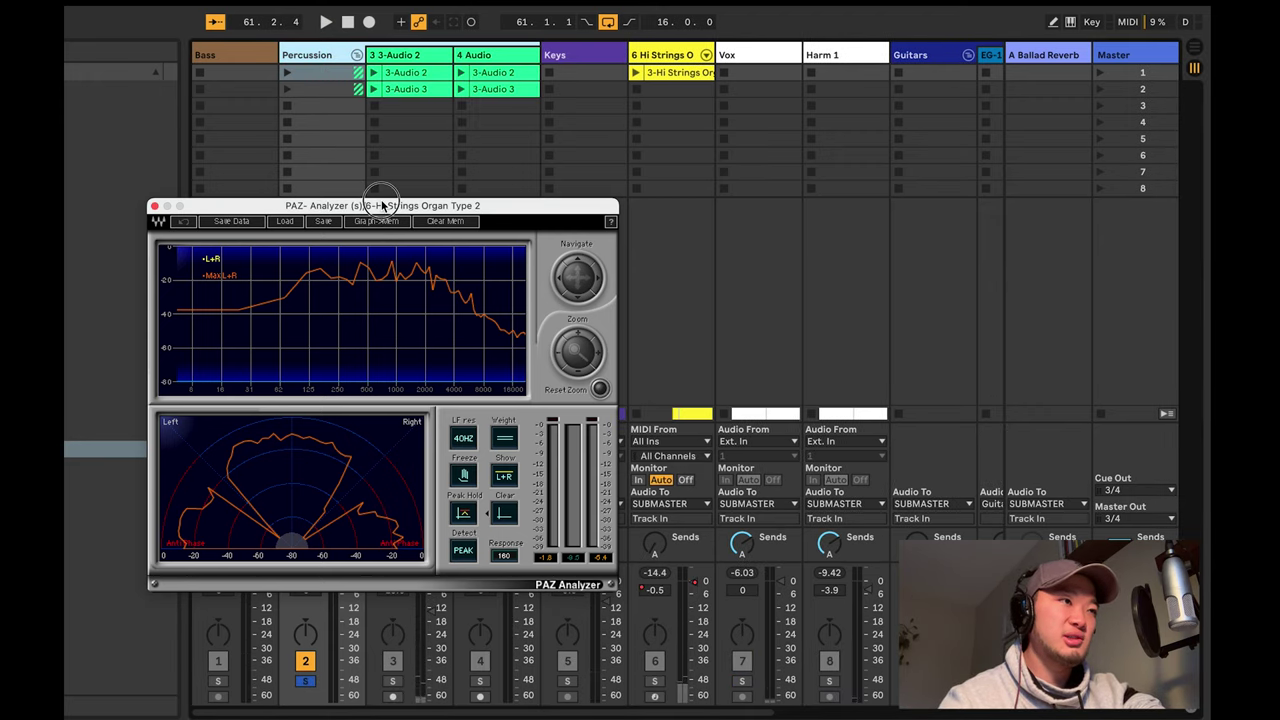
pyautogui.moveTo(372, 205); pyautogui.dragTo(76, 216)
pyautogui.click(392, 504)
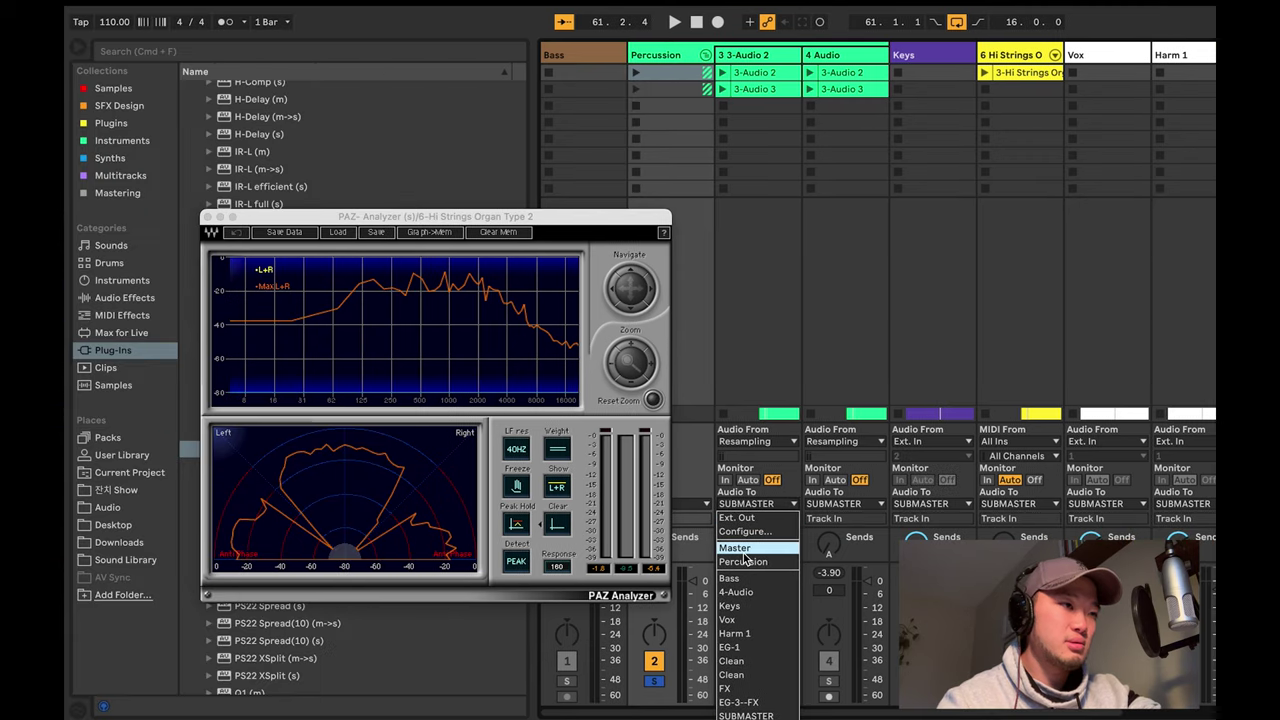
pyautogui.click(743, 562)
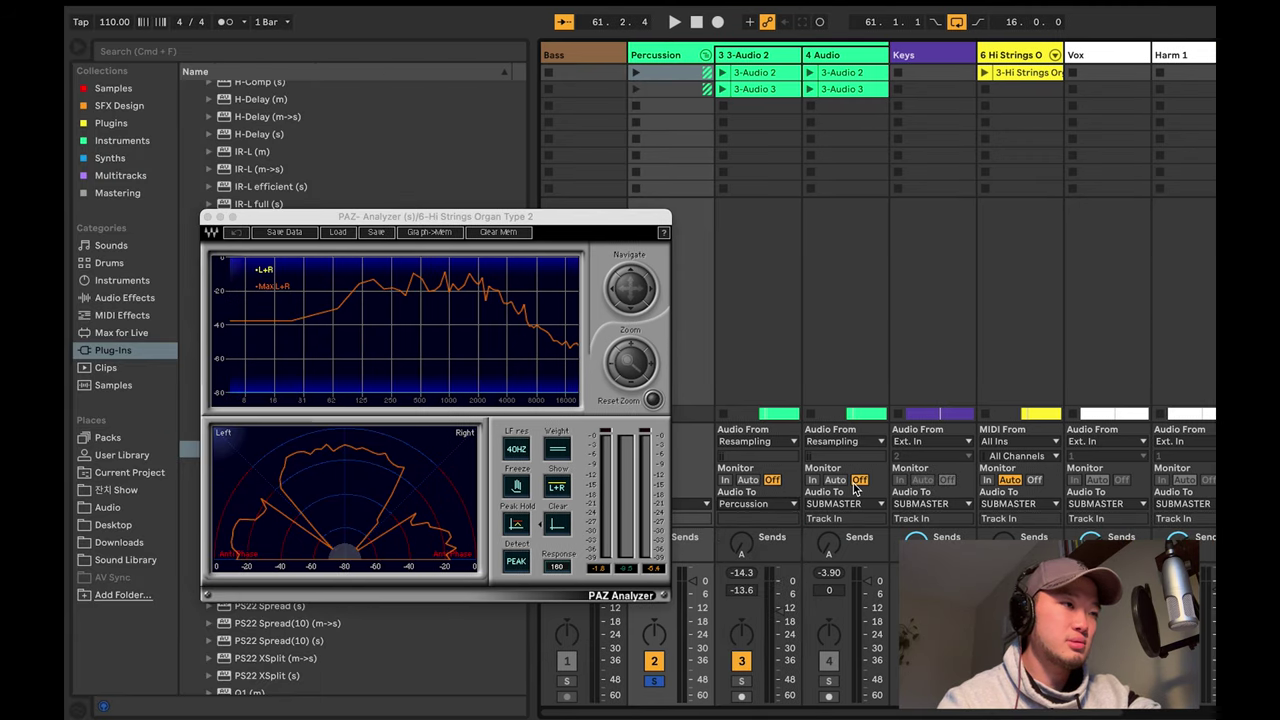
pyautogui.click(853, 503)
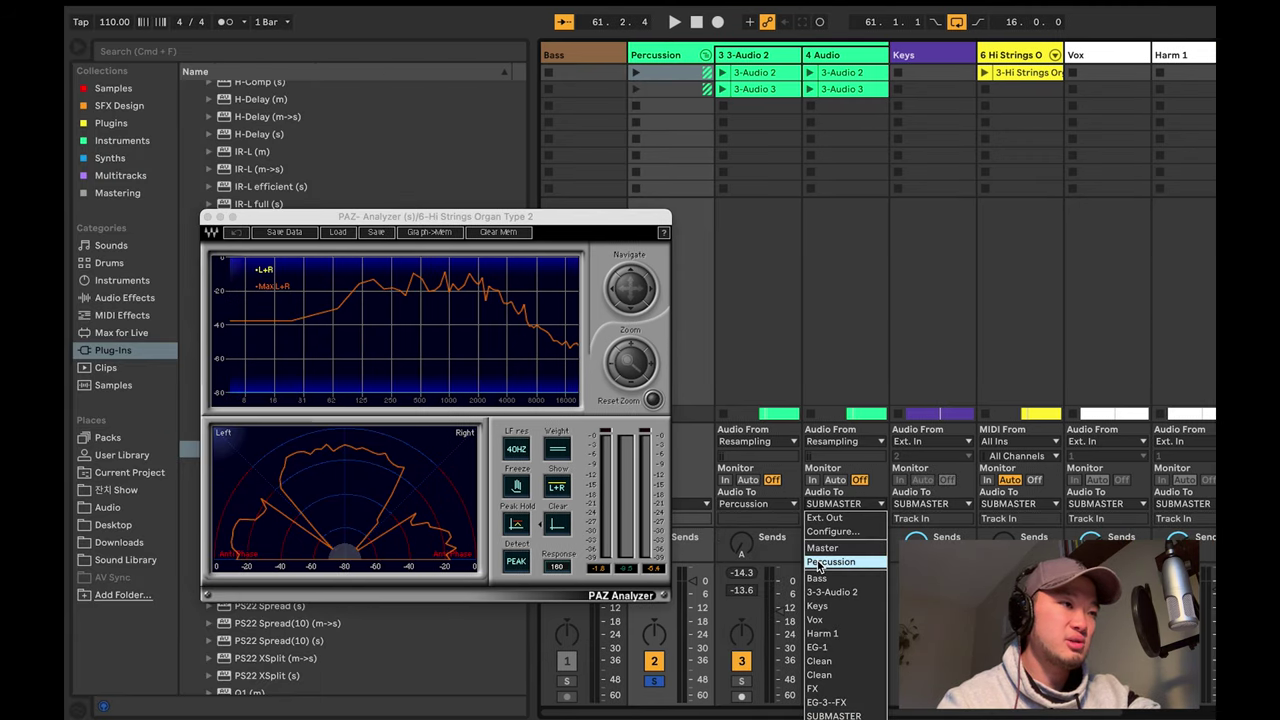
pyautogui.click(820, 562)
# Step: Route the Percussion group's output to SUBMASTER and play the loop to examine it in PAZ Analyzer
pyautogui.click(703, 508)
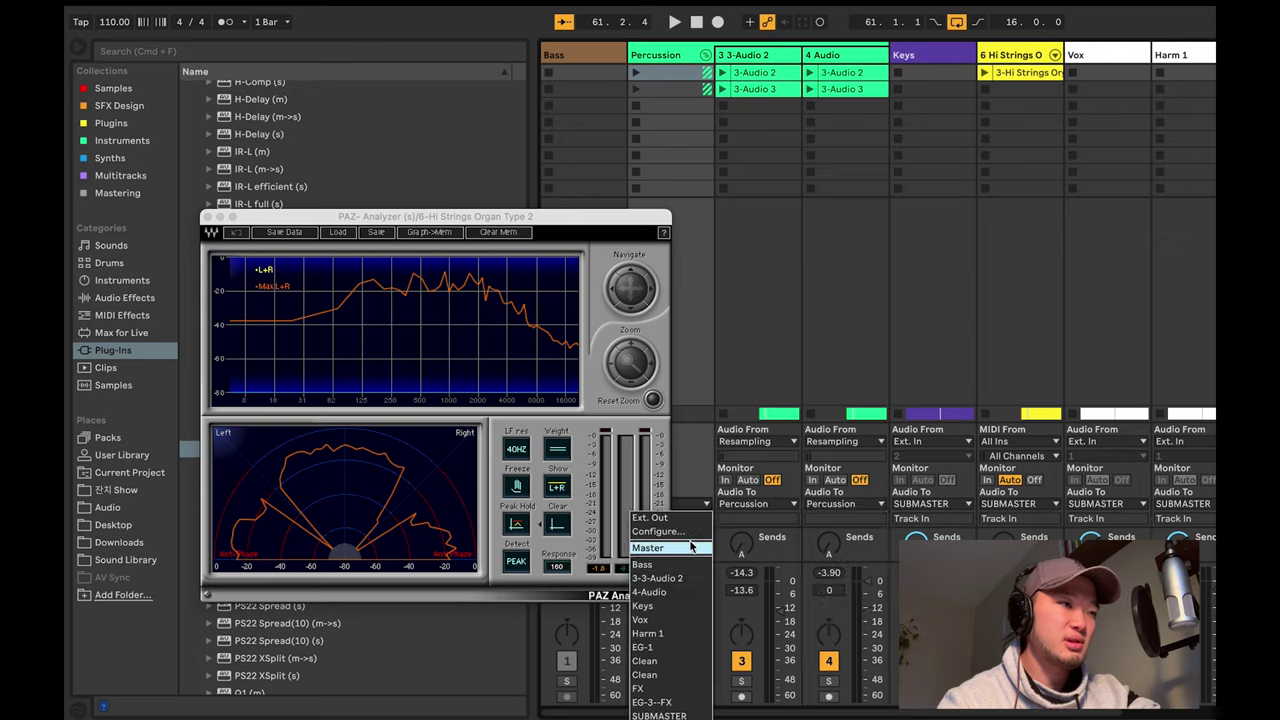
pyautogui.click(660, 702)
pyautogui.press('space')
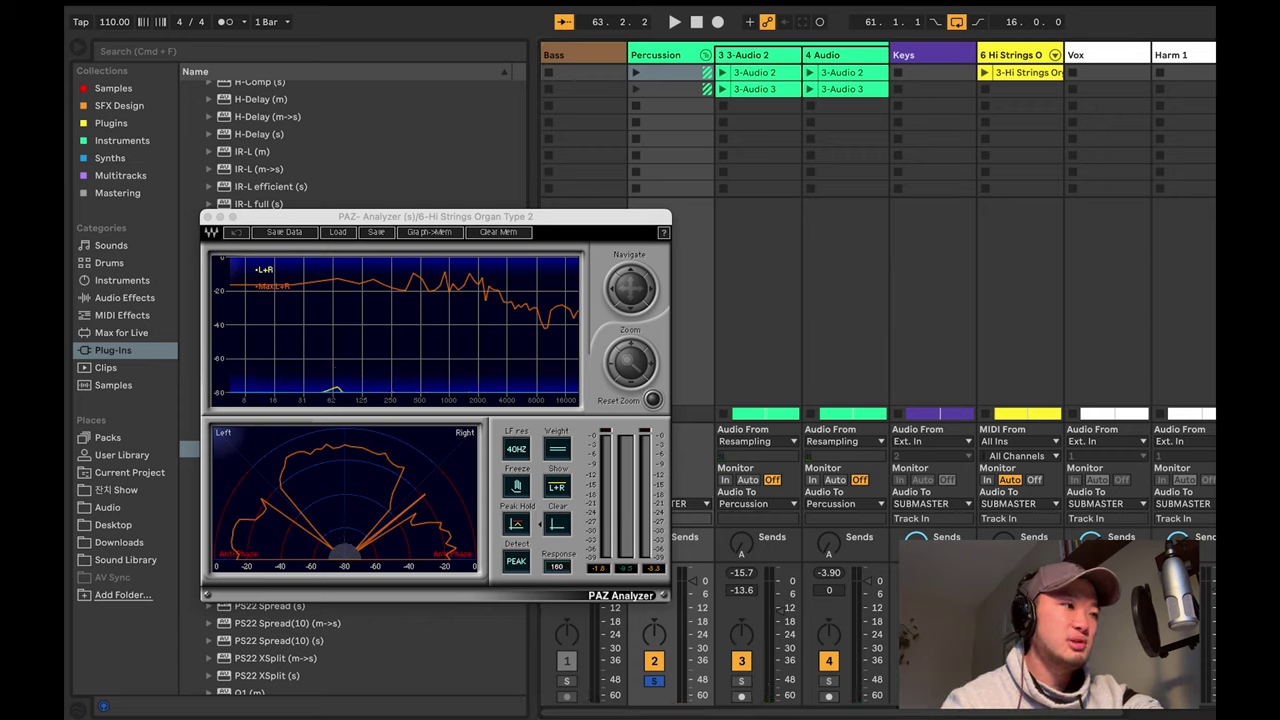
# Step: Solo the Vox track, play the loop to examine its stereo image in PAZ Analyzer, and close the analyzer window
pyautogui.click(1108, 72)
pyautogui.press('space')
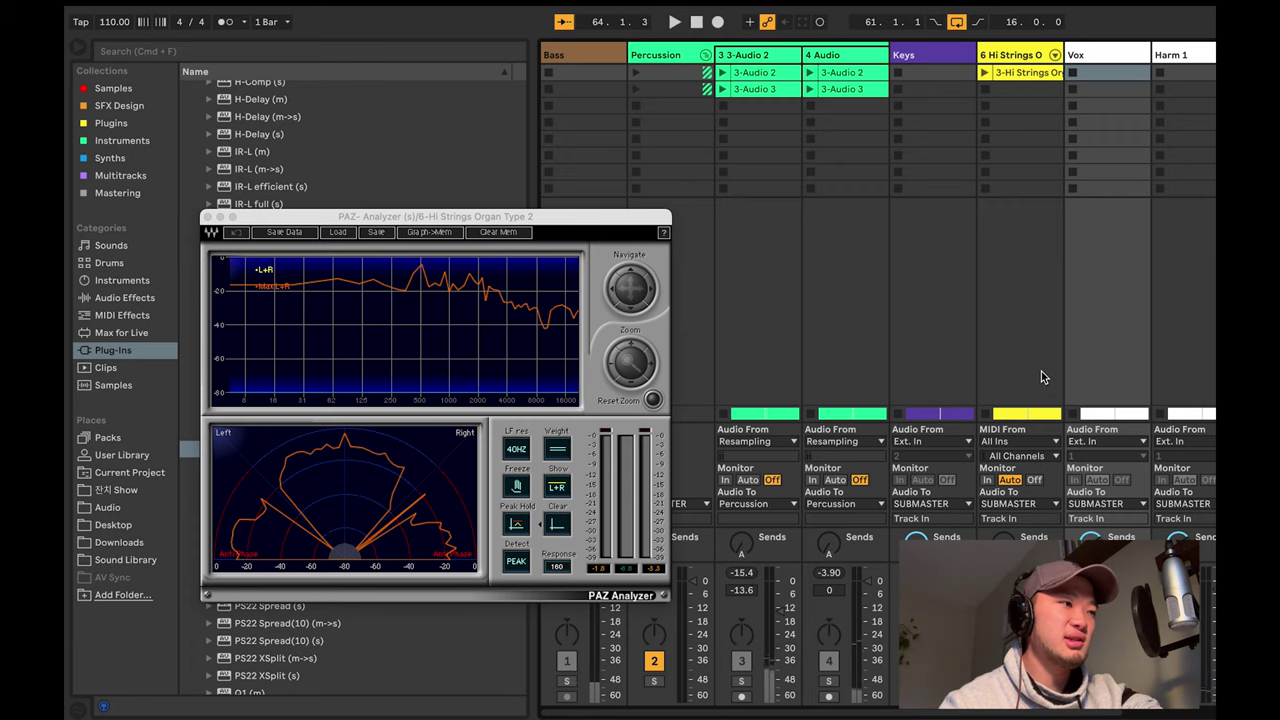
pyautogui.hscroll(5, 1058, 288)
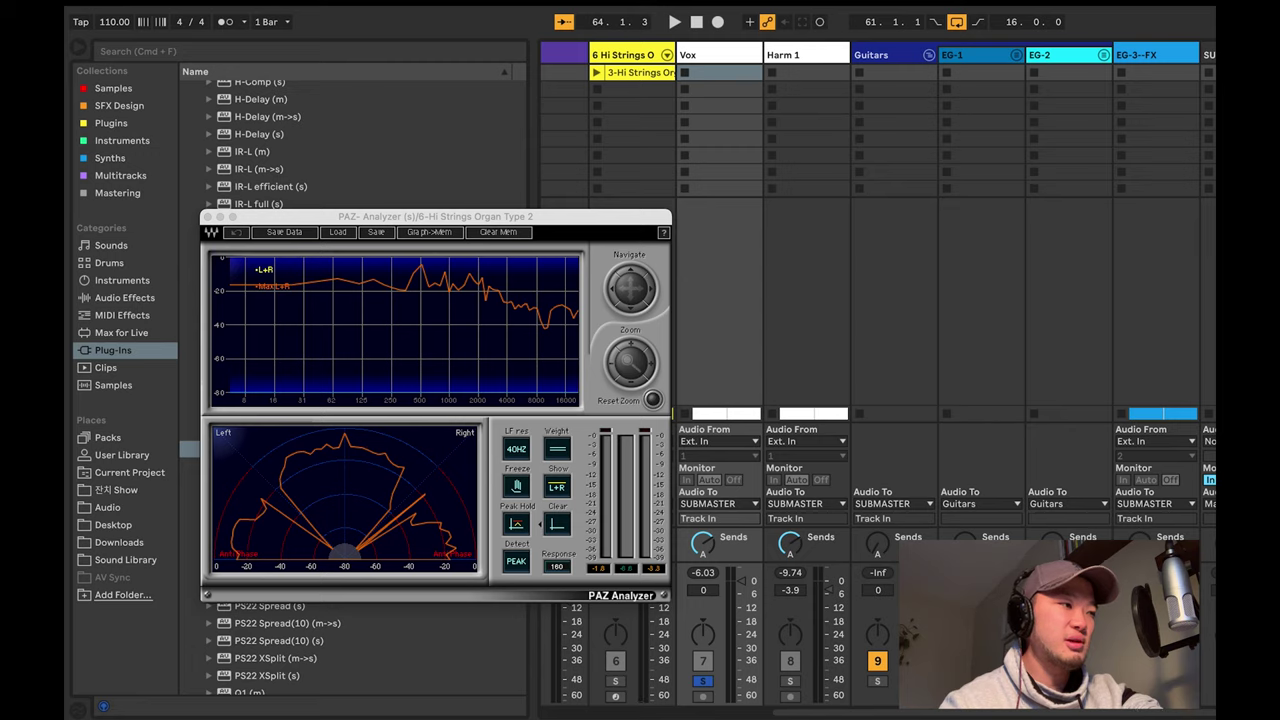
pyautogui.click(1208, 72)
pyautogui.press('space')
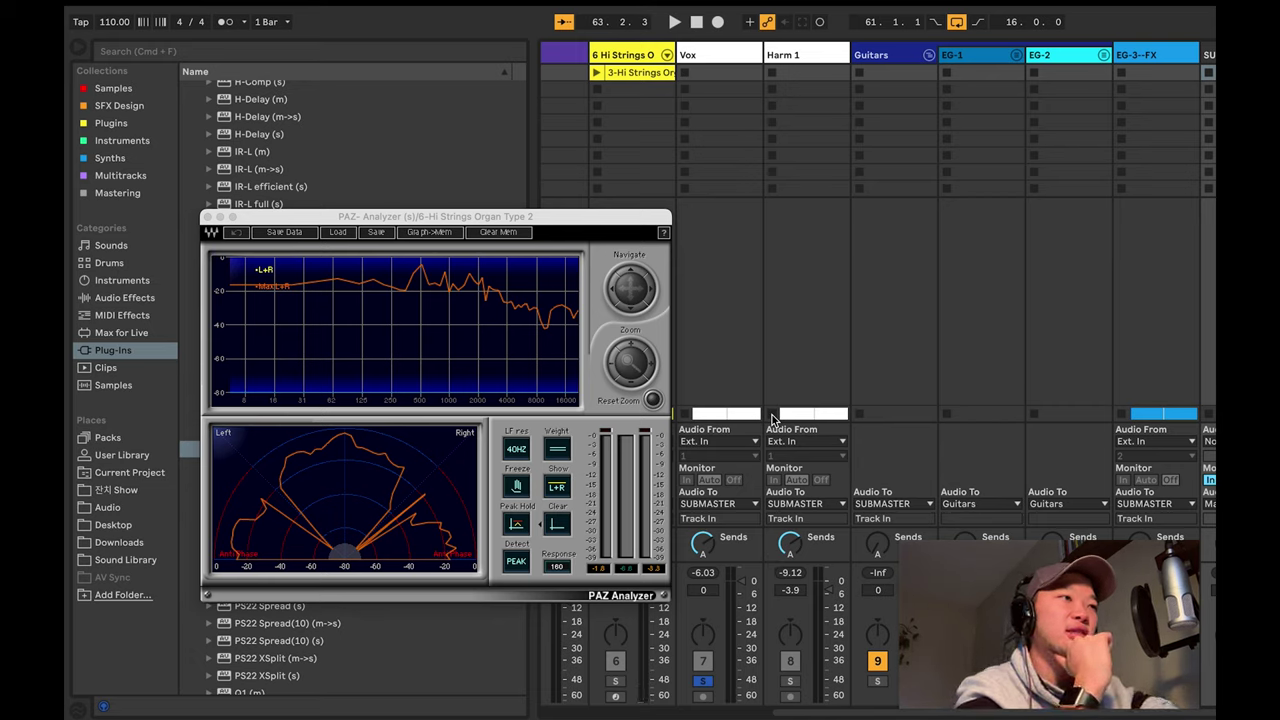
pyautogui.click(207, 218)
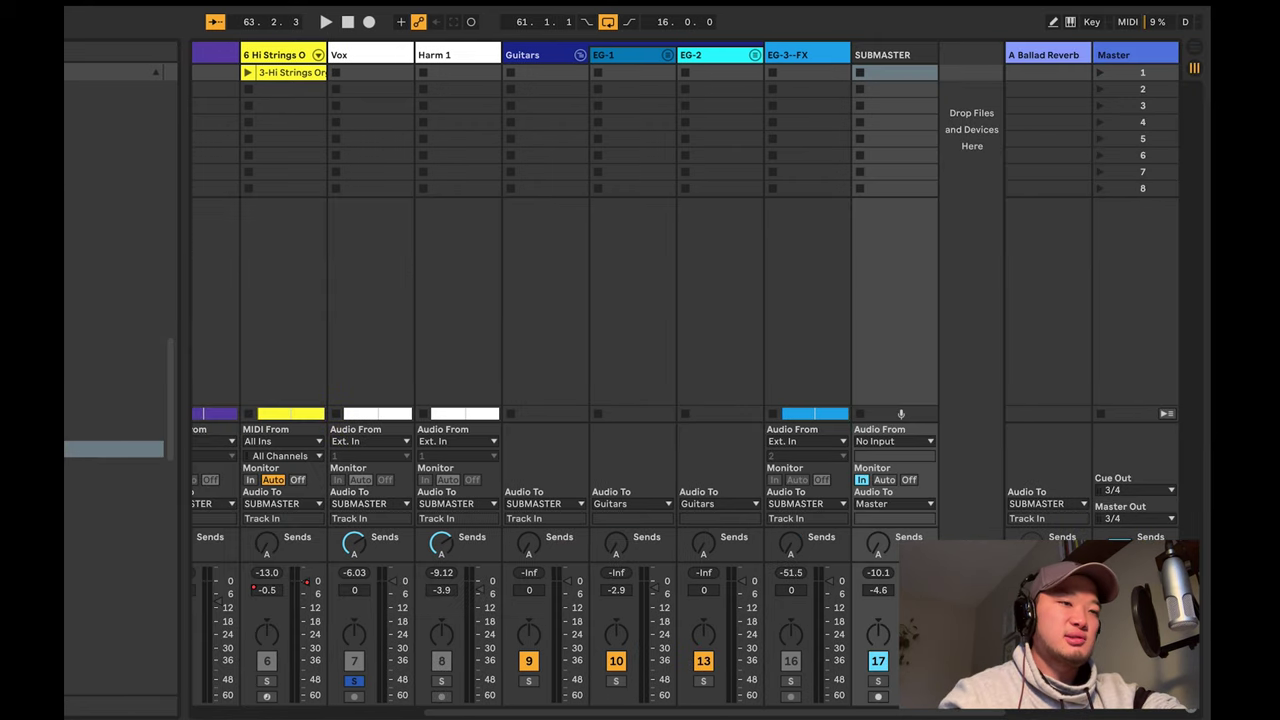
# Step: Switch to the arrangement, play Verse 1 from bar 11 and unsolo the Vox track to hear the full mix
pyautogui.press('Tab')
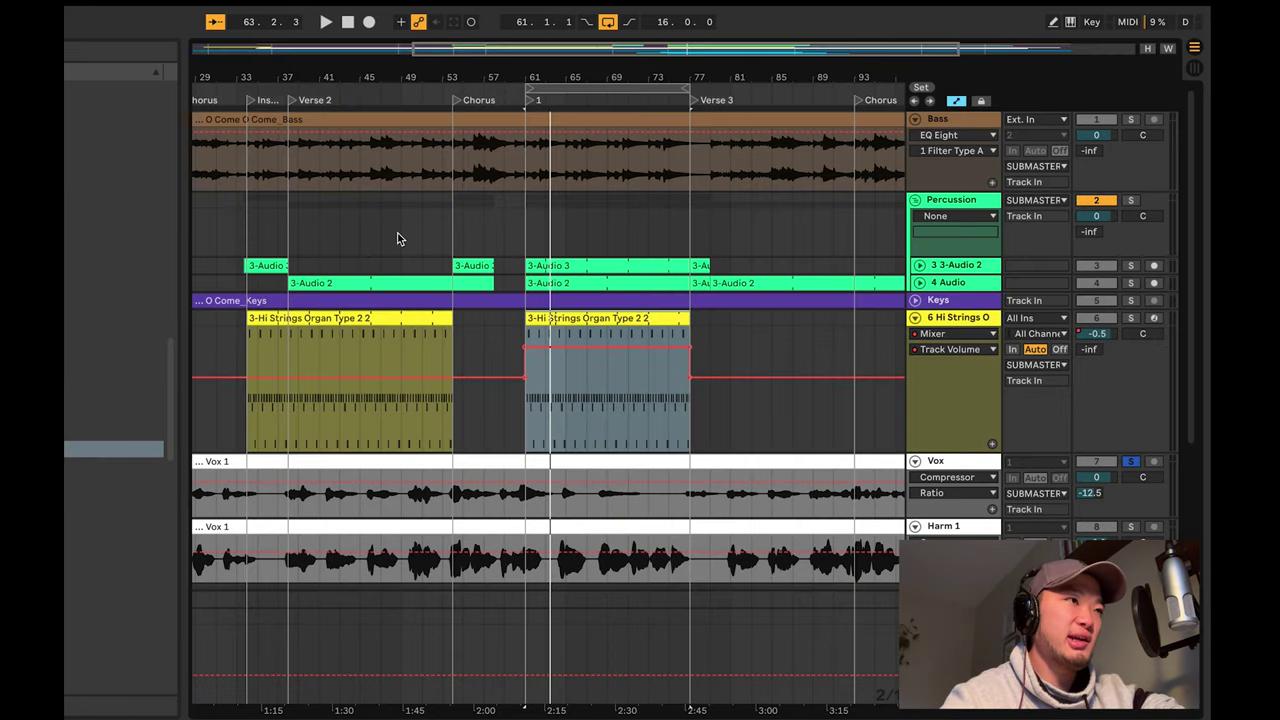
pyautogui.hscroll(-5, 420, 217)
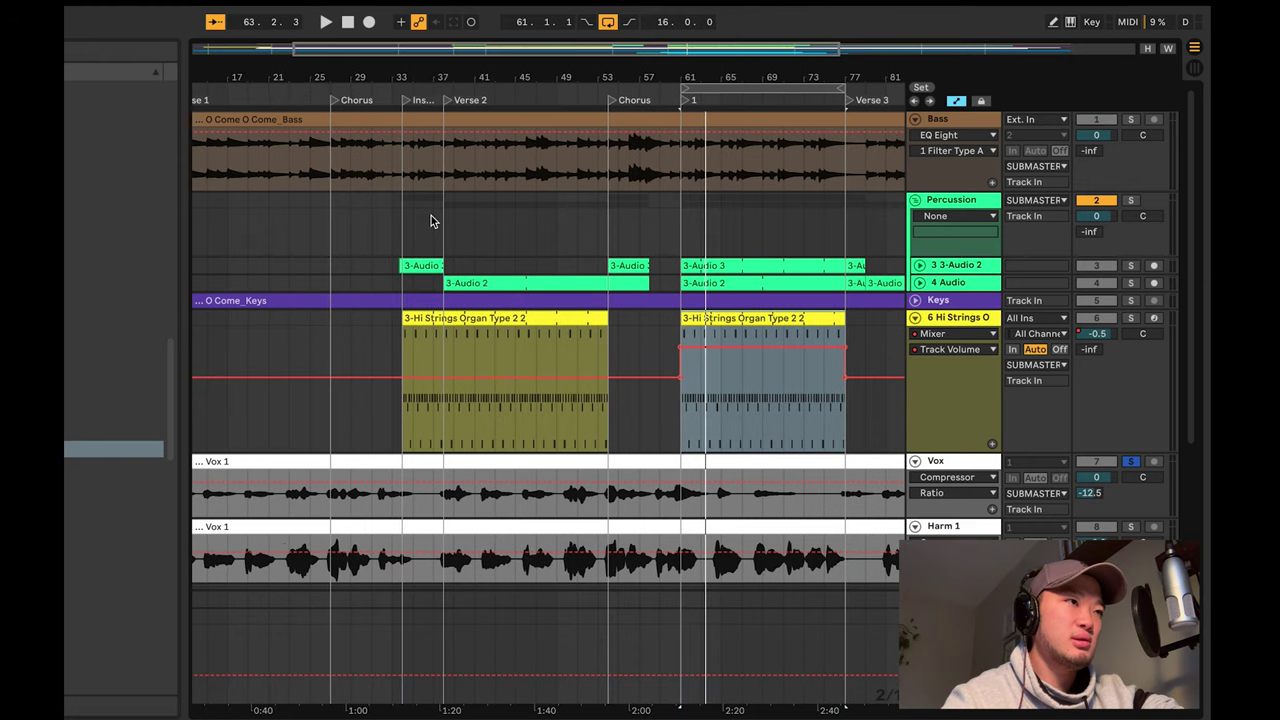
pyautogui.hscroll(-4, 316, 245)
pyautogui.click(305, 242)
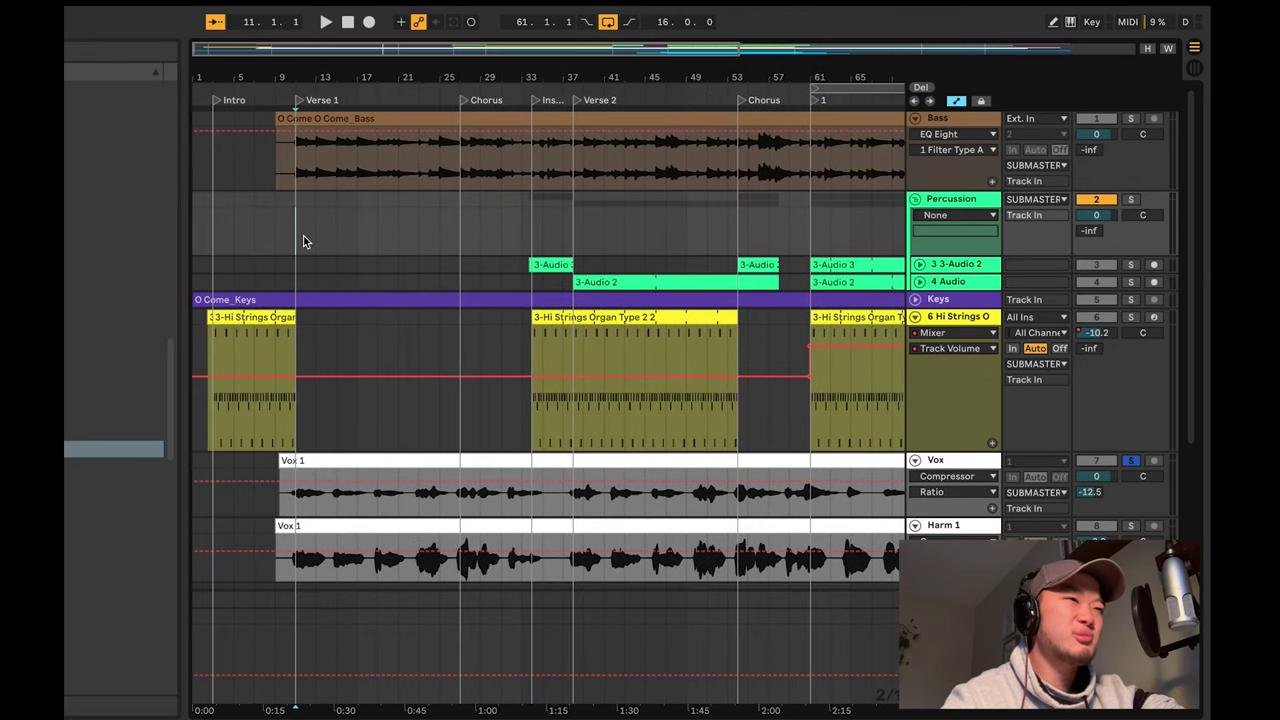
pyautogui.press('space')
pyautogui.click(1133, 462)
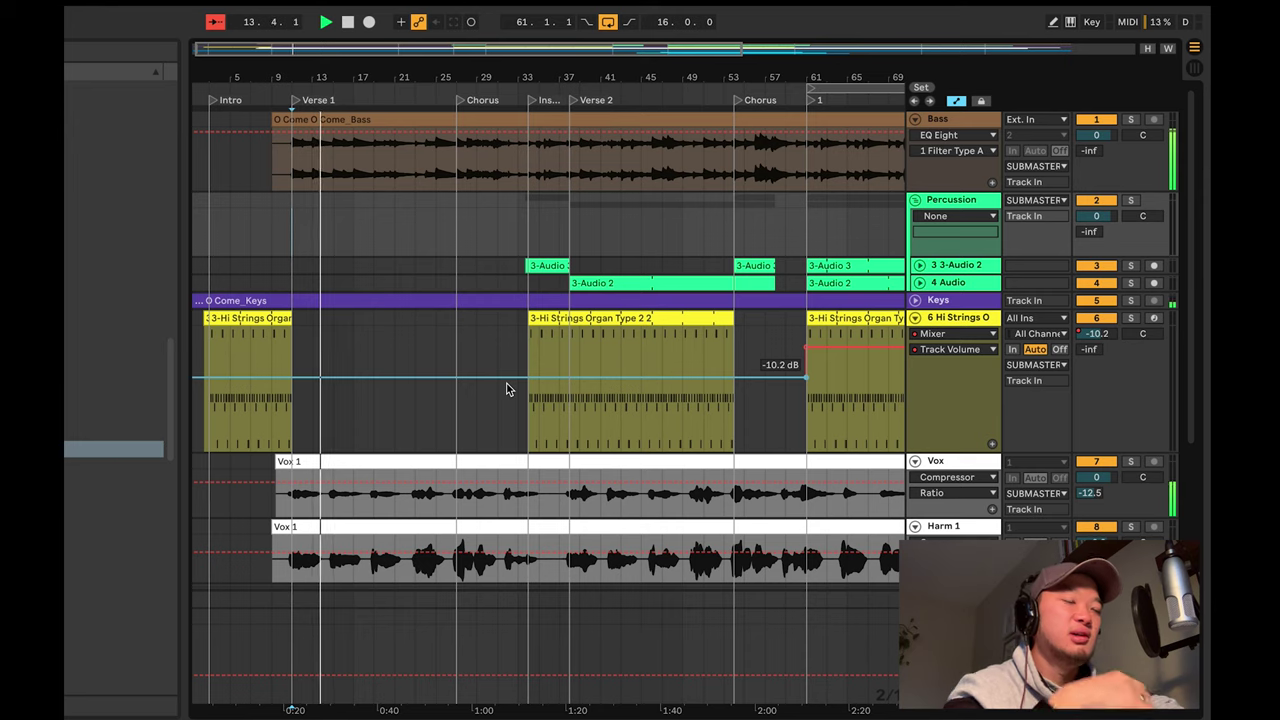
# Step: Play the full mix from bar 25 through the chorus and instrumental towards Verse 2
pyautogui.click(277, 250)
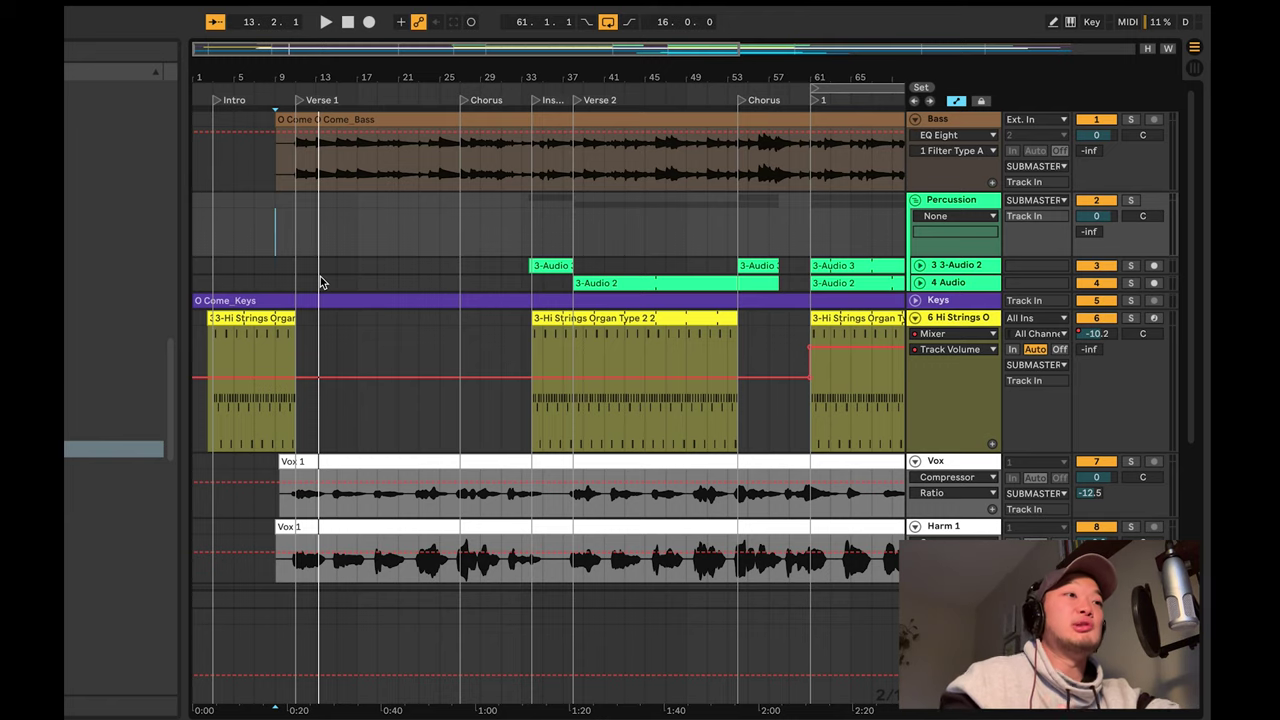
pyautogui.click(440, 229)
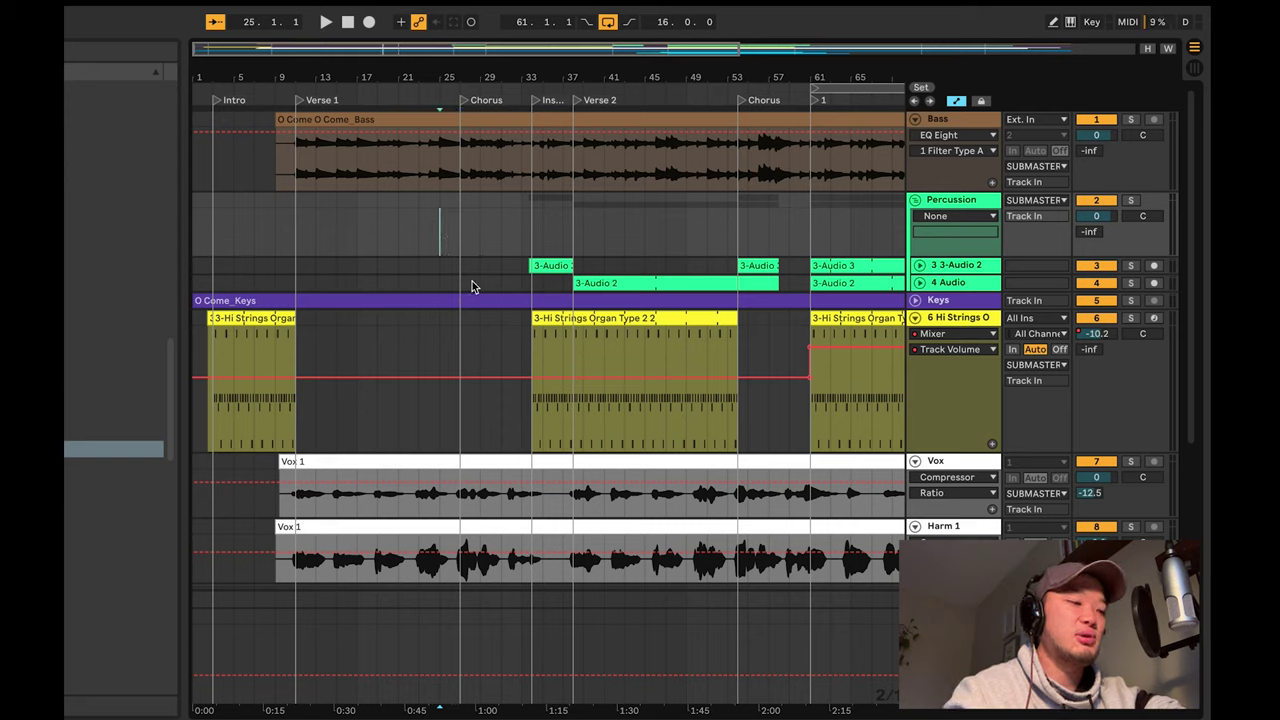
pyautogui.press('space')
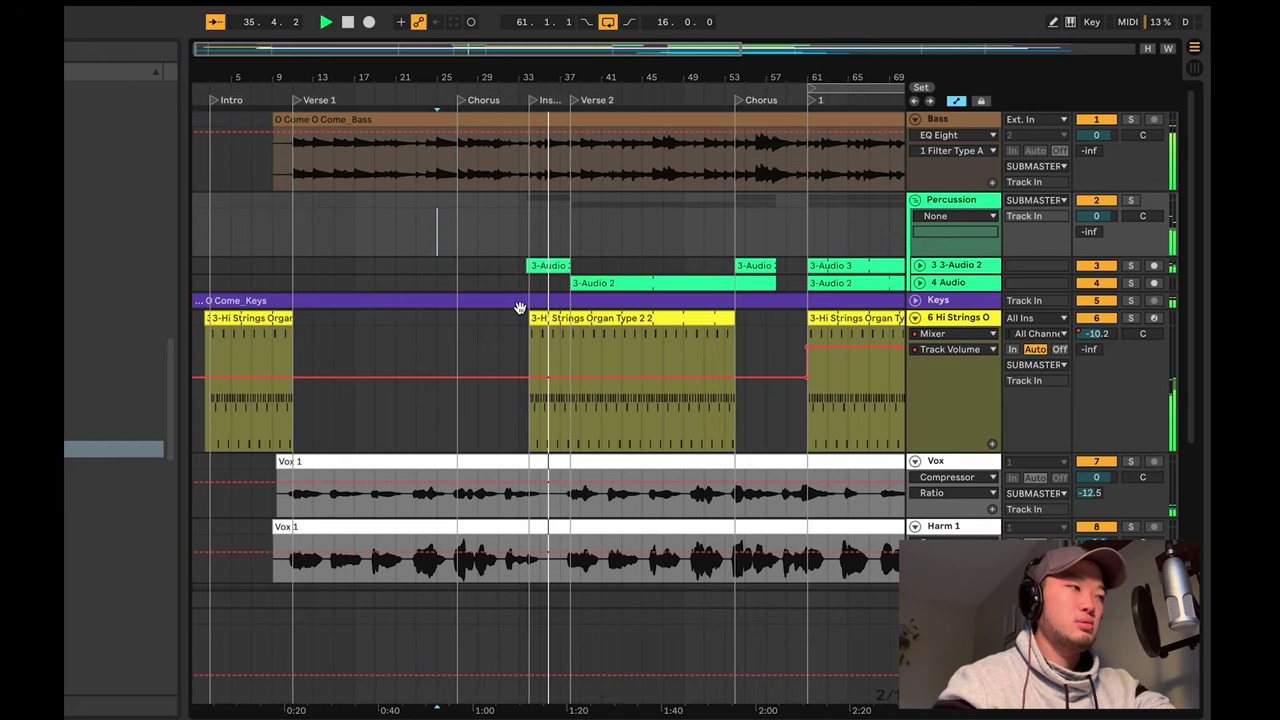
pyautogui.hscroll(5, 500, 330)
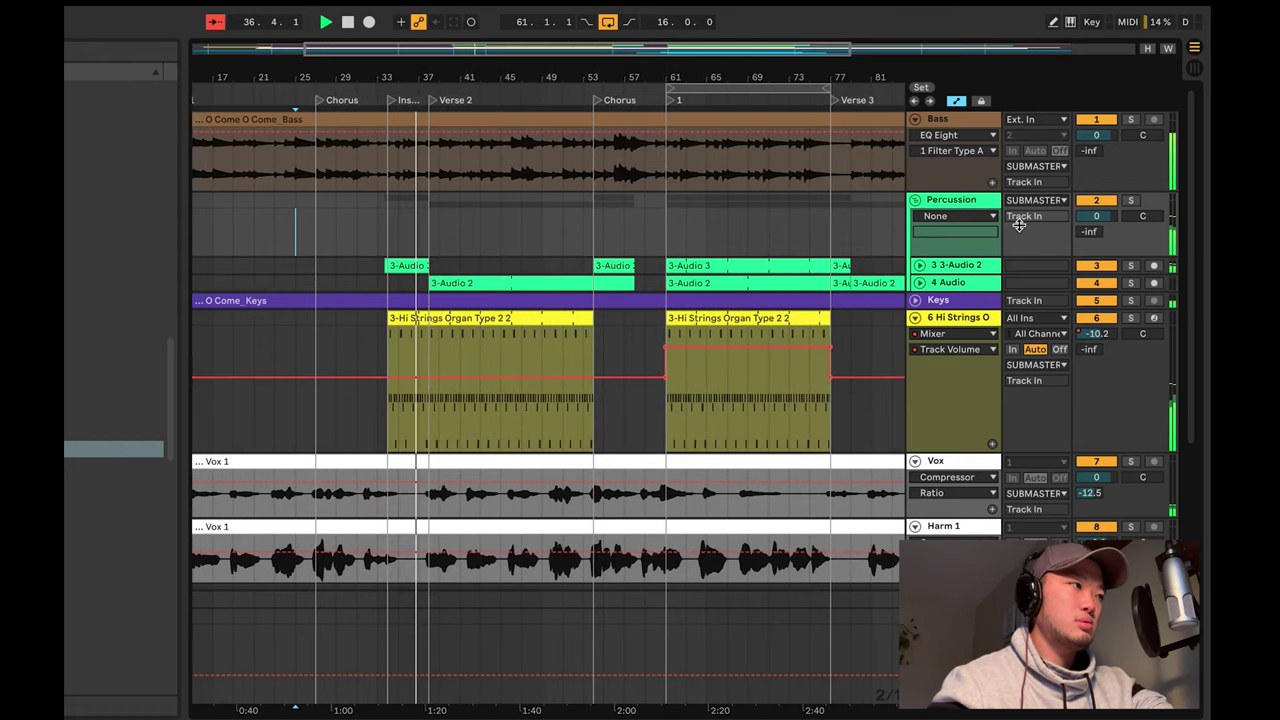
# Step: Check the track levels in the session mixer, return to the arrangement and place the playback start at bar 31 with the whole song in view
pyautogui.press('Tab')
pyautogui.hscroll(-4, 291, 256)
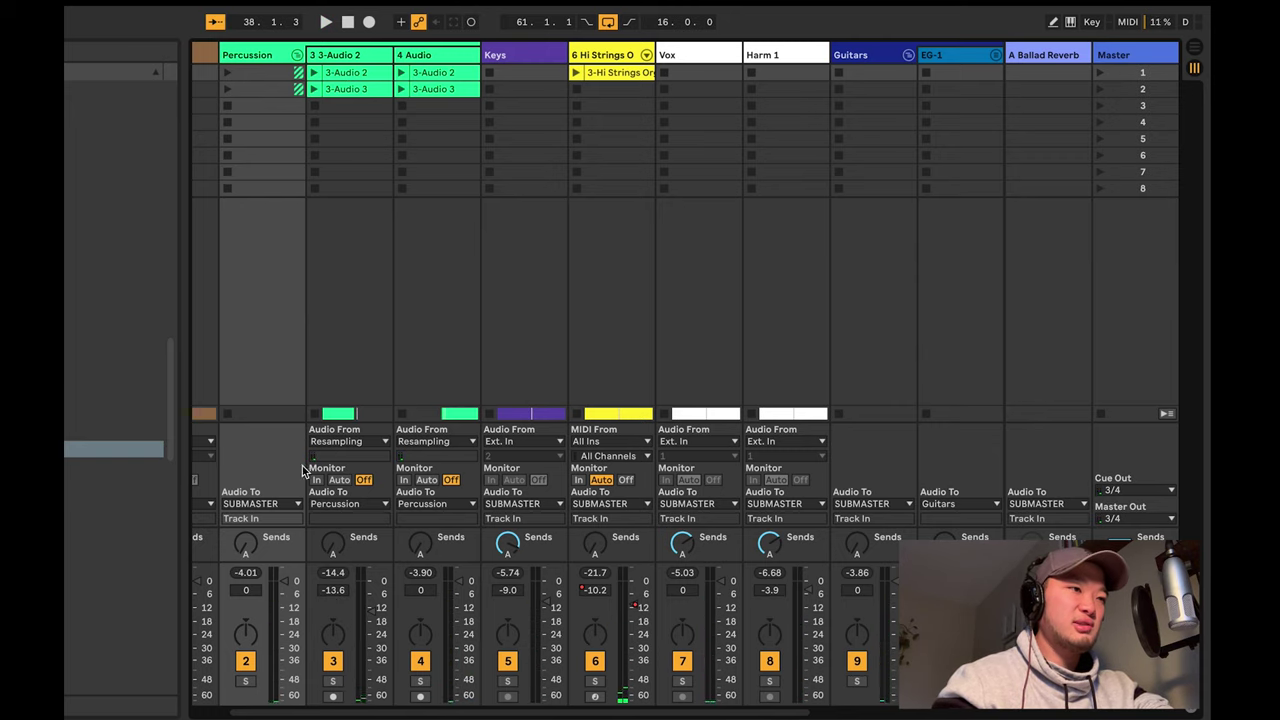
pyautogui.hscroll(-2, 343, 252)
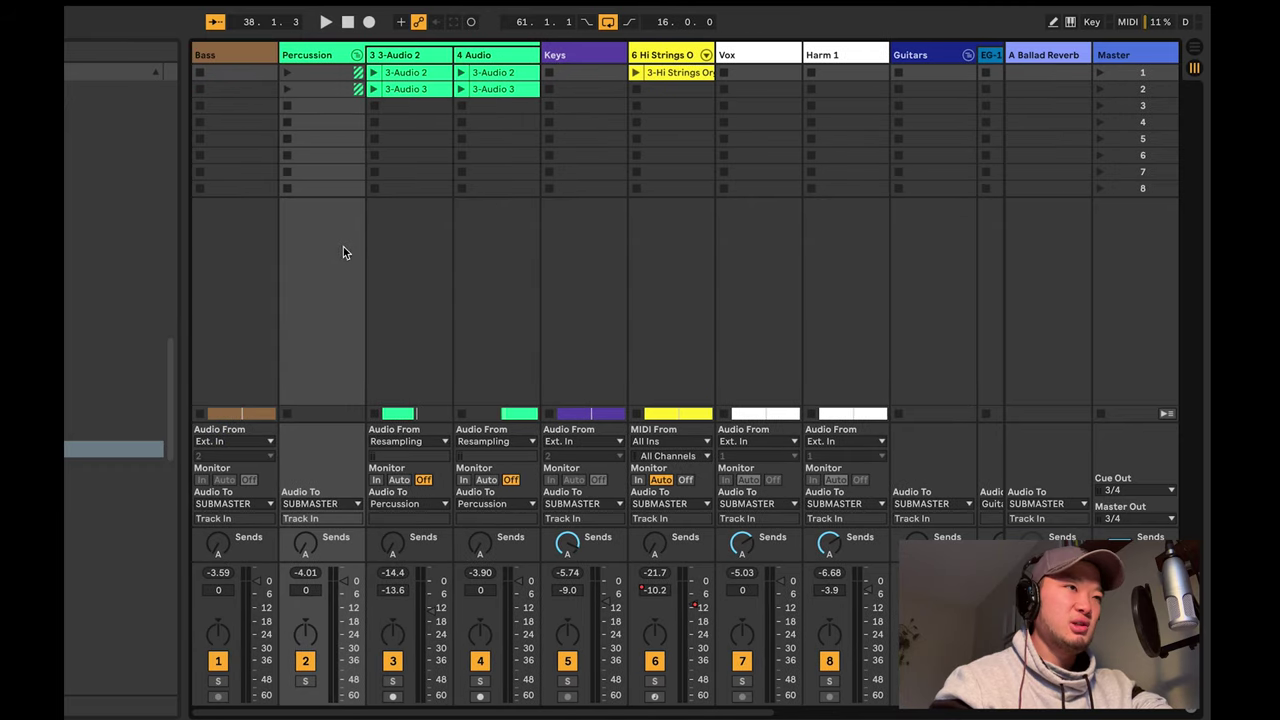
pyautogui.press('Tab')
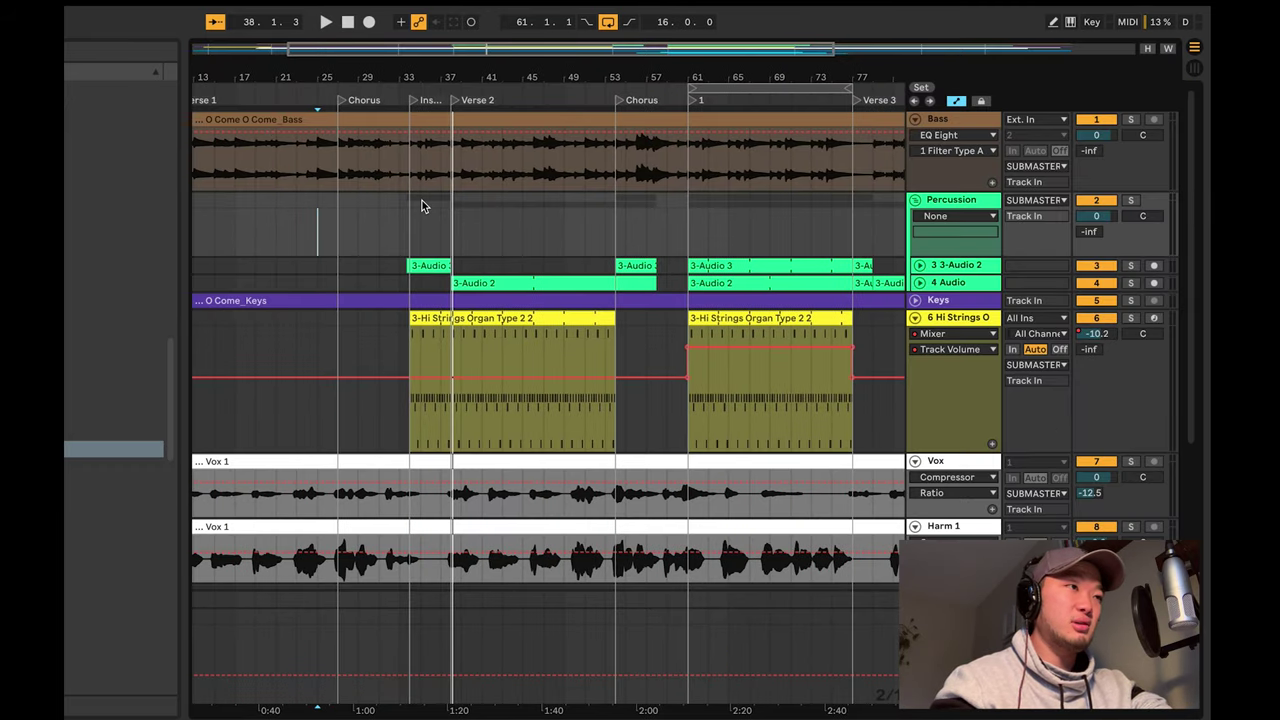
pyautogui.click(374, 231)
pyautogui.press('-')
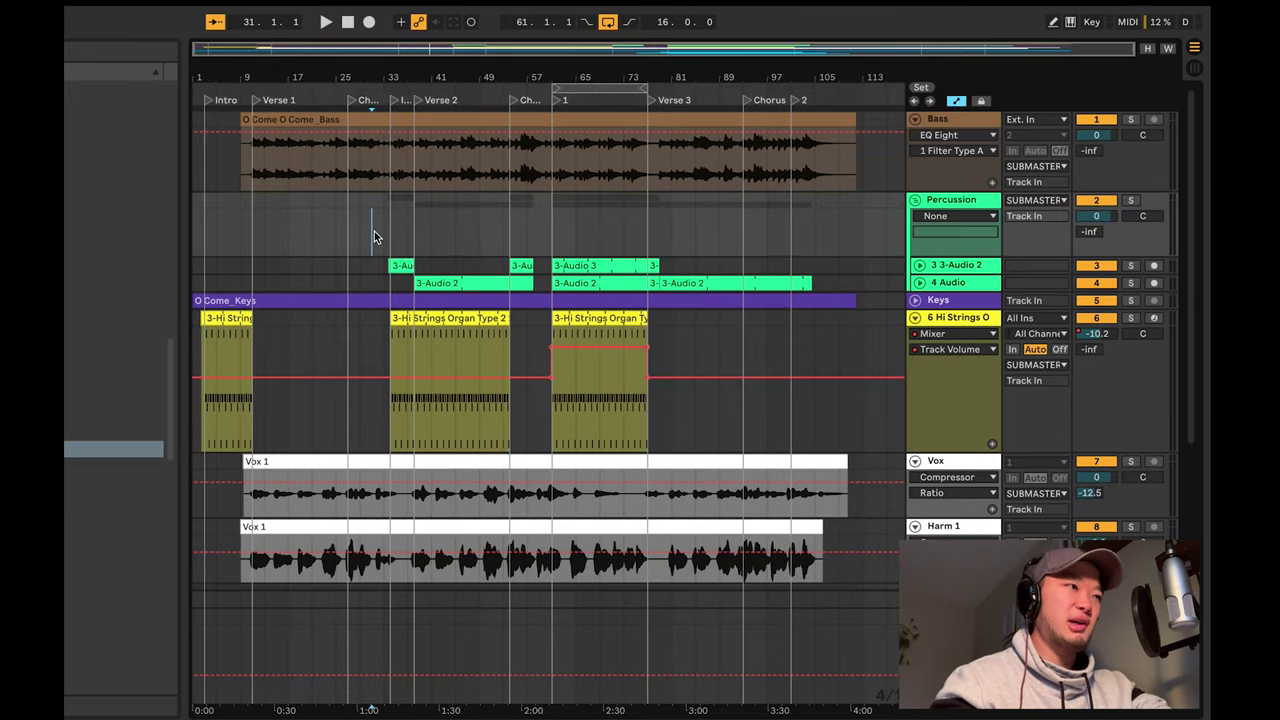